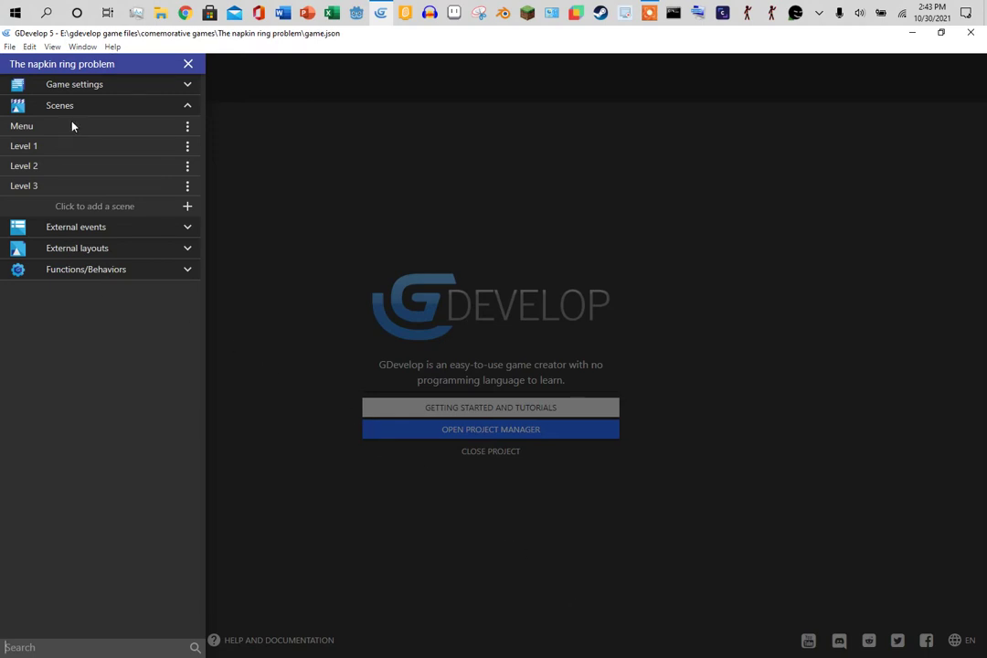
Open game.json from E:\gdevelop game files\fridaynight funkin remake, loading the newer autosave.
{"action": "left_click", "coordinate": [9, 46]}
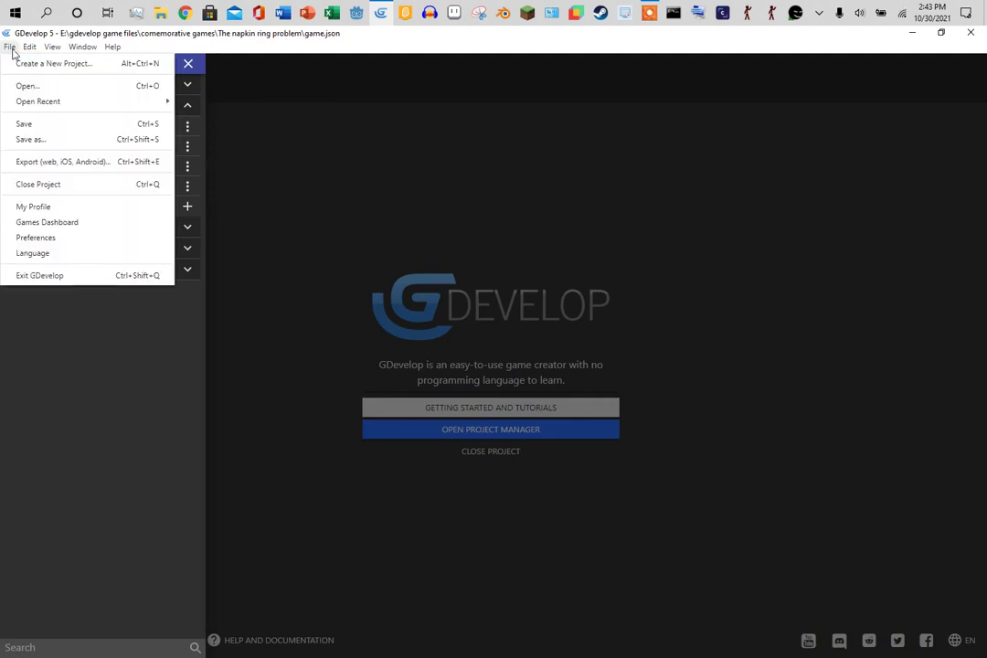
{"action": "mouse_move", "coordinate": [30, 47]}
{"action": "left_click", "coordinate": [62, 88]}
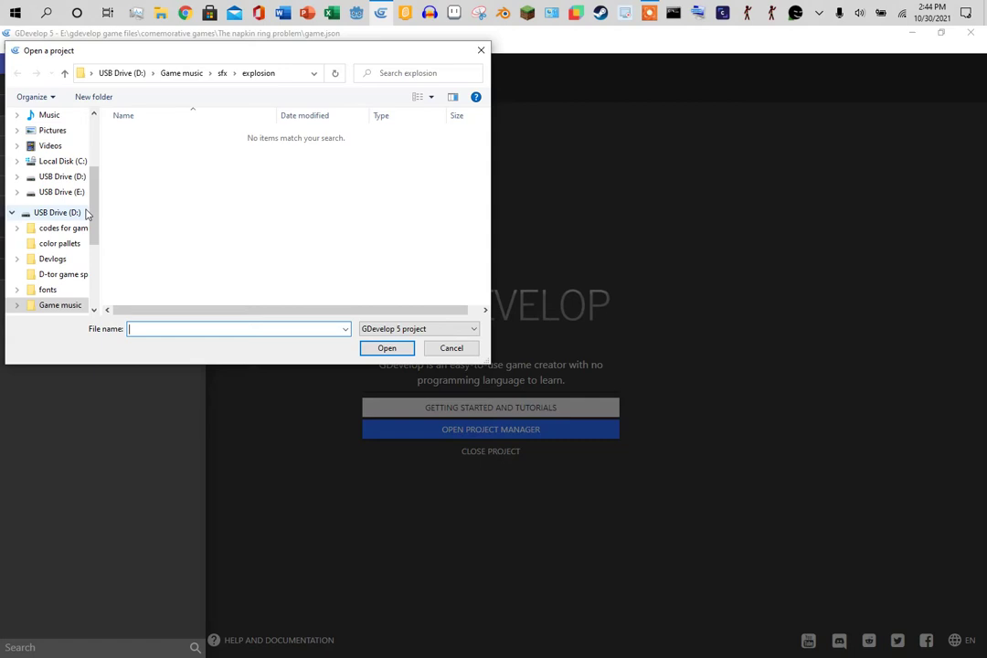
{"action": "scroll", "coordinate": [87, 213], "scroll_direction": "down", "scroll_amount": 2}
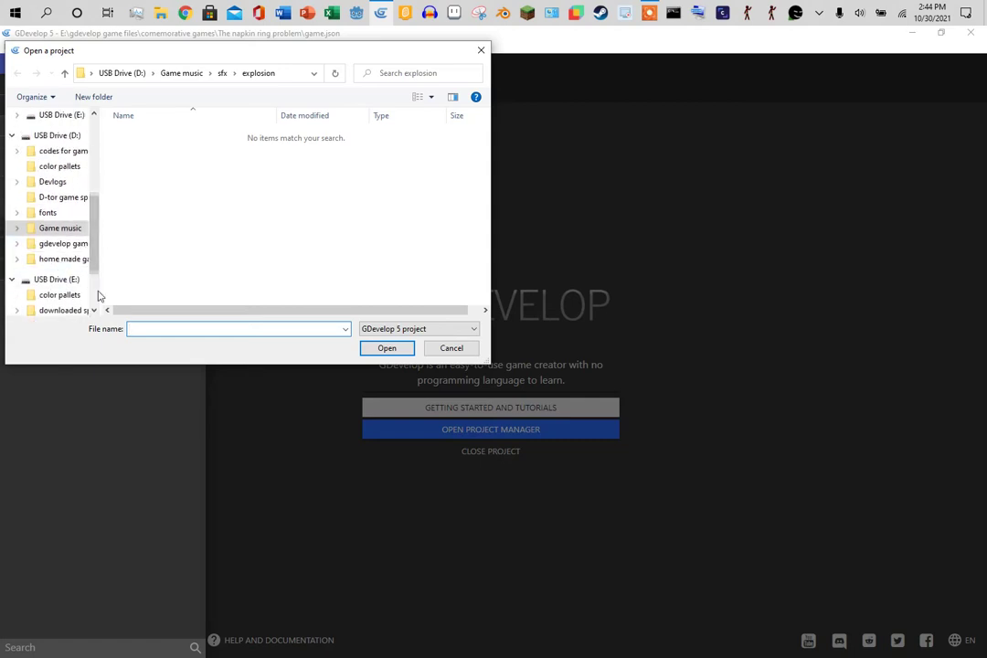
{"action": "scroll", "coordinate": [93, 260], "scroll_direction": "down", "scroll_amount": 2}
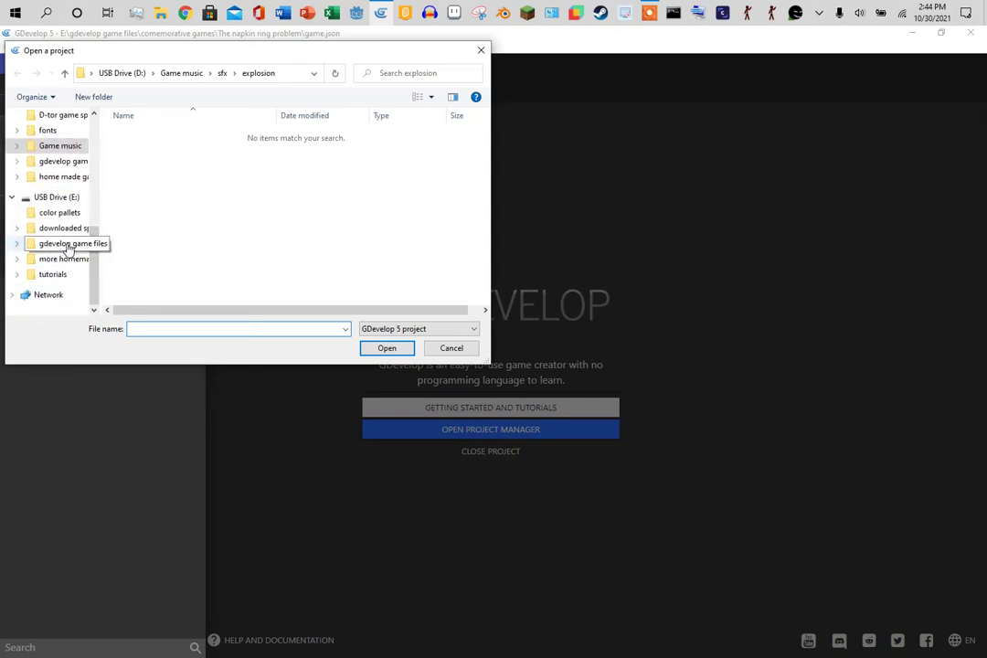
{"action": "left_click", "coordinate": [67, 245]}
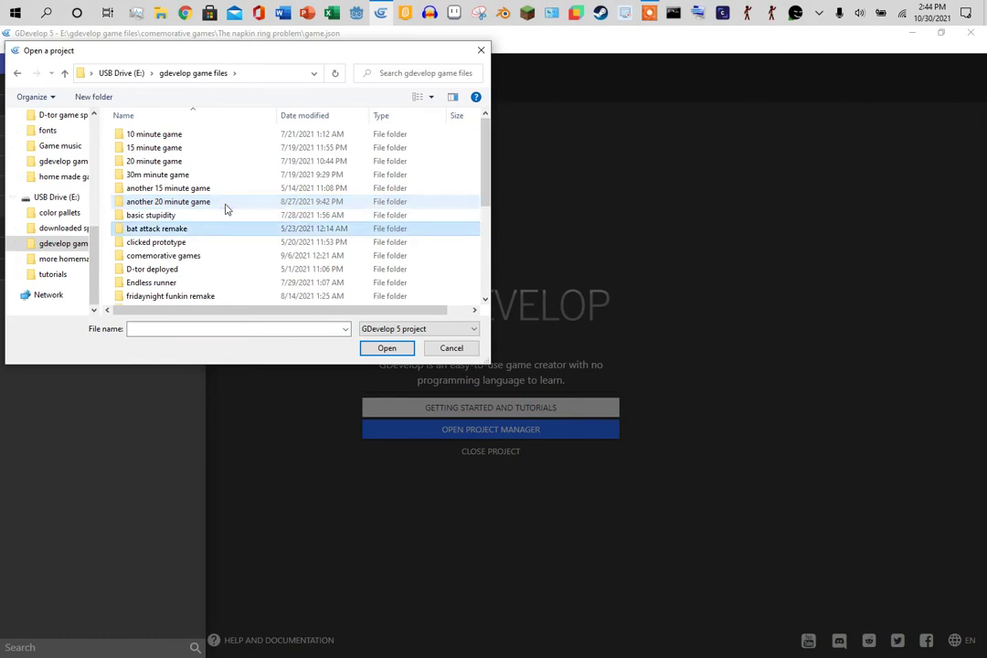
{"action": "key", "text": "Down"}
{"action": "key", "text": "Down"}
{"action": "key", "text": "Down"}
{"action": "key", "text": "Down"}
{"action": "key", "text": "Down"}
{"action": "key", "text": "Down"}
{"action": "key", "text": "Down"}
{"action": "key", "text": "Down"}
{"action": "key", "text": "Down"}
{"action": "key", "text": "Up"}
{"action": "key", "text": "Up"}
{"action": "key", "text": "Up"}
{"action": "key", "text": "Up"}
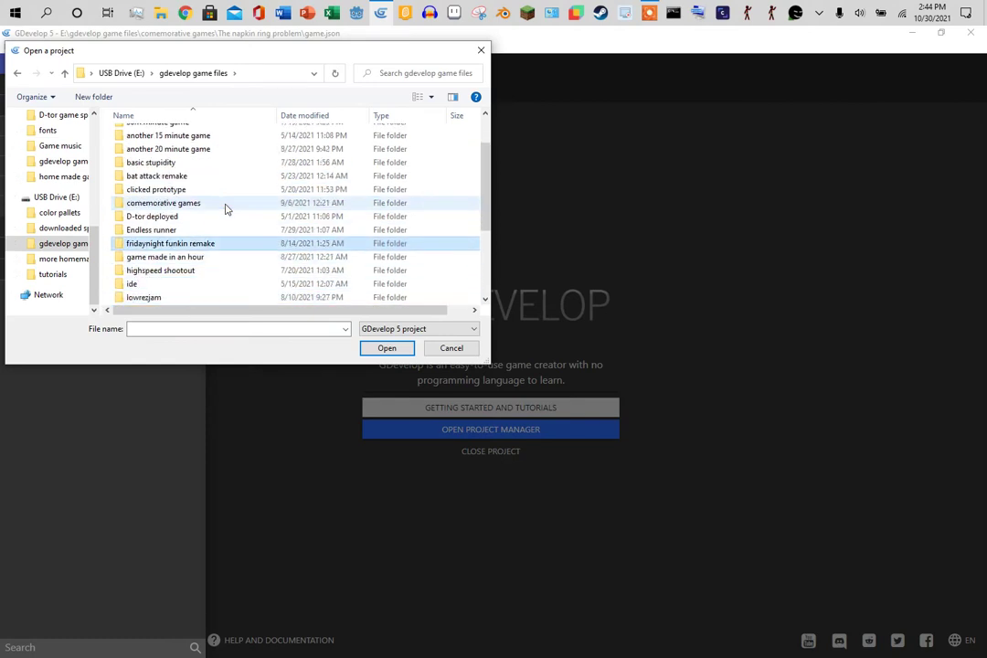
{"action": "left_click", "coordinate": [389, 349]}
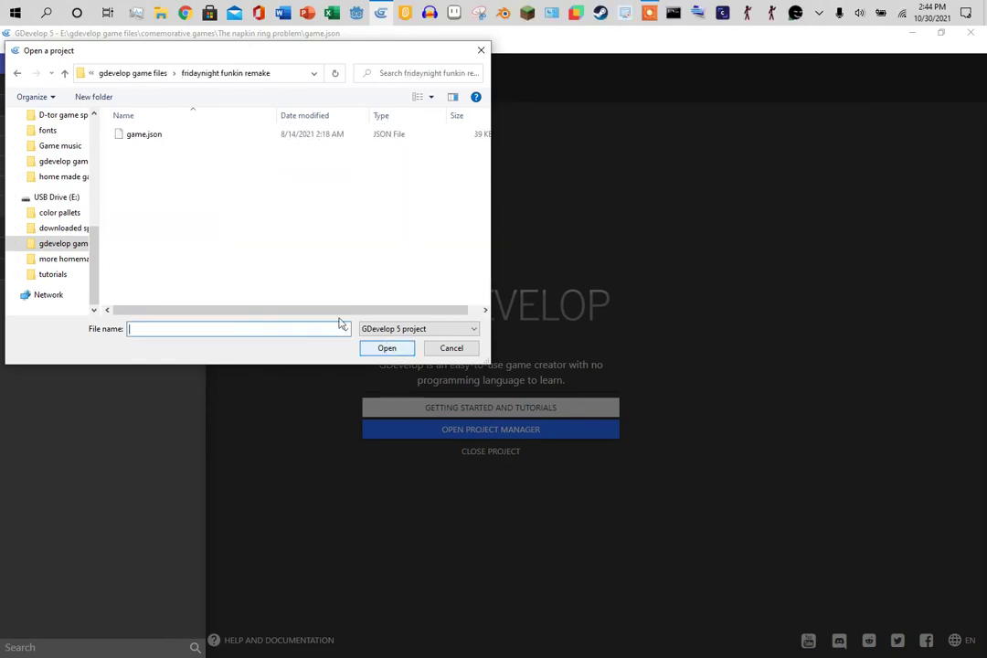
{"action": "left_click", "coordinate": [143, 135]}
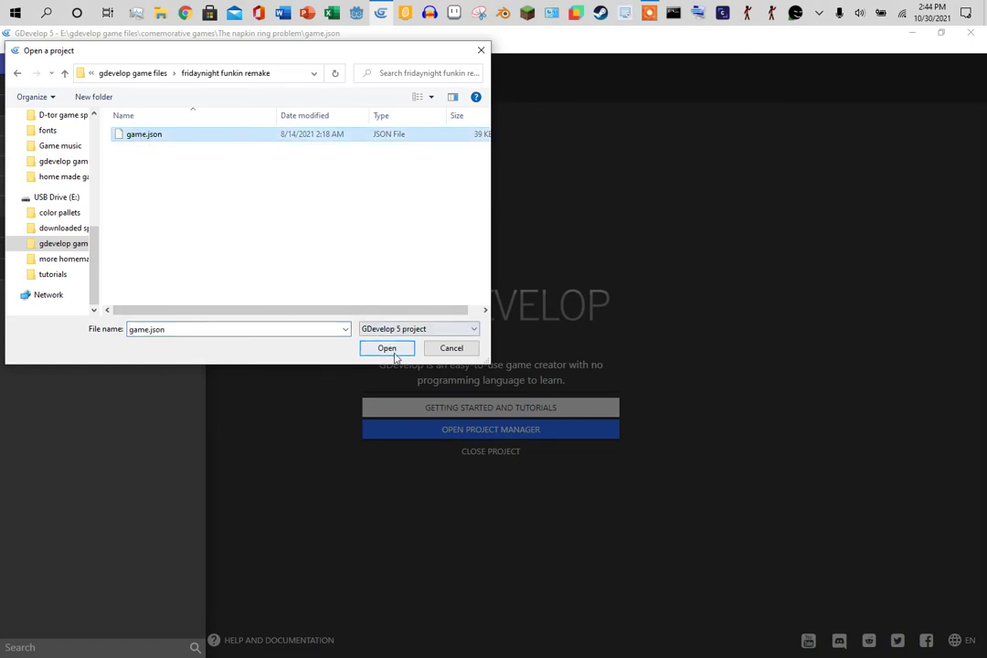
{"action": "left_click", "coordinate": [393, 353]}
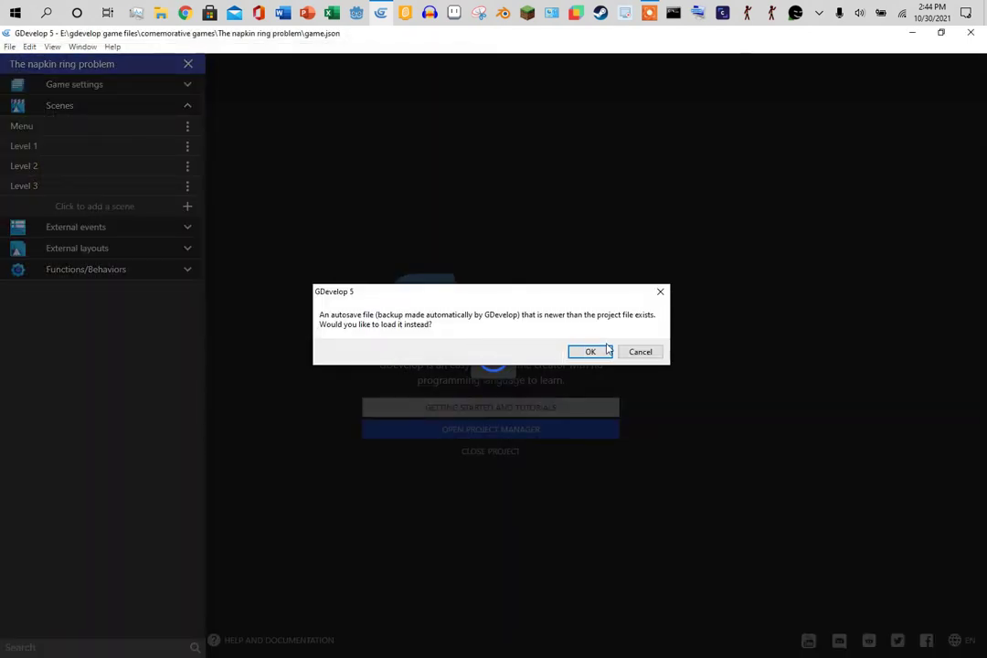
{"action": "left_click", "coordinate": [602, 352]}
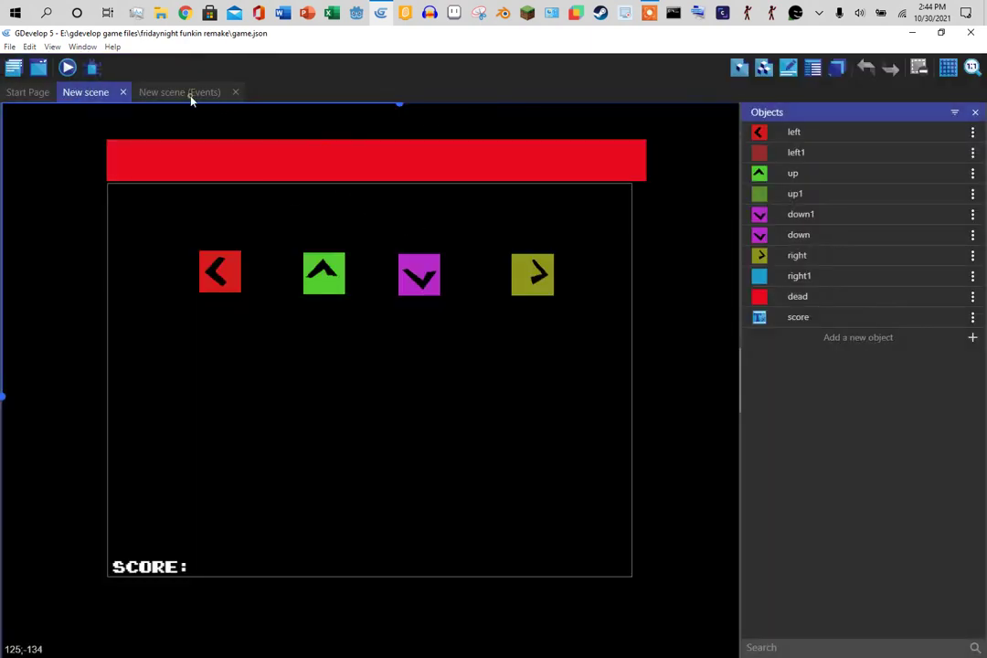
Switch to the New scene's events and select the left arrow's key condition.
{"action": "left_click", "coordinate": [189, 94]}
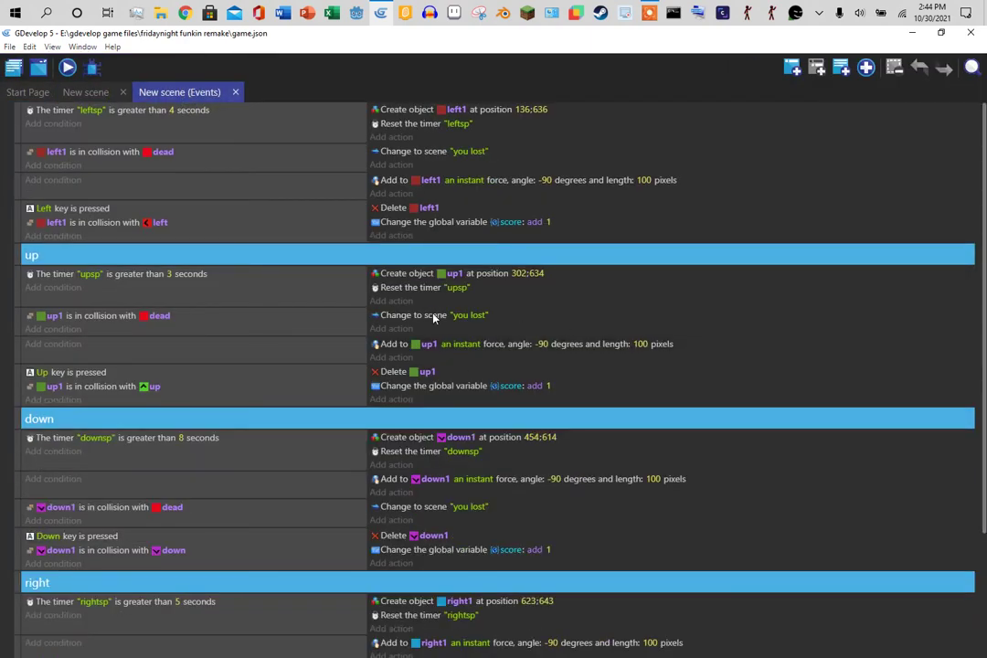
{"action": "left_click", "coordinate": [43, 210]}
Change the left arrow's key condition to a and the up arrow's to s.
{"action": "key", "text": "BackSpace"}
{"action": "key", "text": "BackSpace"}
{"action": "key", "text": "BackSpace"}
{"action": "key", "text": "BackSpace"}
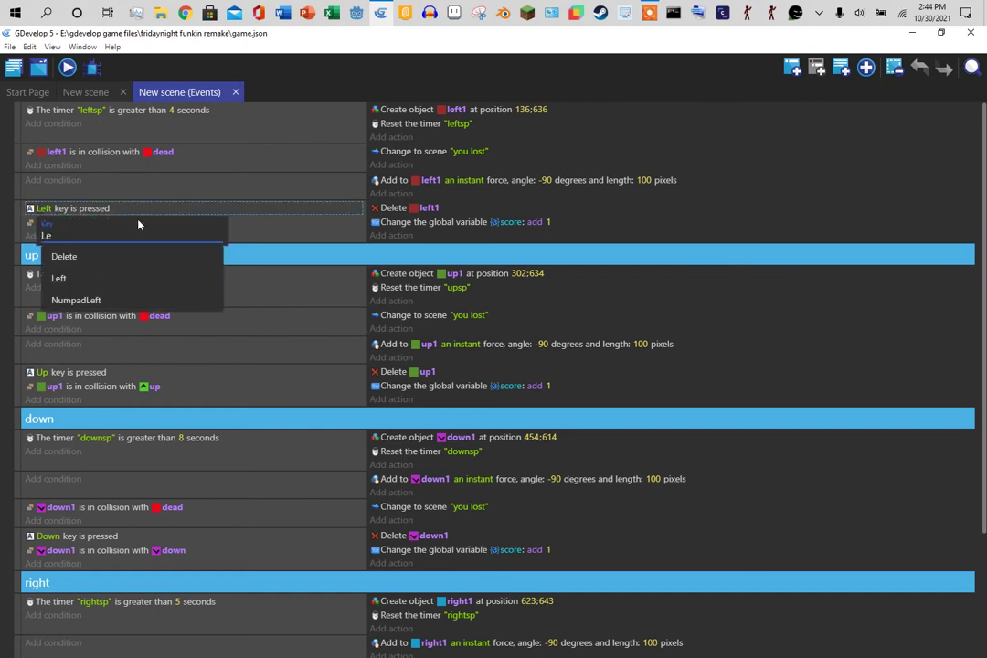
{"action": "type", "text": "a"}
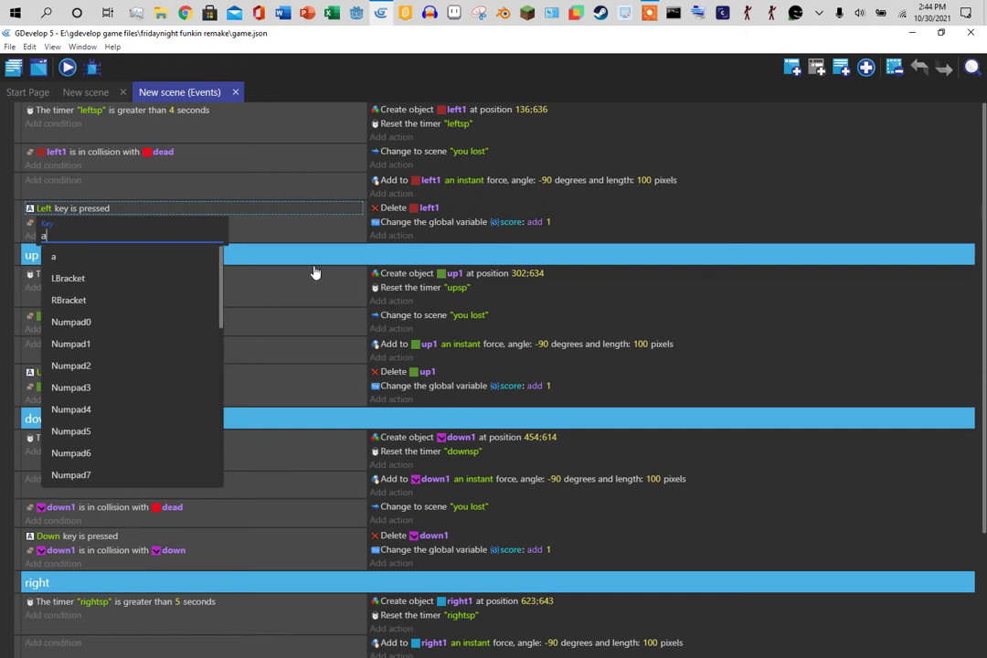
{"action": "left_click", "coordinate": [125, 258]}
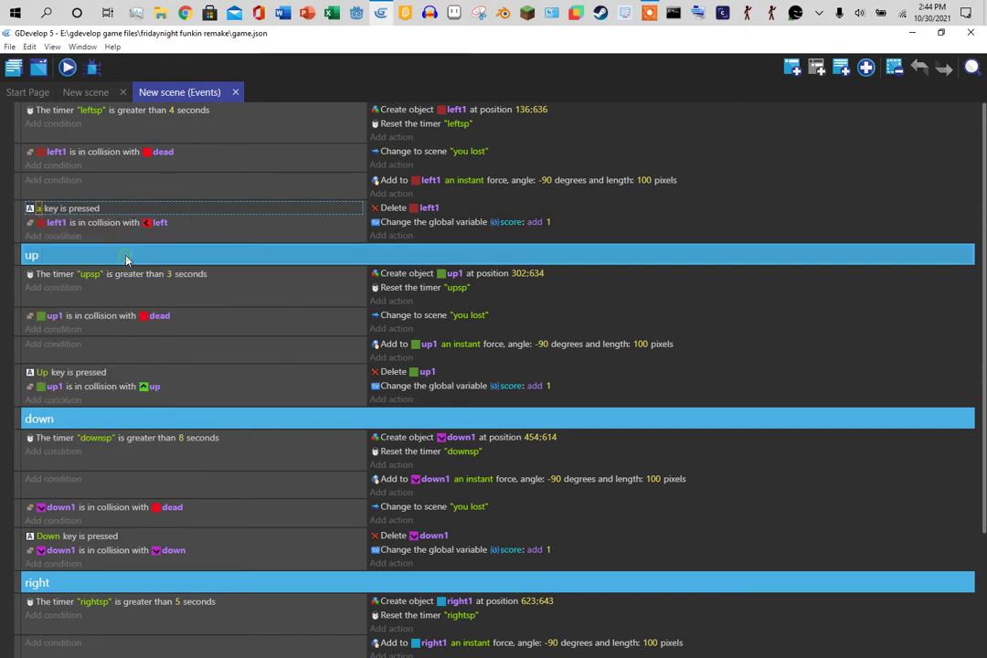
{"action": "left_click", "coordinate": [43, 372]}
{"action": "key", "text": "BackSpace"}
{"action": "key", "text": "BackSpace"}
{"action": "type", "text": "s"}
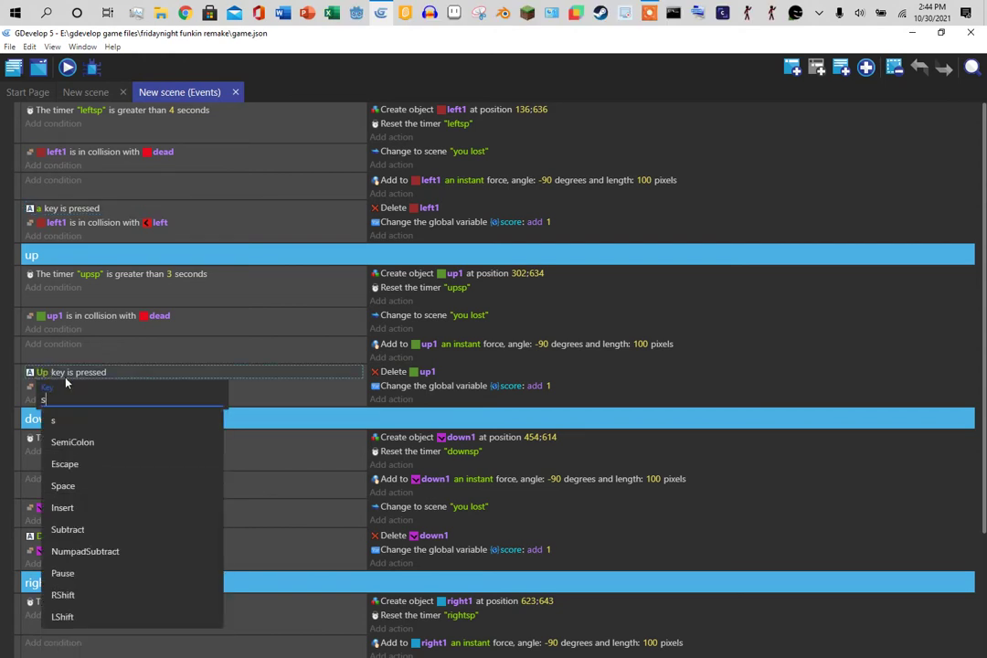
{"action": "left_click", "coordinate": [88, 421]}
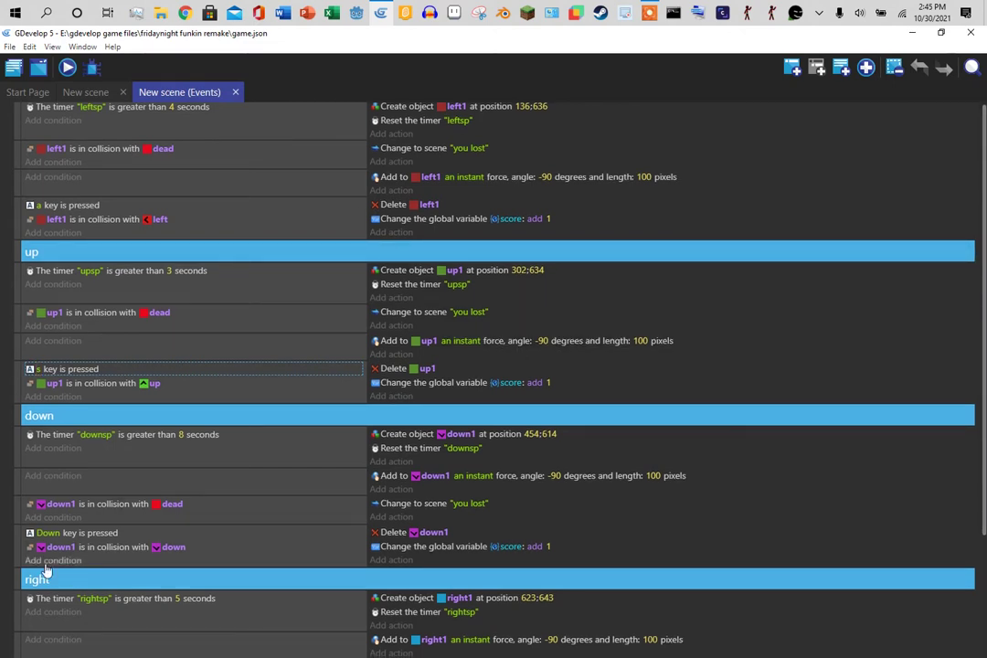
Set the down arrow's key to s and correct the up arrow's key to w.
{"action": "left_click", "coordinate": [42, 533]}
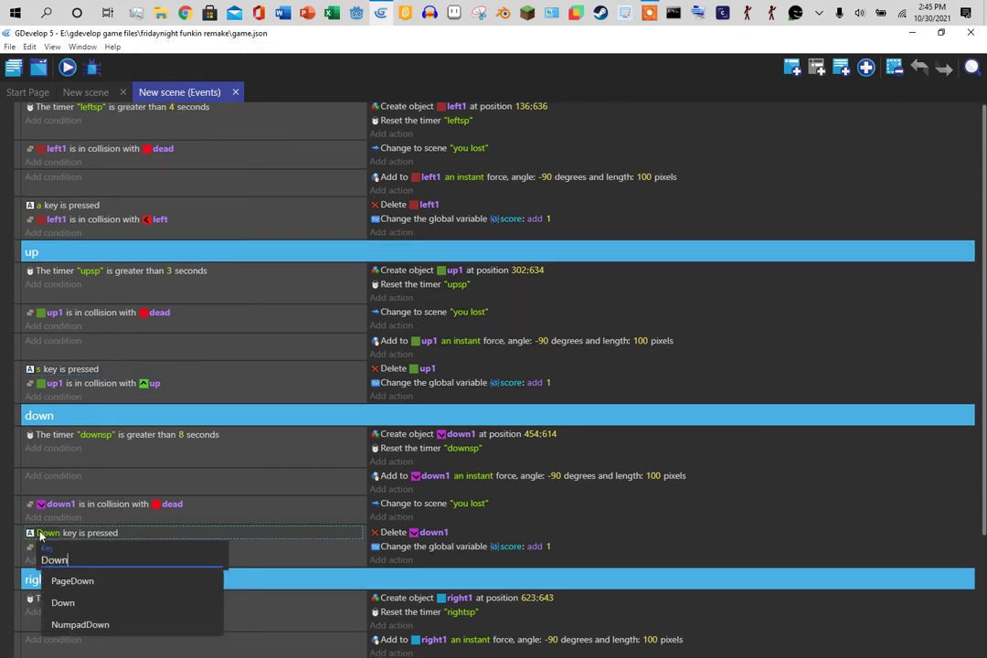
{"action": "key", "text": "BackSpace"}
{"action": "key", "text": "BackSpace"}
{"action": "key", "text": "BackSpace"}
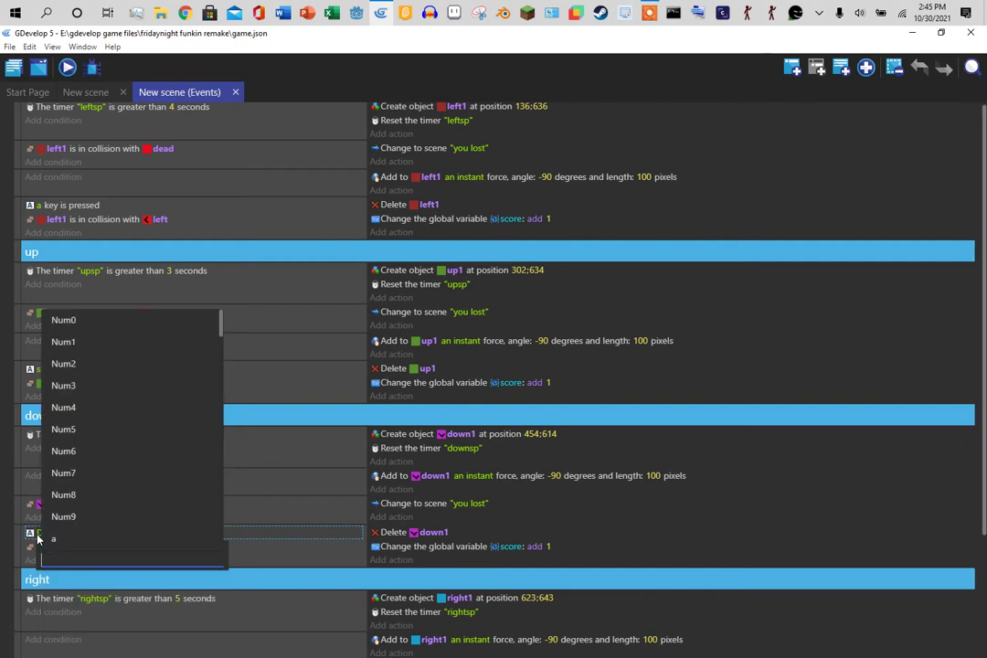
{"action": "type", "text": "s"}
{"action": "left_click", "coordinate": [317, 354]}
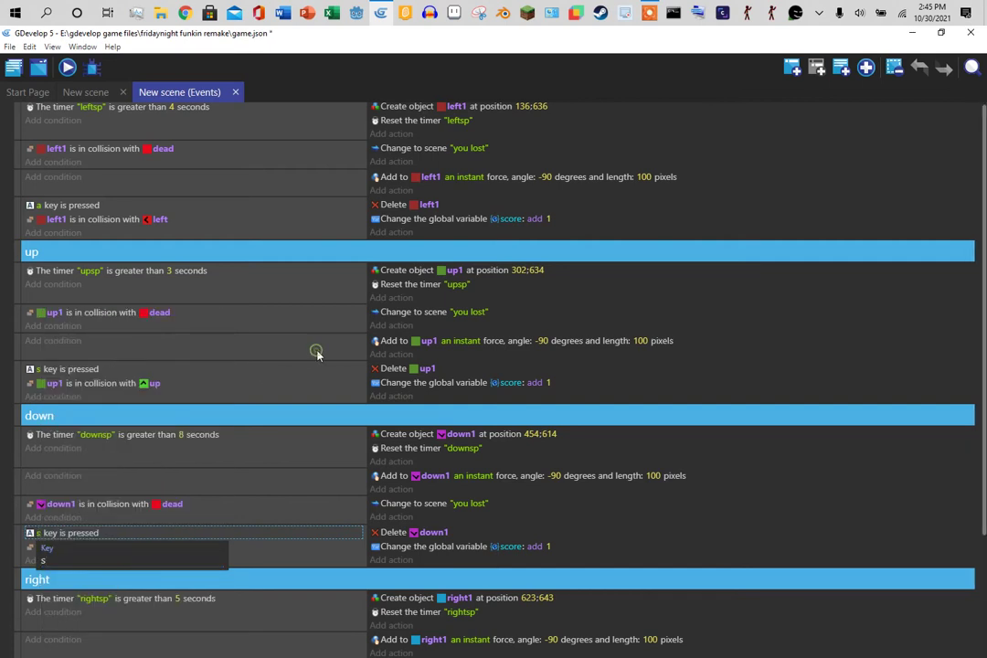
{"action": "left_click", "coordinate": [40, 369]}
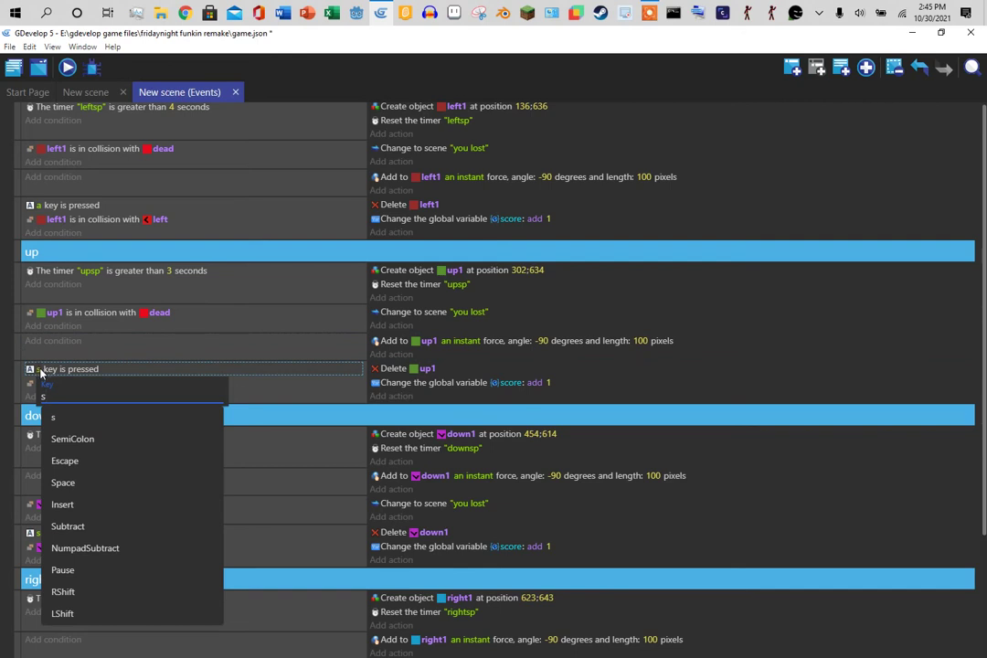
{"action": "type", "text": "w"}
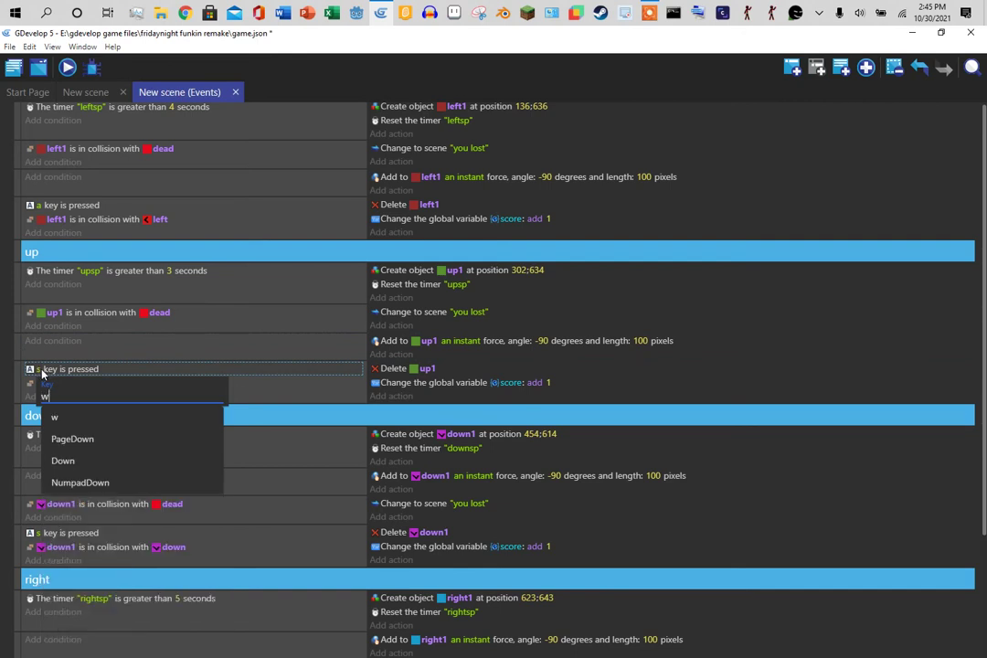
{"action": "left_click", "coordinate": [119, 415]}
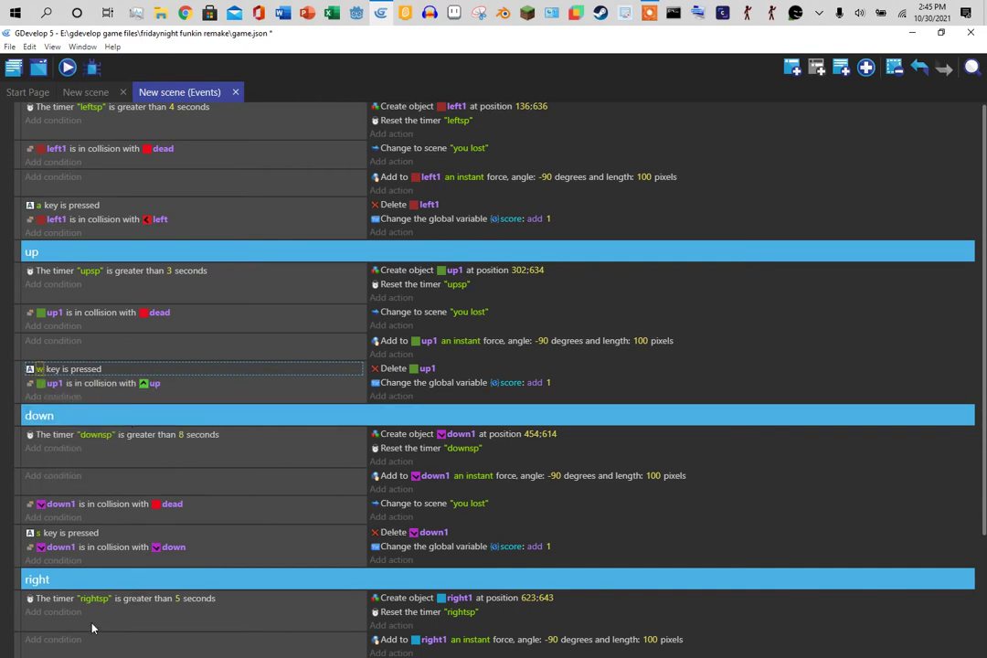
Change the right arrow's key condition from Right to d.
{"action": "scroll", "coordinate": [96, 617], "scroll_direction": "down", "scroll_amount": 3}
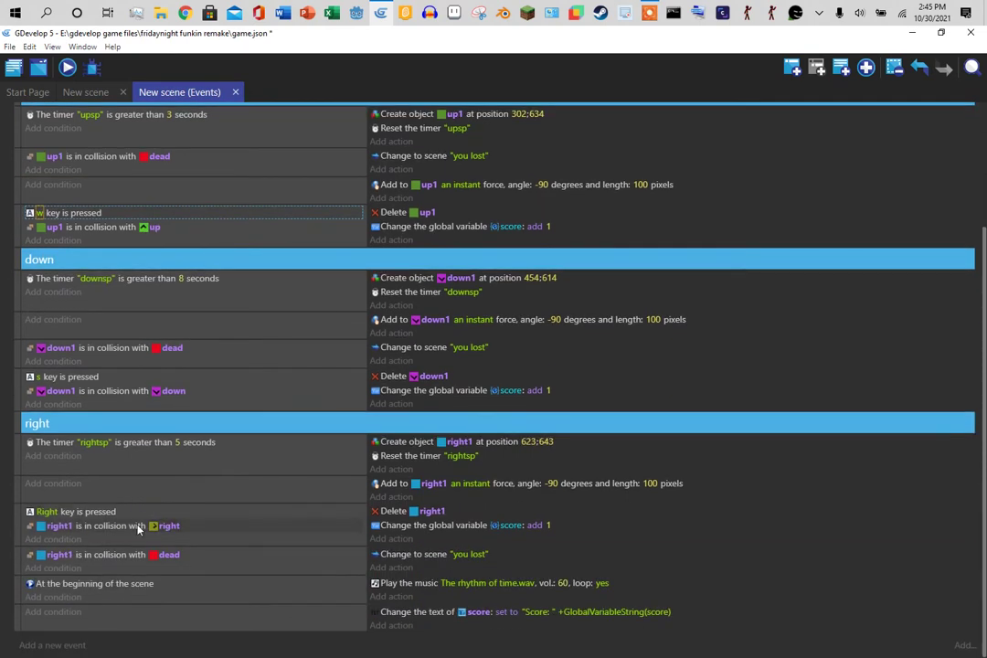
{"action": "left_click", "coordinate": [48, 513]}
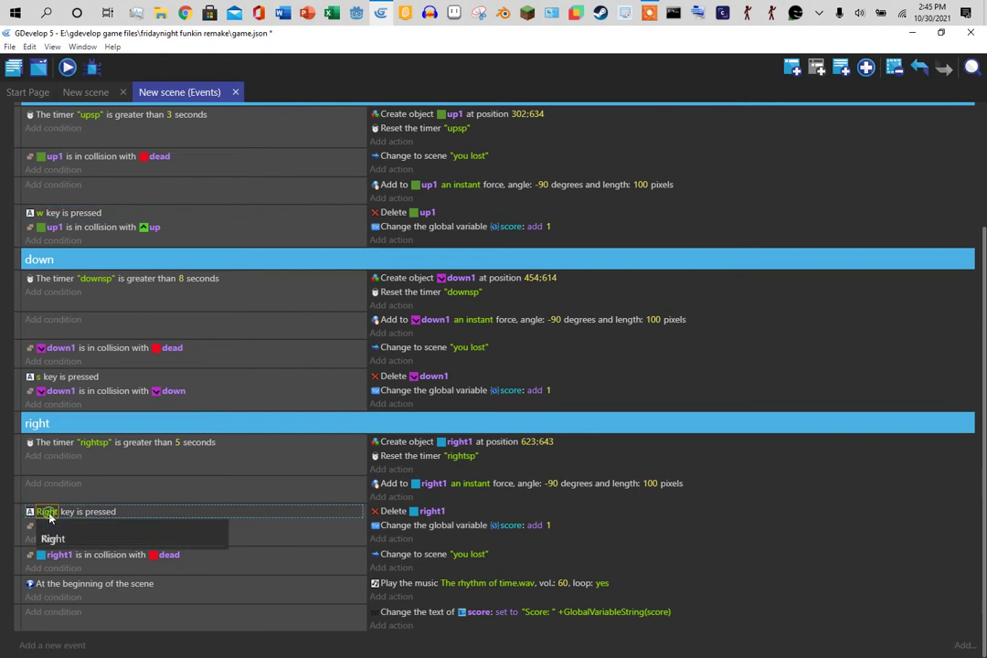
{"action": "key", "text": "BackSpace"}
{"action": "key", "text": "BackSpace"}
{"action": "key", "text": "BackSpace"}
{"action": "key", "text": "BackSpace"}
{"action": "key", "text": "BackSpace"}
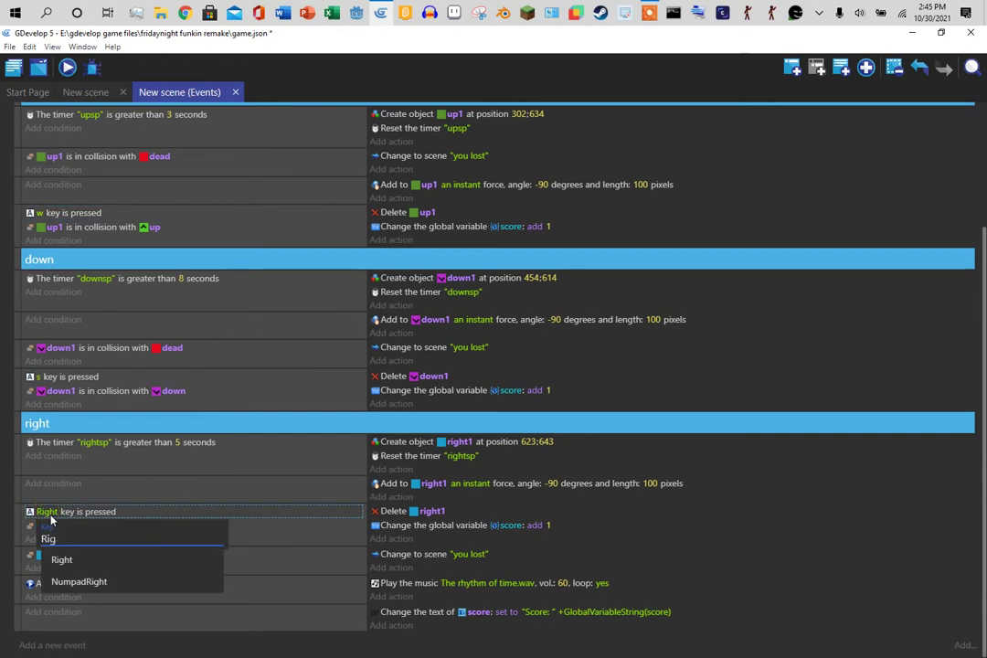
{"action": "type", "text": "d"}
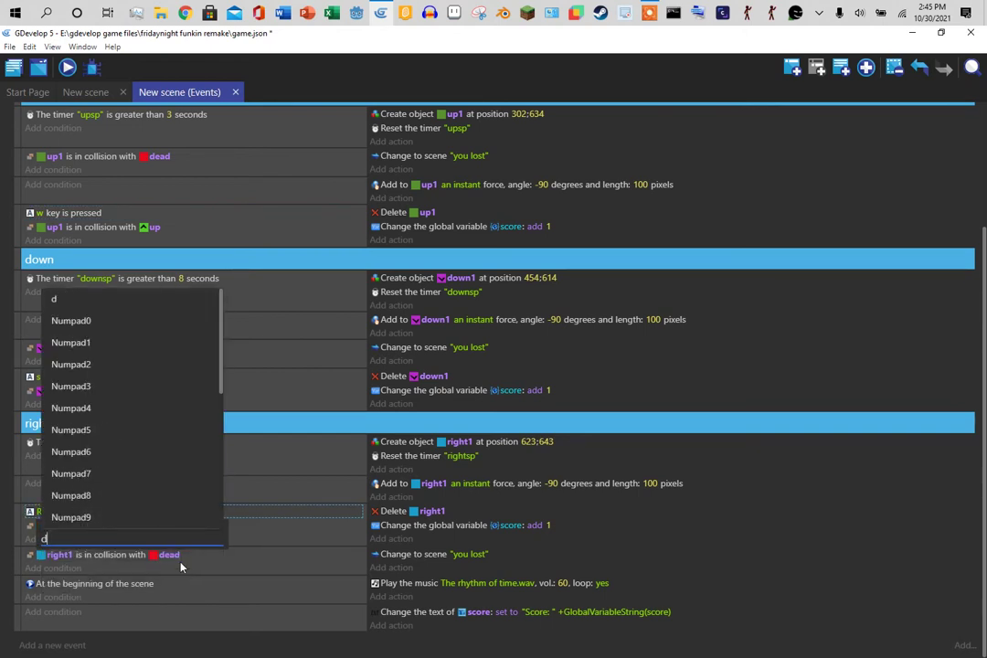
{"action": "left_click", "coordinate": [104, 299]}
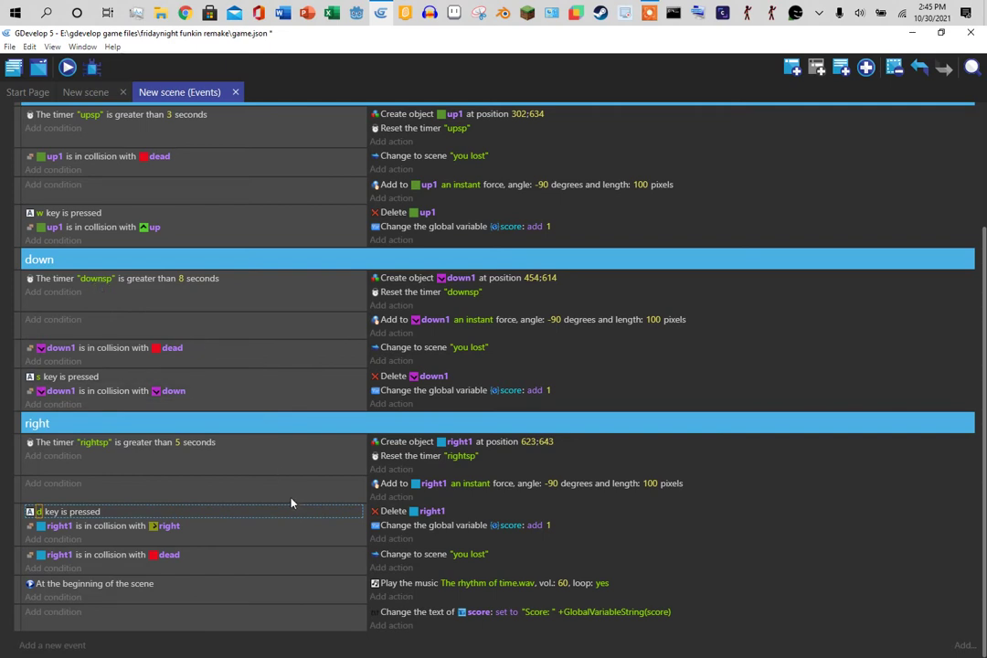
{"action": "scroll", "coordinate": [290, 503], "scroll_direction": "up", "scroll_amount": 3}
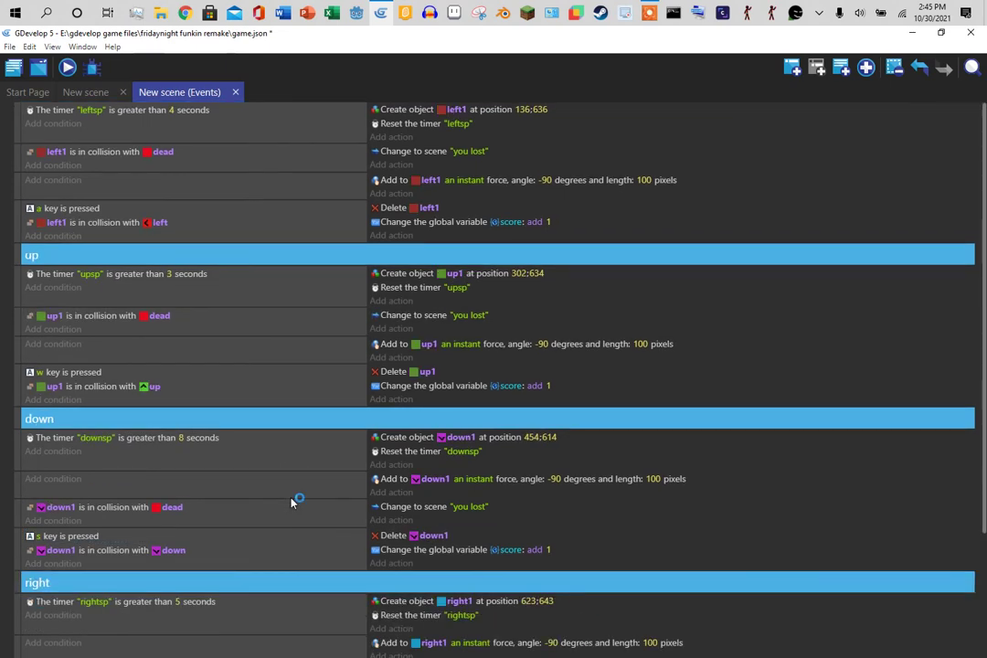
{"action": "left_click", "coordinate": [66, 67]}
{"action": "left_click", "coordinate": [446, 109]}
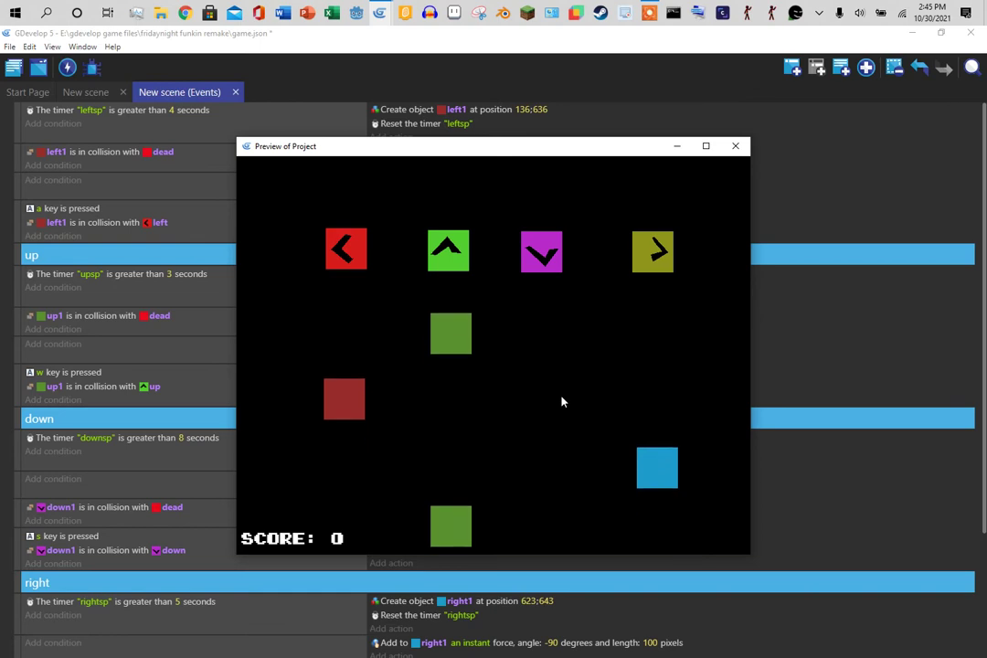
{"action": "key", "text": "w"}
{"action": "key", "text": "a"}
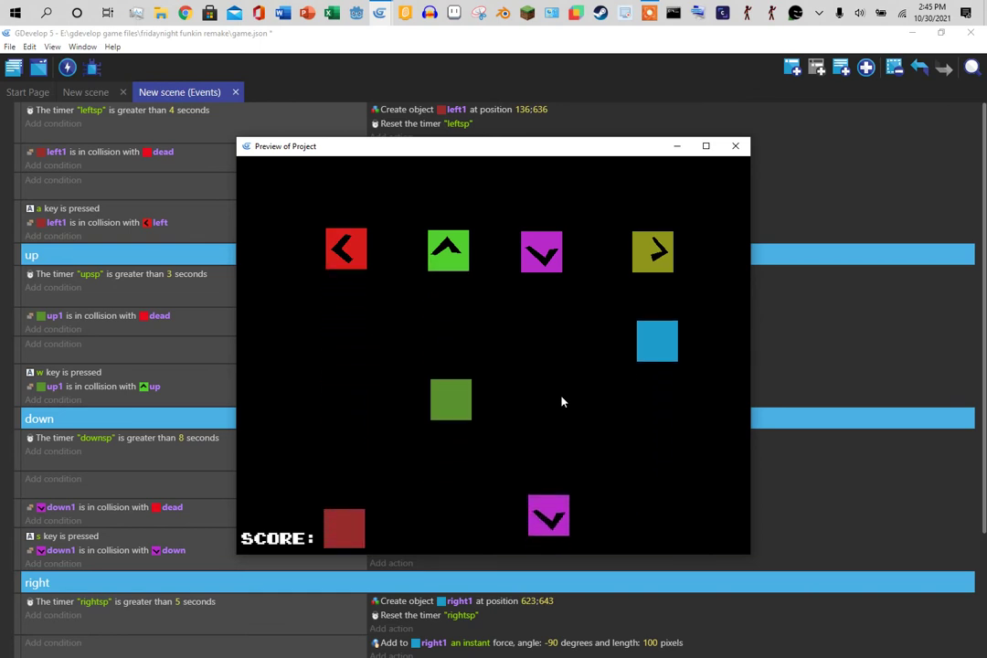
{"action": "key", "text": "d"}
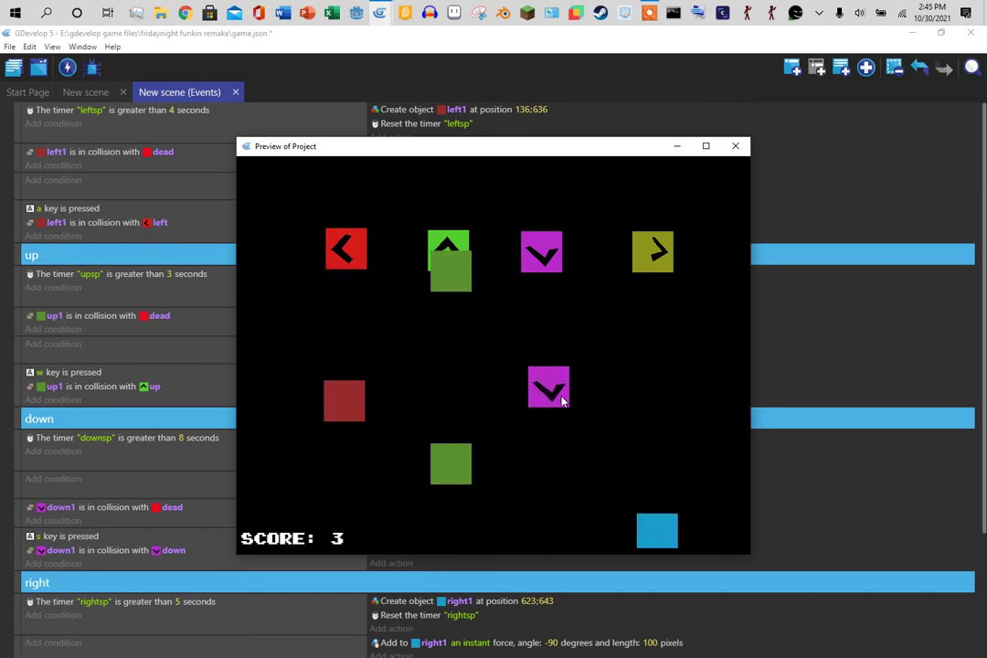
{"action": "key", "text": "w"}
{"action": "key", "text": "s"}
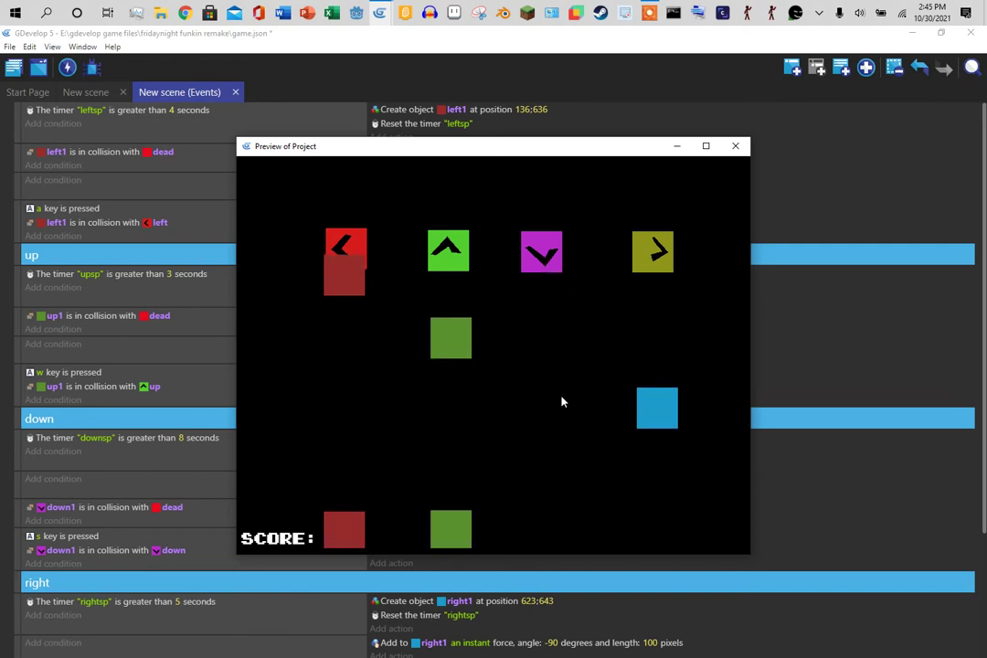
{"action": "key", "text": "w"}
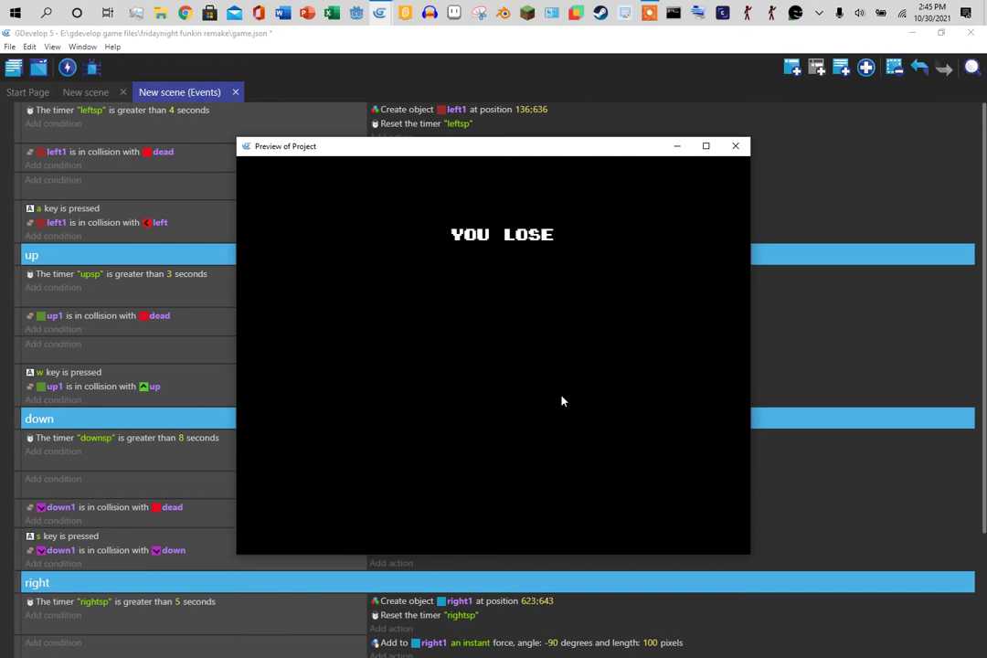
{"action": "left_click", "coordinate": [707, 146]}
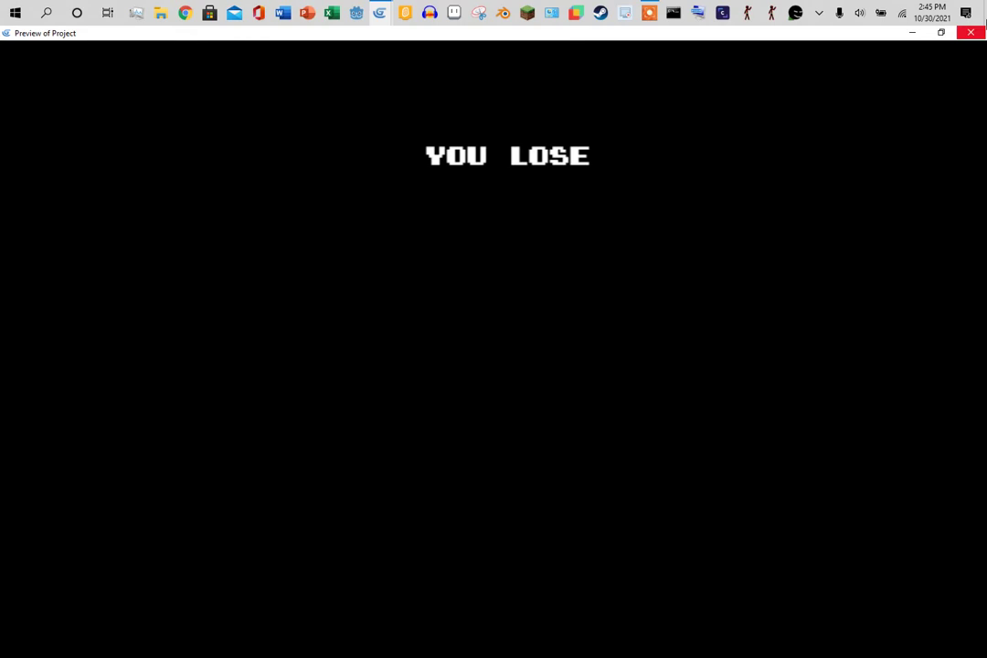
{"action": "left_click", "coordinate": [971, 32]}
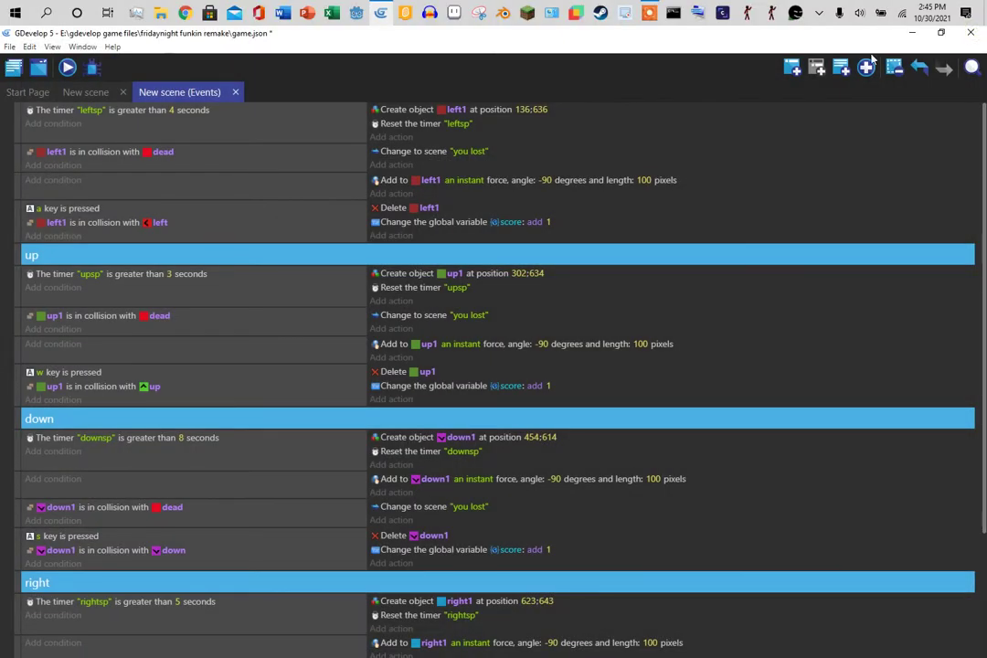
Start a local-folder export and browse to more homemade games\highspeed shoot out htmlf.
{"action": "left_click", "coordinate": [38, 69]}
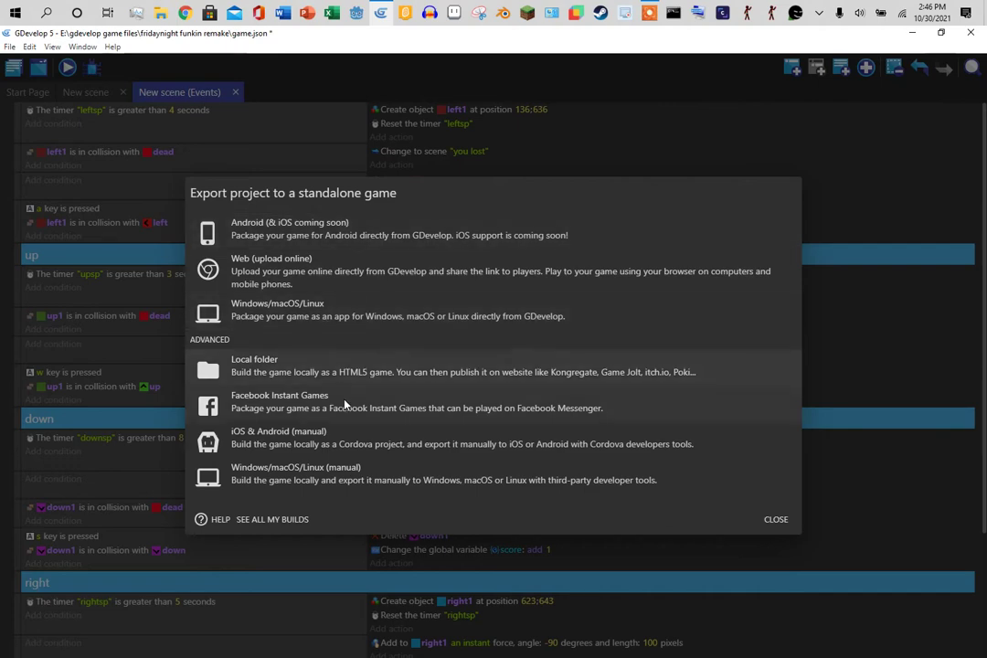
{"action": "left_click", "coordinate": [361, 376]}
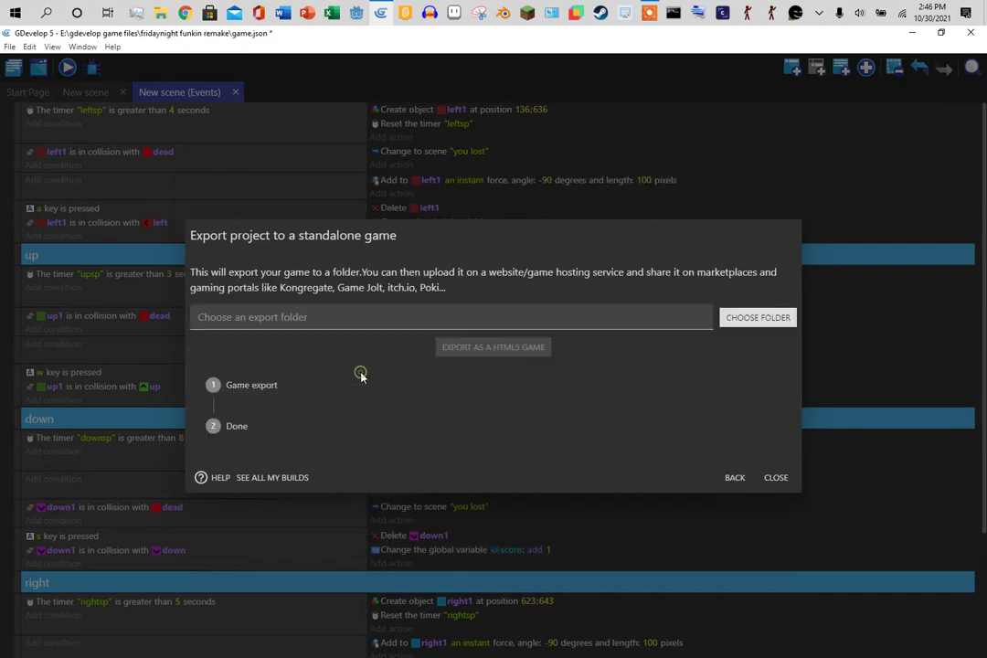
{"action": "left_click", "coordinate": [759, 319]}
{"action": "scroll", "coordinate": [87, 277], "scroll_direction": "down", "scroll_amount": 2}
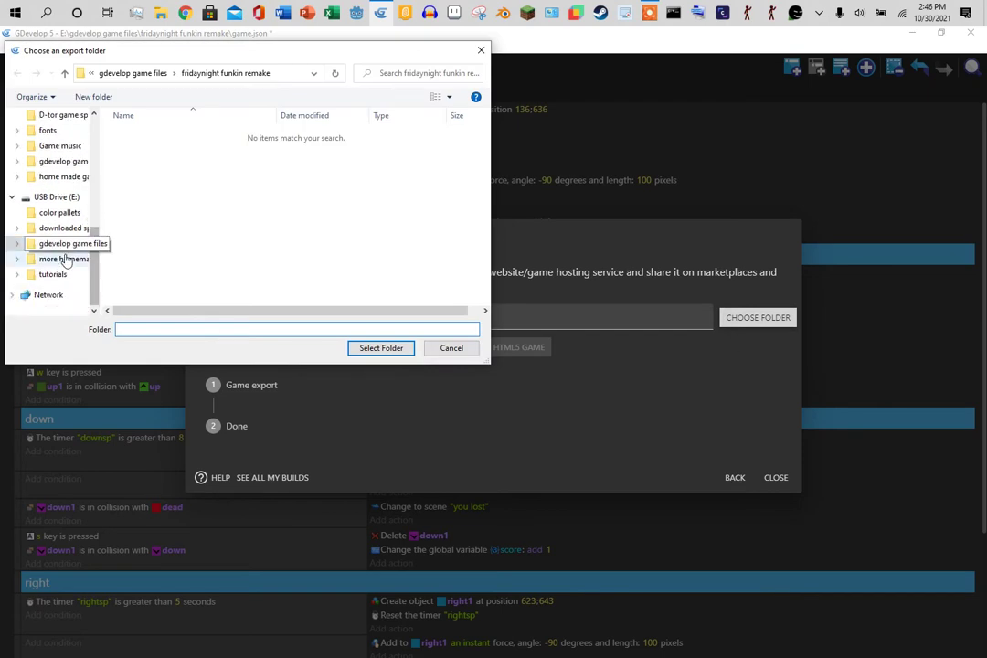
{"action": "left_click", "coordinate": [64, 259]}
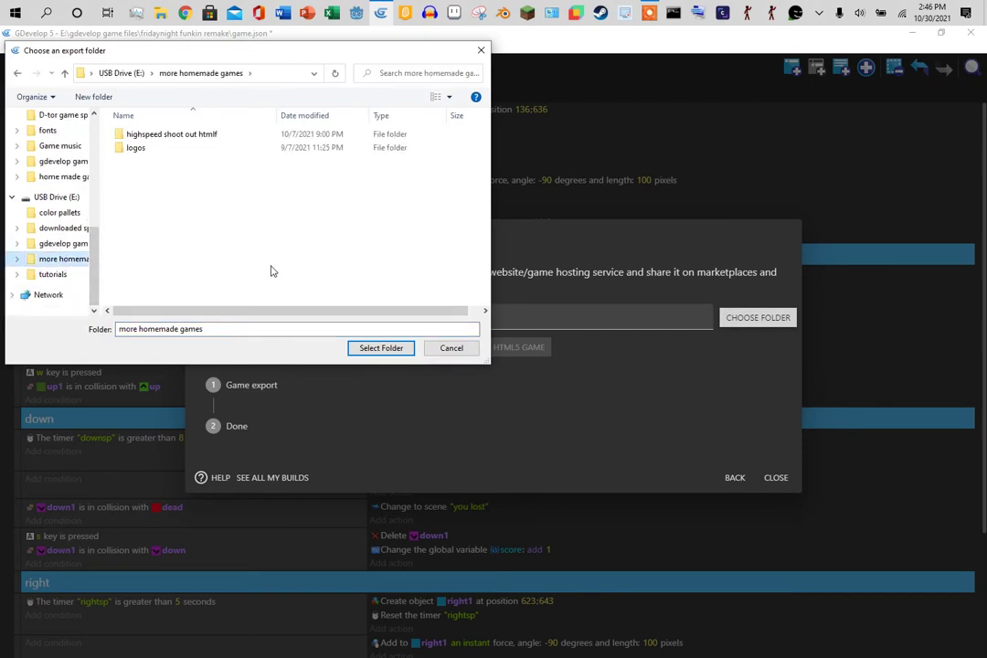
{"action": "double_click", "coordinate": [142, 134]}
Create an html5 folder there, export the HTML5 game into it, and open it.
{"action": "right_click", "coordinate": [162, 184]}
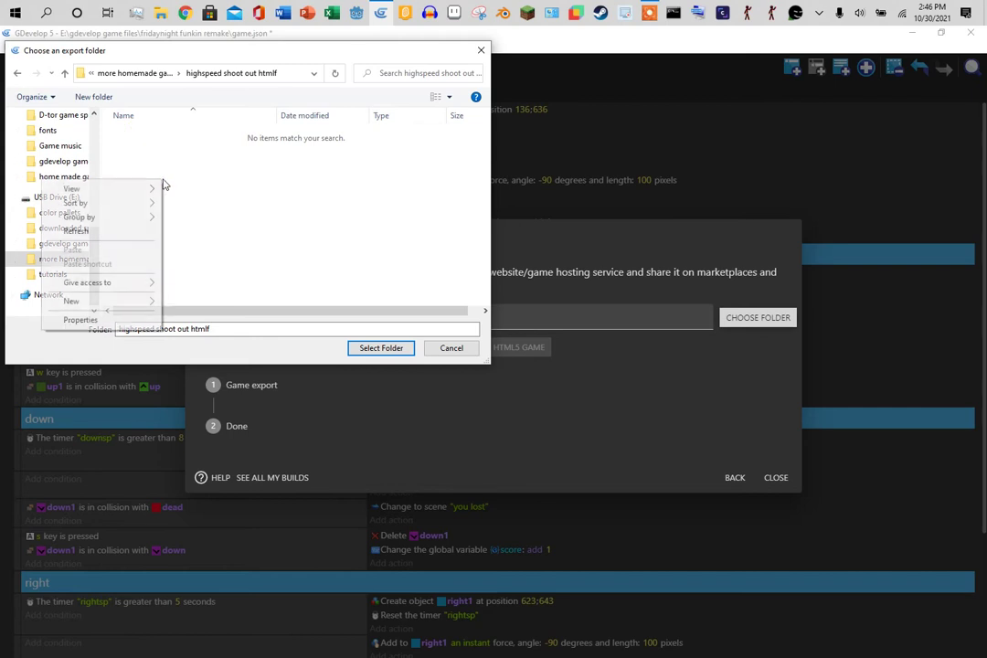
{"action": "mouse_move", "coordinate": [121, 302]}
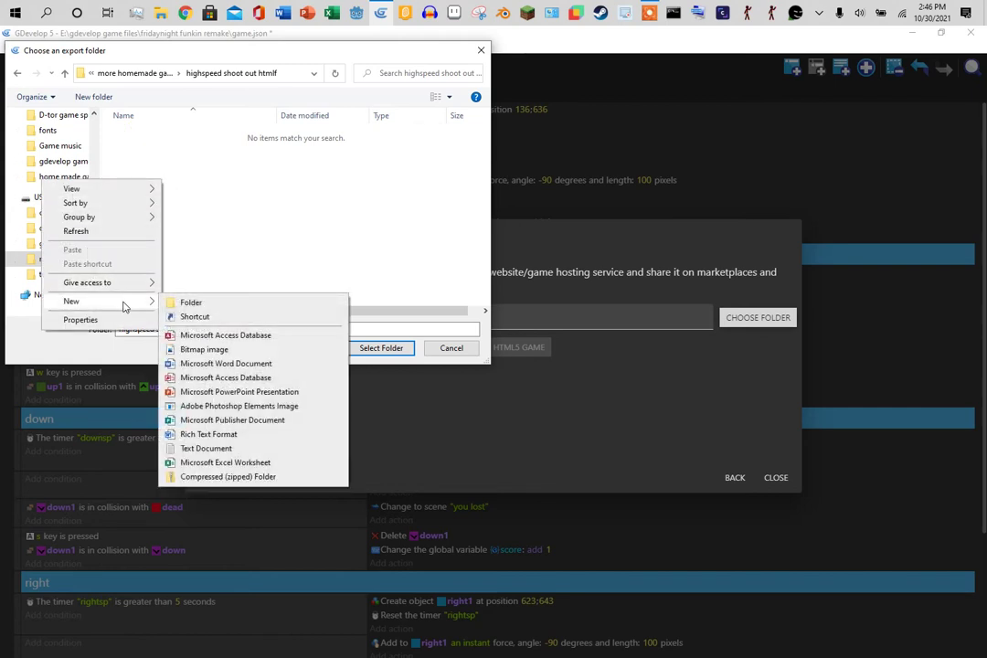
{"action": "left_click", "coordinate": [226, 302]}
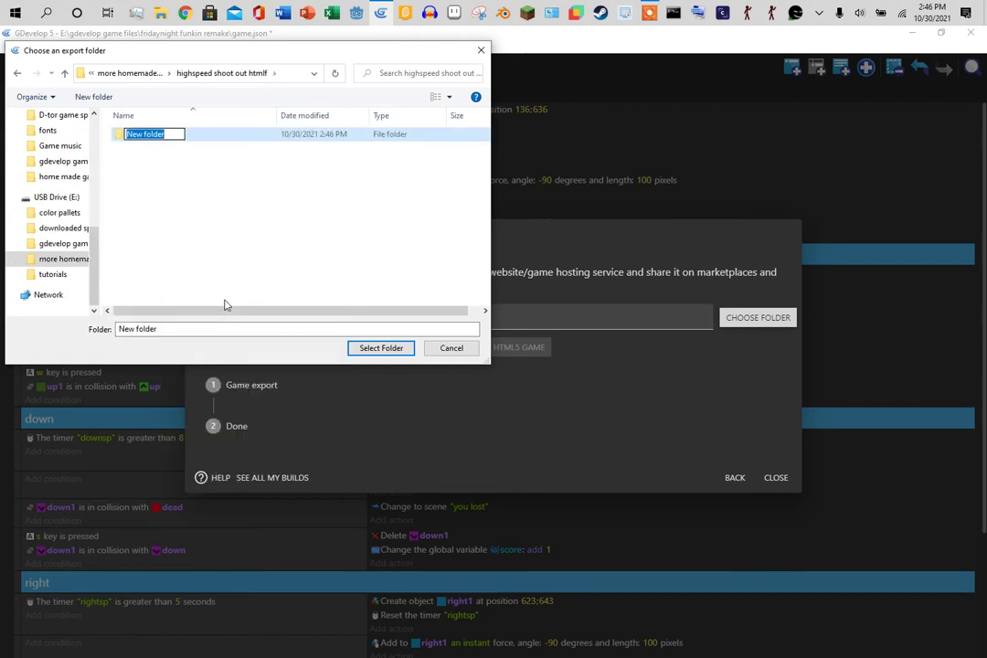
{"action": "type", "text": "html"}
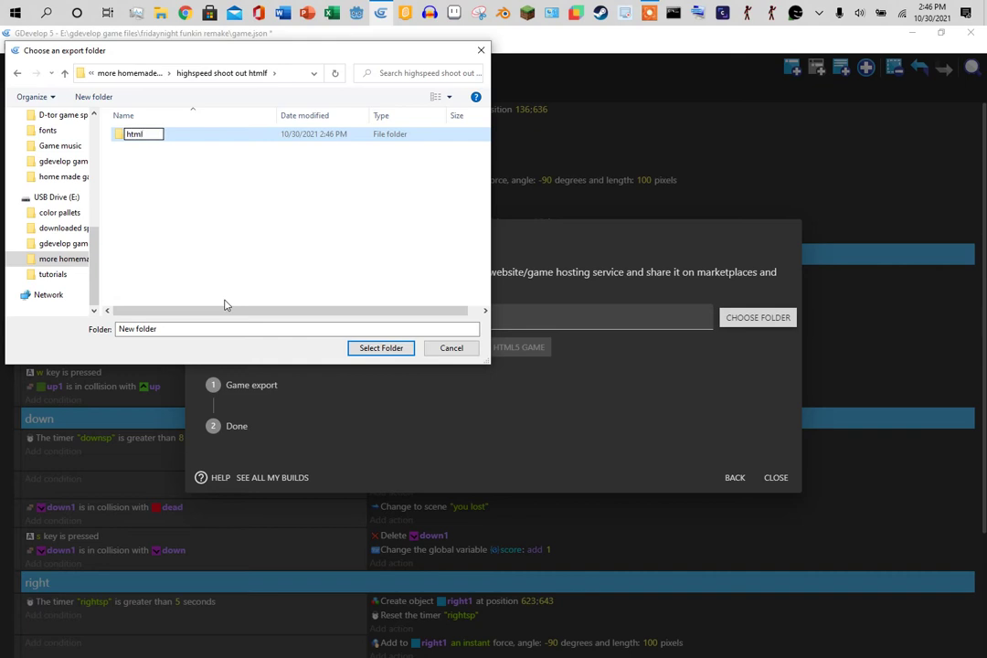
{"action": "type", "text": "5"}
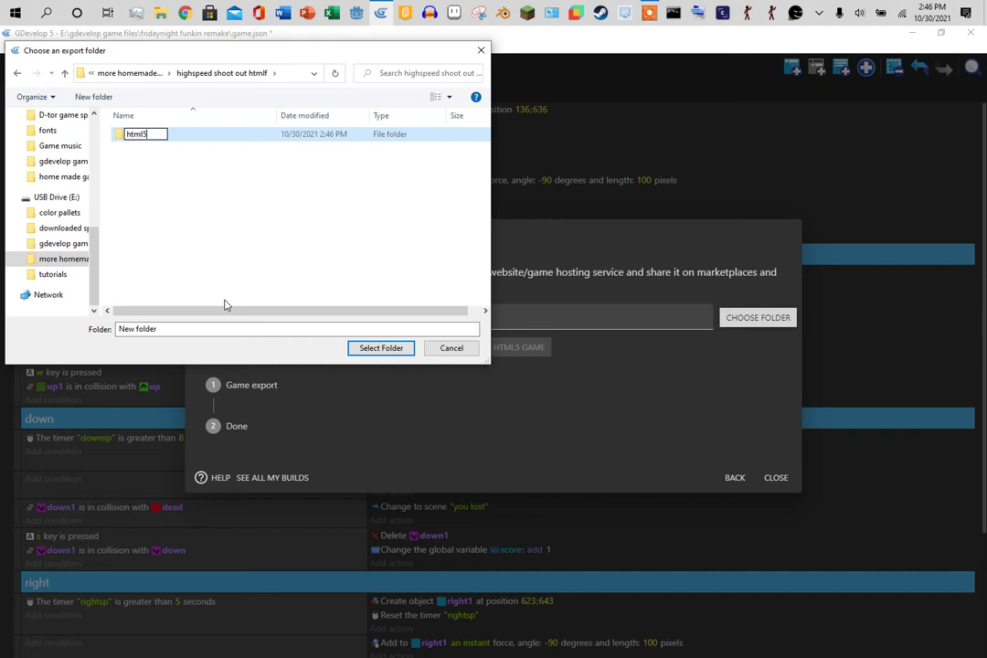
{"action": "left_click", "coordinate": [381, 349]}
{"action": "left_click", "coordinate": [381, 349]}
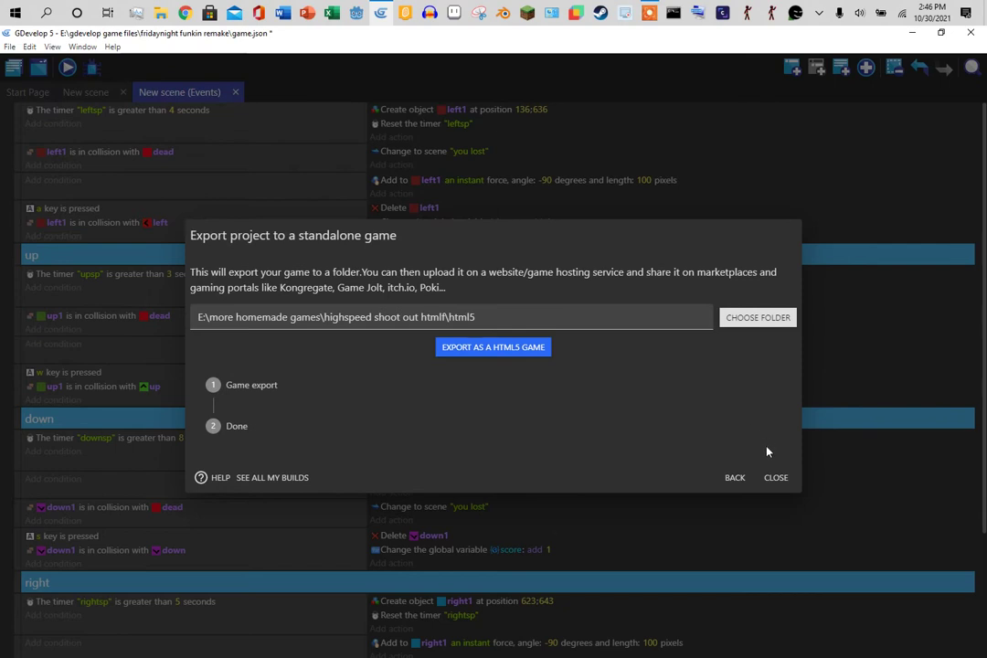
{"action": "left_click", "coordinate": [511, 355]}
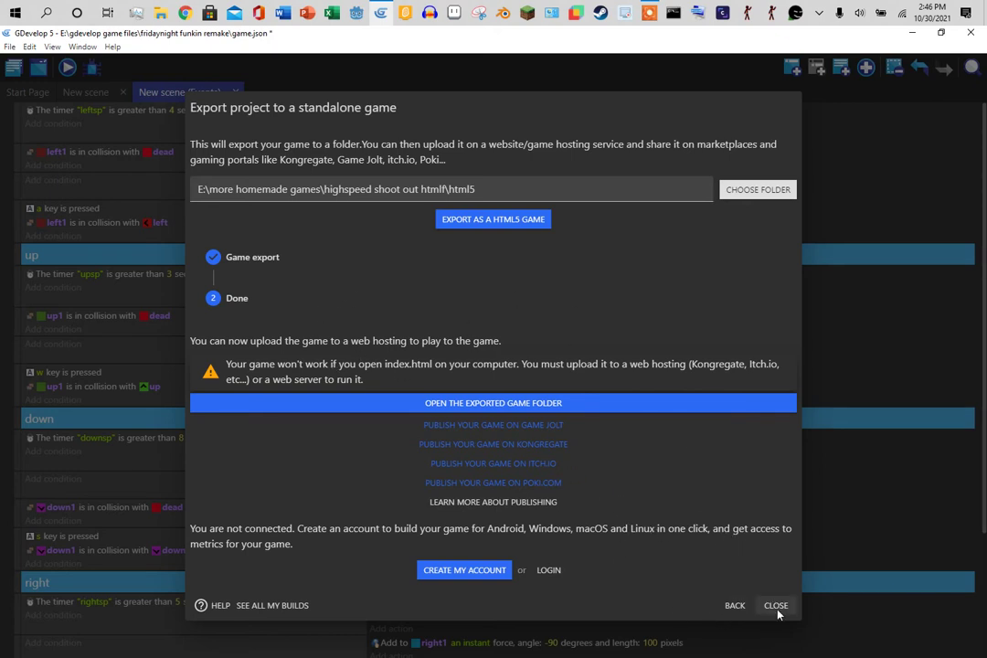
{"action": "left_click", "coordinate": [160, 12]}
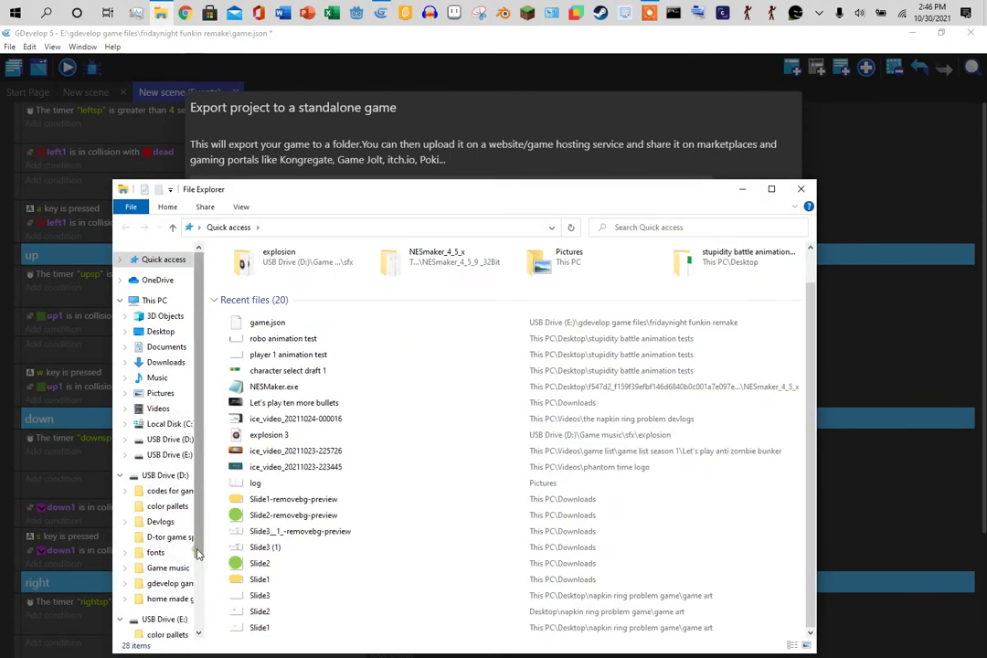
Inspect the exported files, including index, in highspeed shoot out htmlf\html5, then close Explorer and the export dialog.
{"action": "scroll", "coordinate": [196, 553], "scroll_direction": "down", "scroll_amount": 2}
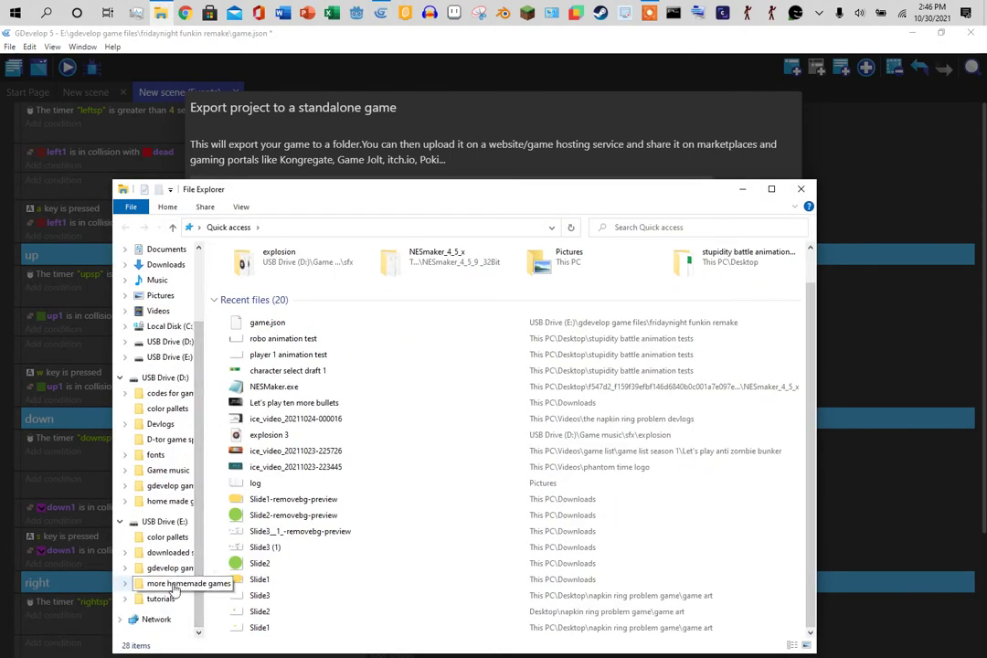
{"action": "left_click", "coordinate": [174, 585]}
{"action": "double_click", "coordinate": [236, 331]}
{"action": "left_click", "coordinate": [251, 269]}
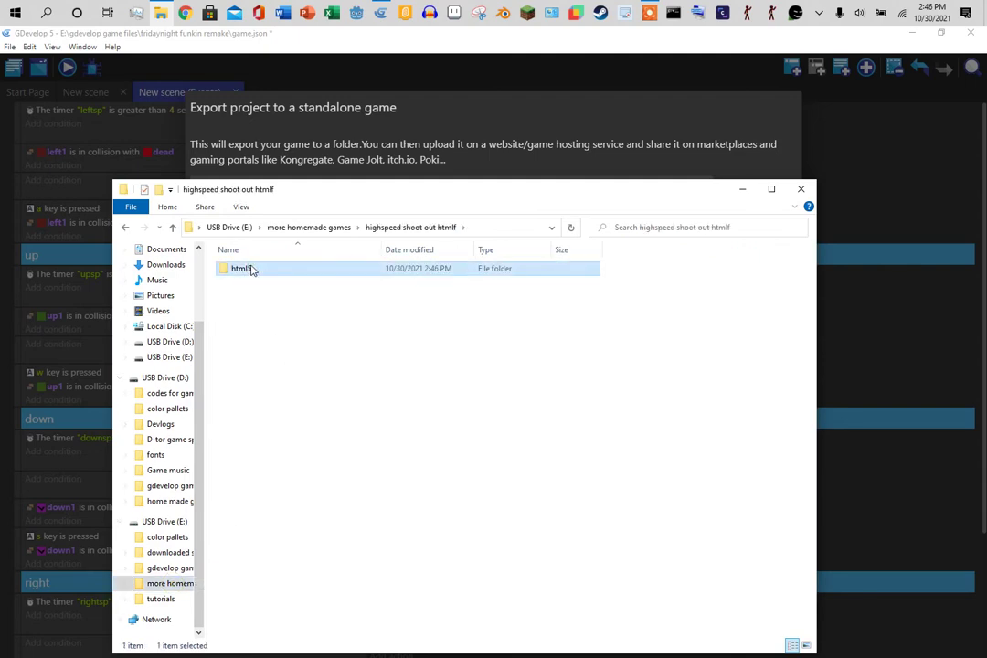
{"action": "double_click", "coordinate": [252, 268]}
{"action": "scroll", "coordinate": [359, 407], "scroll_direction": "down", "scroll_amount": 4}
{"action": "scroll", "coordinate": [358, 407], "scroll_direction": "up", "scroll_amount": 4}
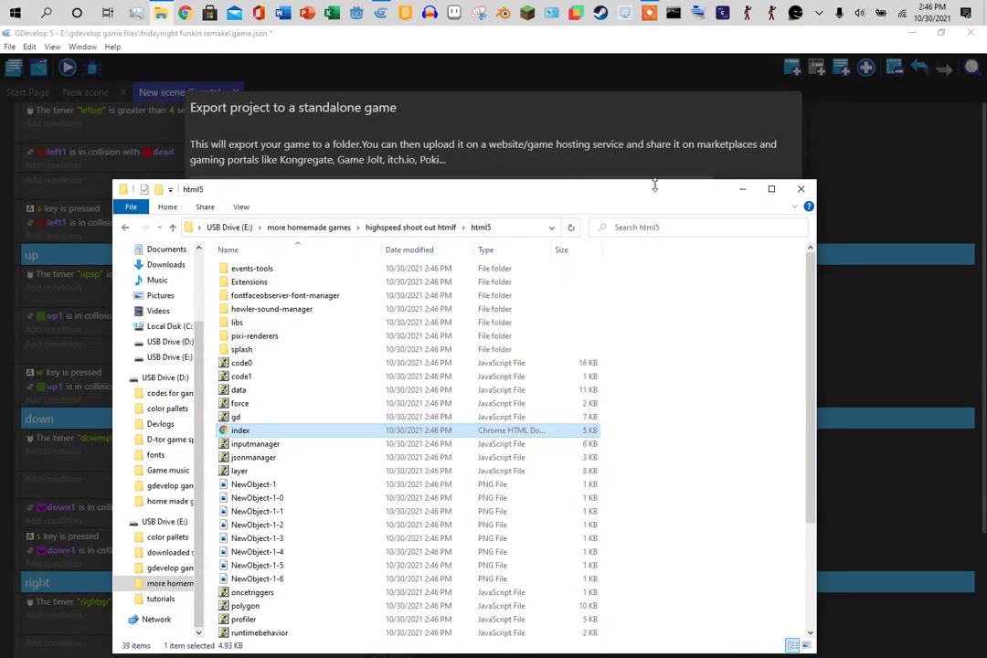
{"action": "left_click", "coordinate": [800, 188]}
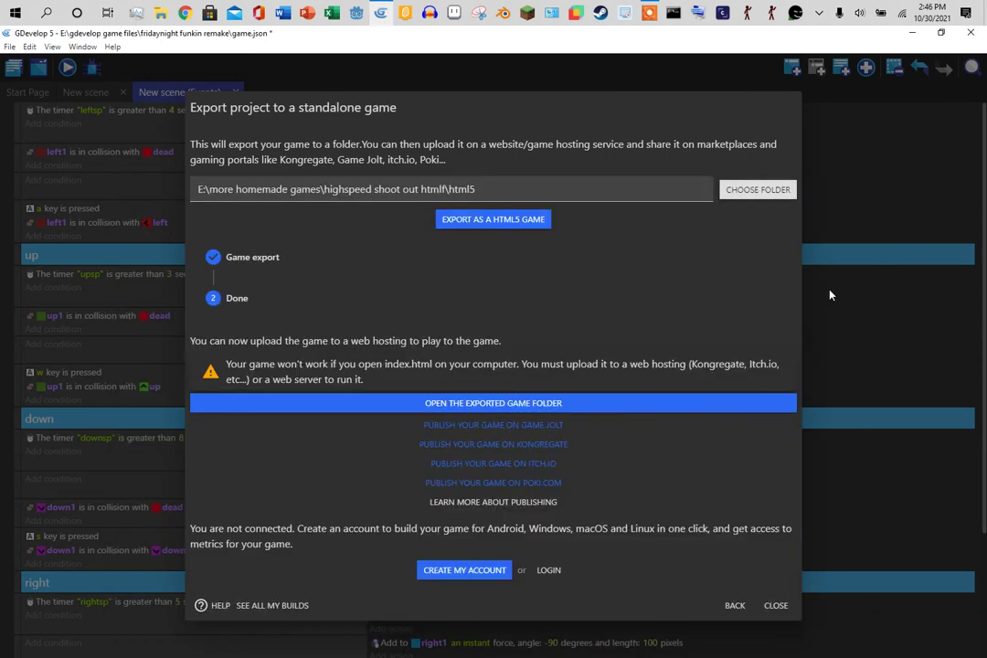
{"action": "left_click", "coordinate": [775, 605]}
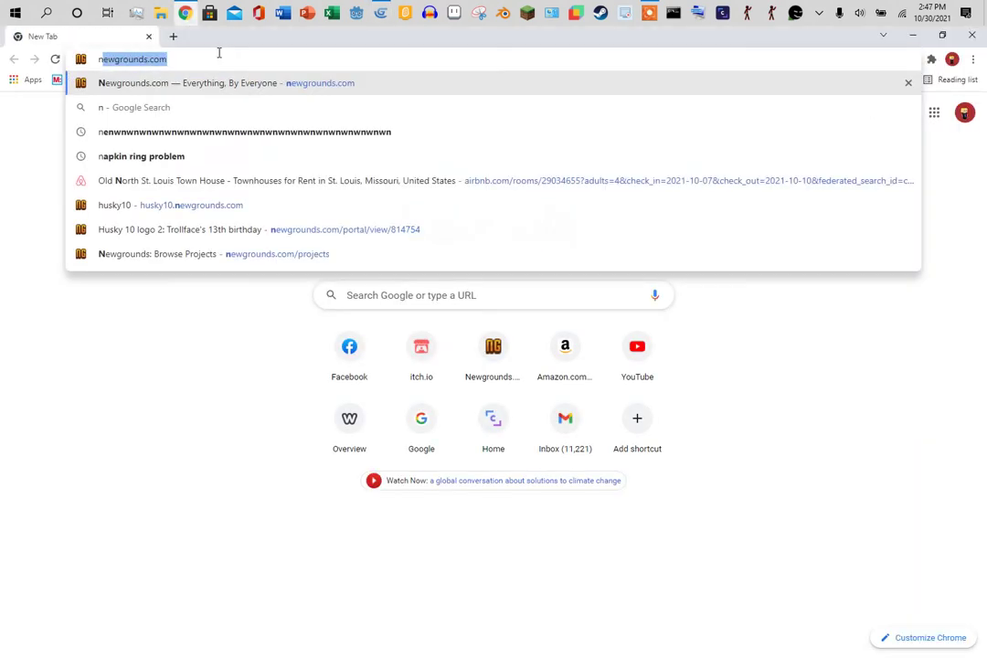
Load newgrounds.com, open the account menu, and bring up a File Explorer window.
{"action": "key", "text": "Return"}
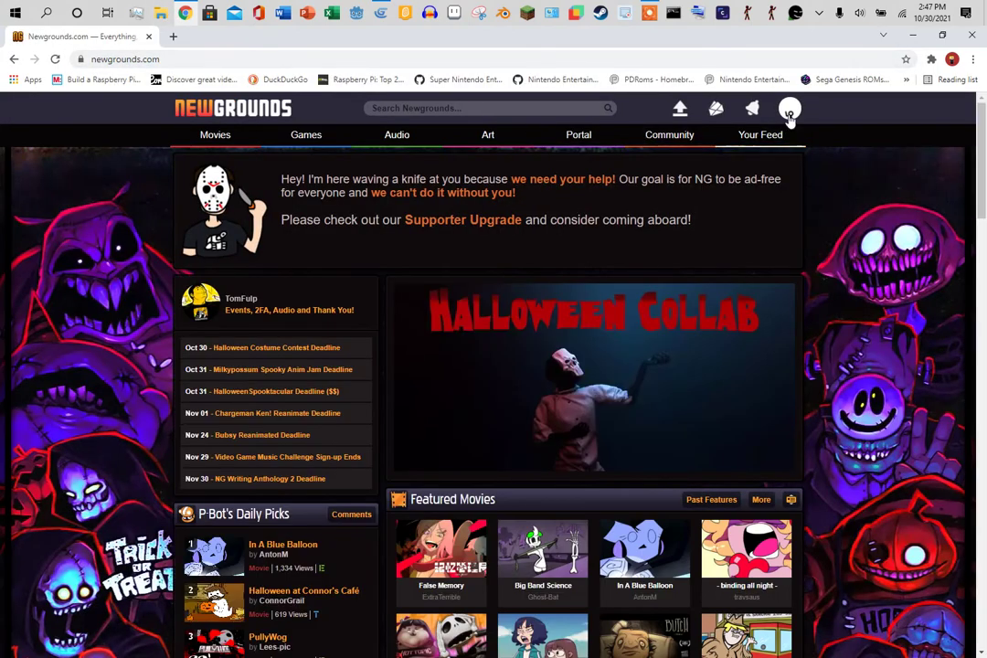
{"action": "left_click", "coordinate": [789, 110]}
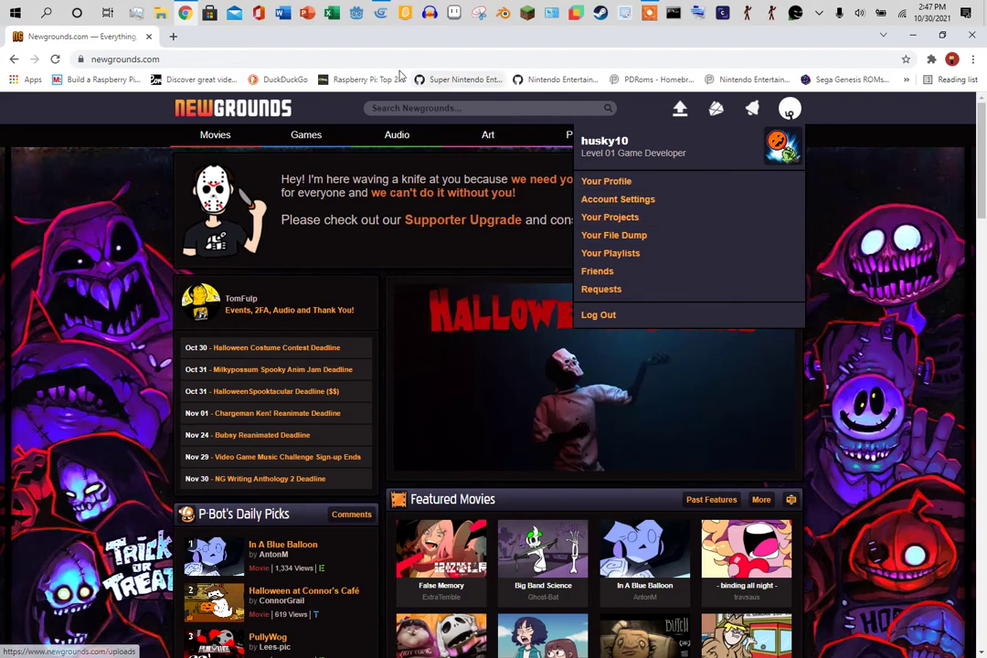
{"action": "left_click", "coordinate": [158, 14]}
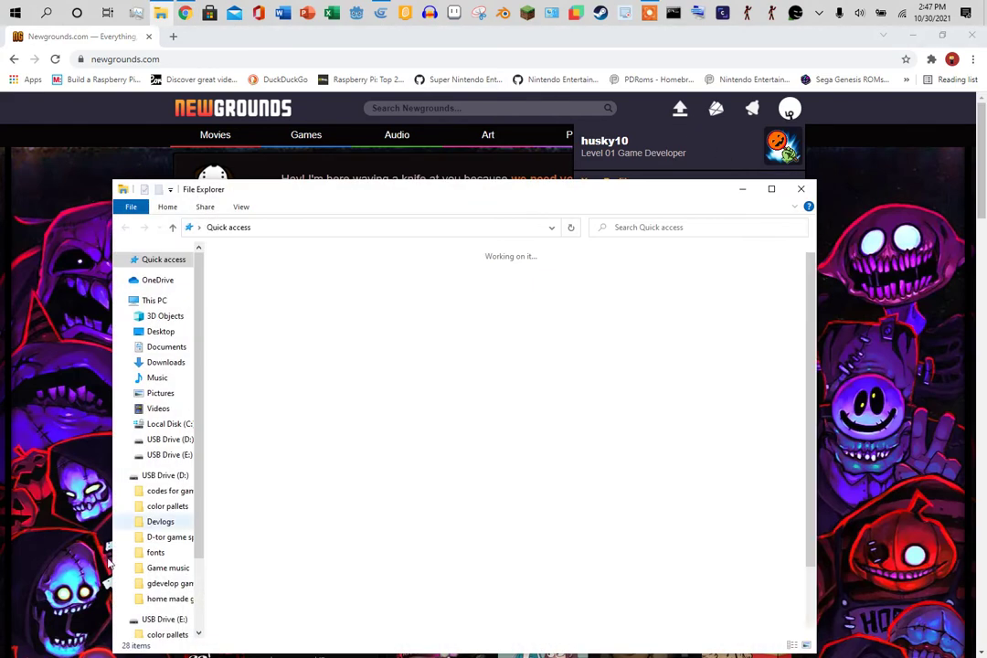
Create a new compressed zip folder named html5 inside highspeed shoot out htmlf.
{"action": "scroll", "coordinate": [182, 503], "scroll_direction": "down", "scroll_amount": 3}
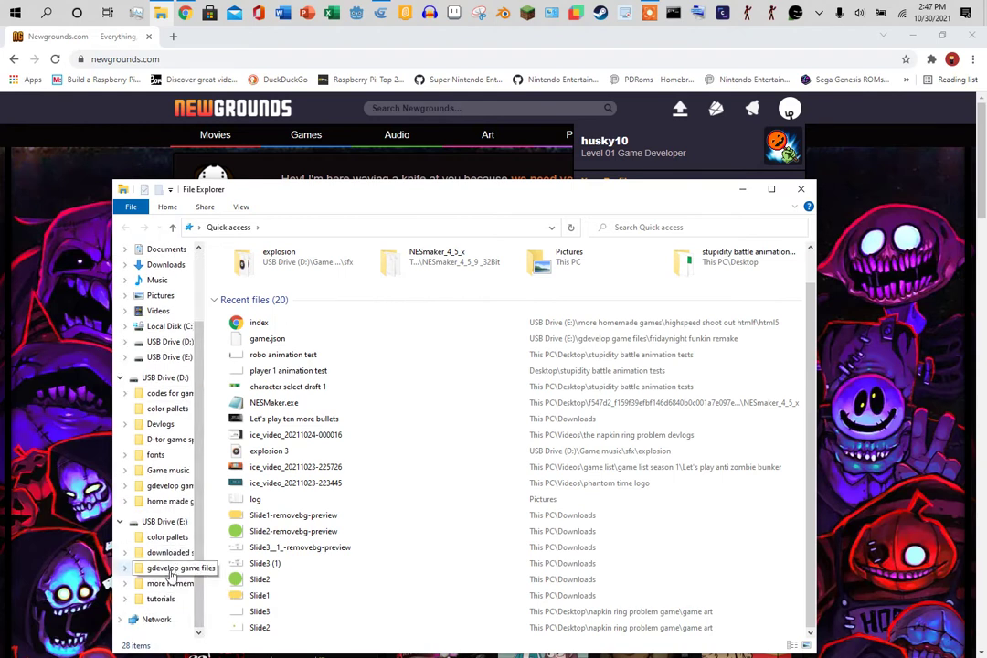
{"action": "left_click", "coordinate": [168, 583]}
{"action": "double_click", "coordinate": [260, 273]}
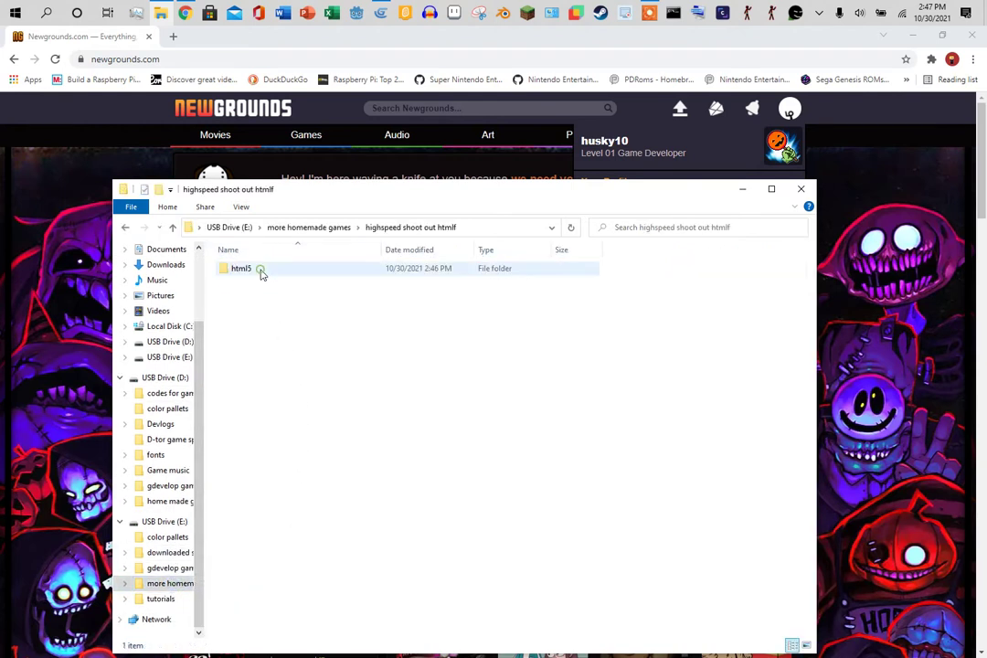
{"action": "right_click", "coordinate": [272, 351]}
{"action": "mouse_move", "coordinate": [199, 508]}
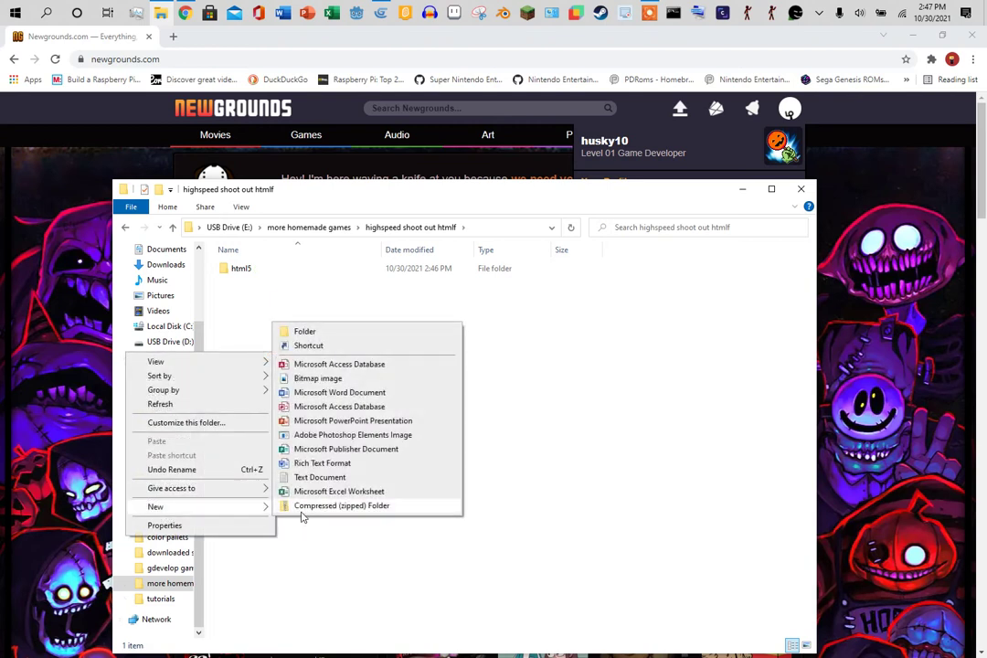
{"action": "left_click", "coordinate": [301, 508]}
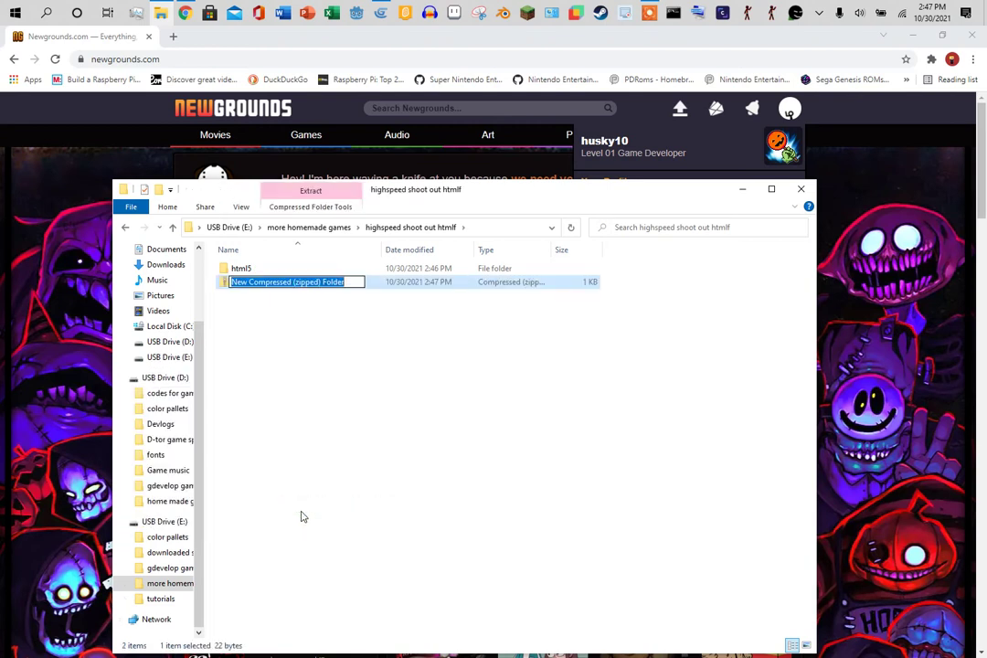
{"action": "type", "text": "html5"}
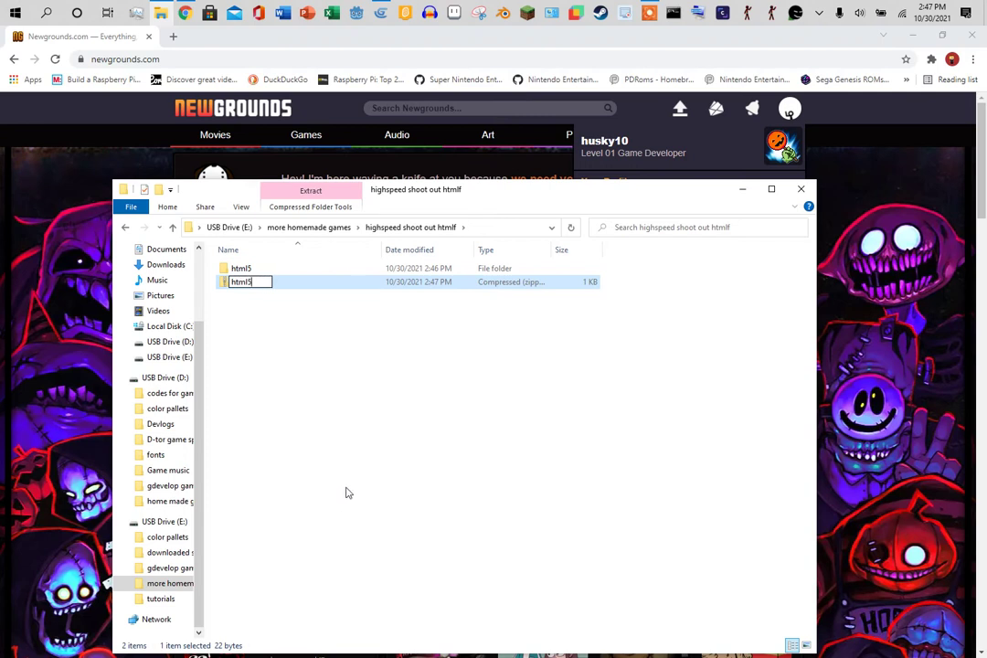
{"action": "left_click", "coordinate": [346, 493]}
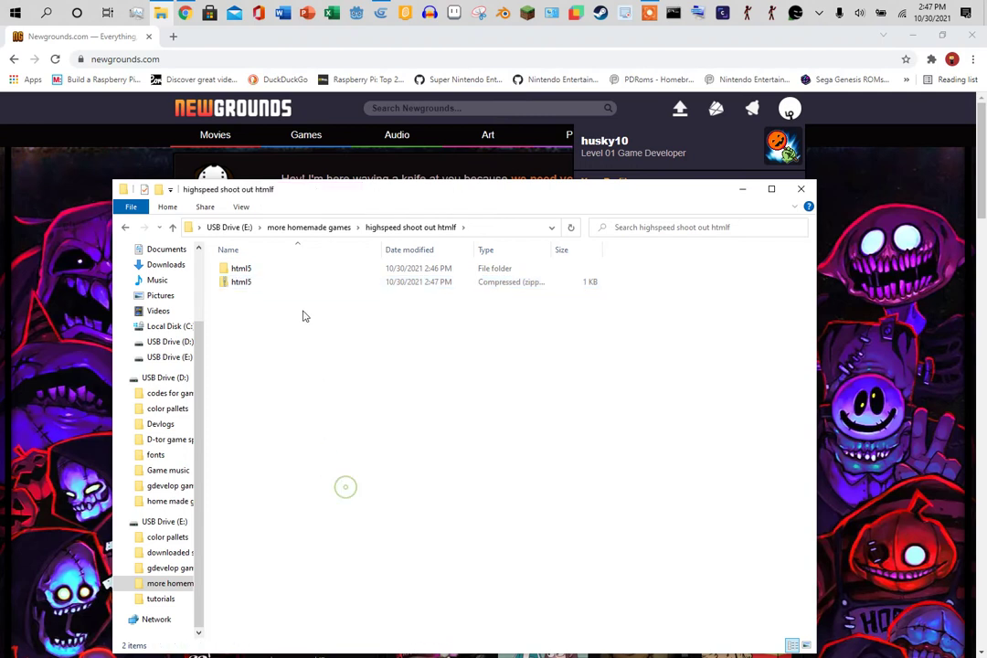
Drag the html5 game folder into the html5 zip, verify its contents, and return to Newgrounds.
{"action": "left_click", "coordinate": [265, 269]}
{"action": "left_click_drag", "start_coordinate": [262, 267], "coordinate": [283, 283]}
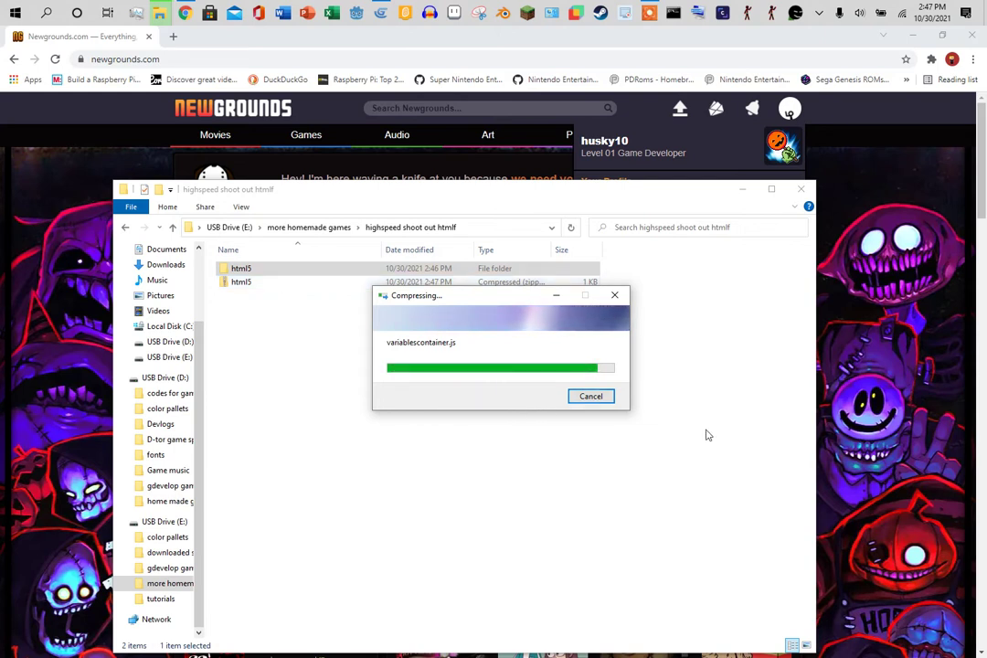
{"action": "left_click", "coordinate": [878, 388]}
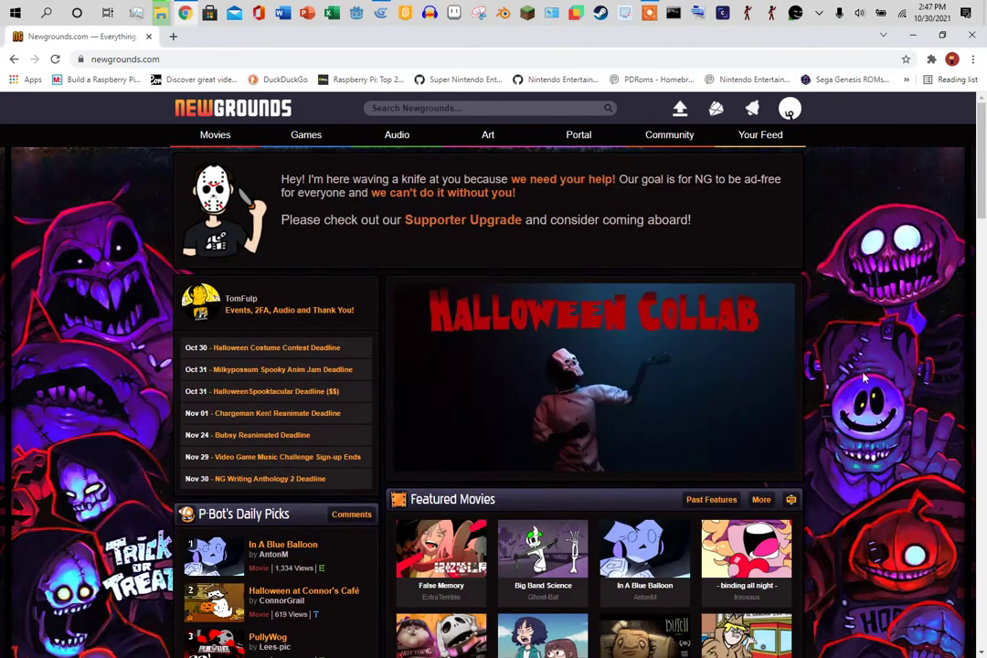
{"action": "left_click", "coordinate": [912, 34]}
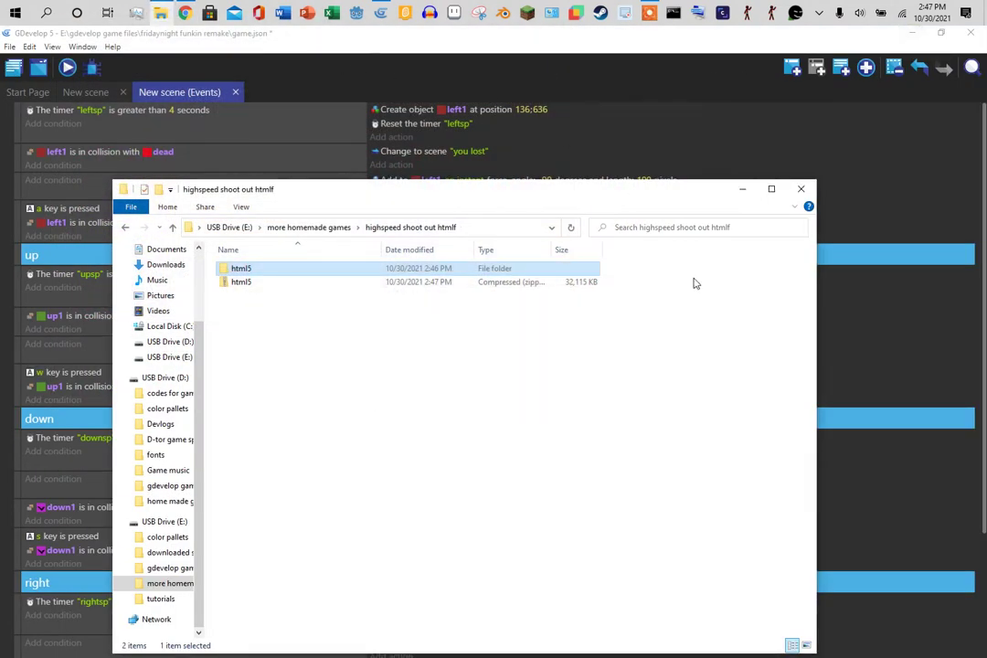
{"action": "double_click", "coordinate": [463, 283]}
{"action": "left_click", "coordinate": [801, 189]}
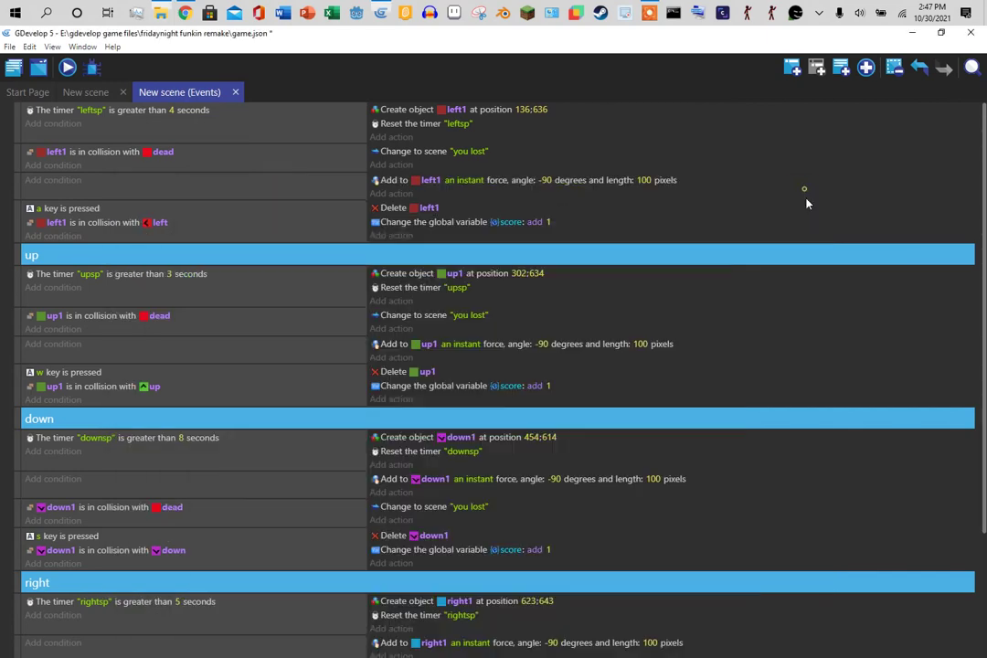
{"action": "left_click", "coordinate": [185, 12]}
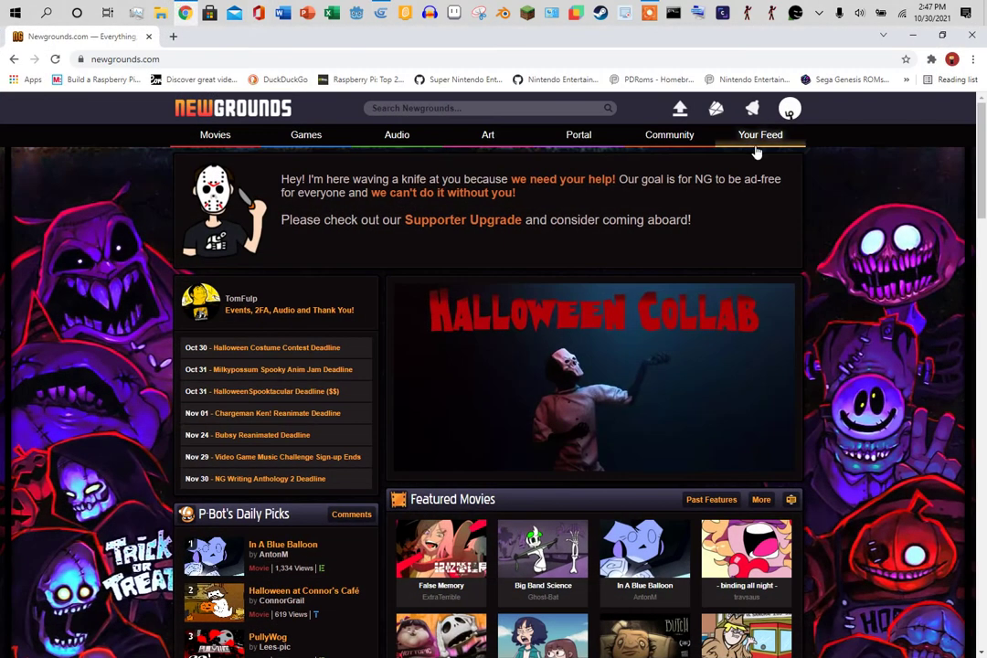
Start a new game submission and attach html5.zip from highspeed shoot out htmlf.
{"action": "left_click", "coordinate": [680, 110]}
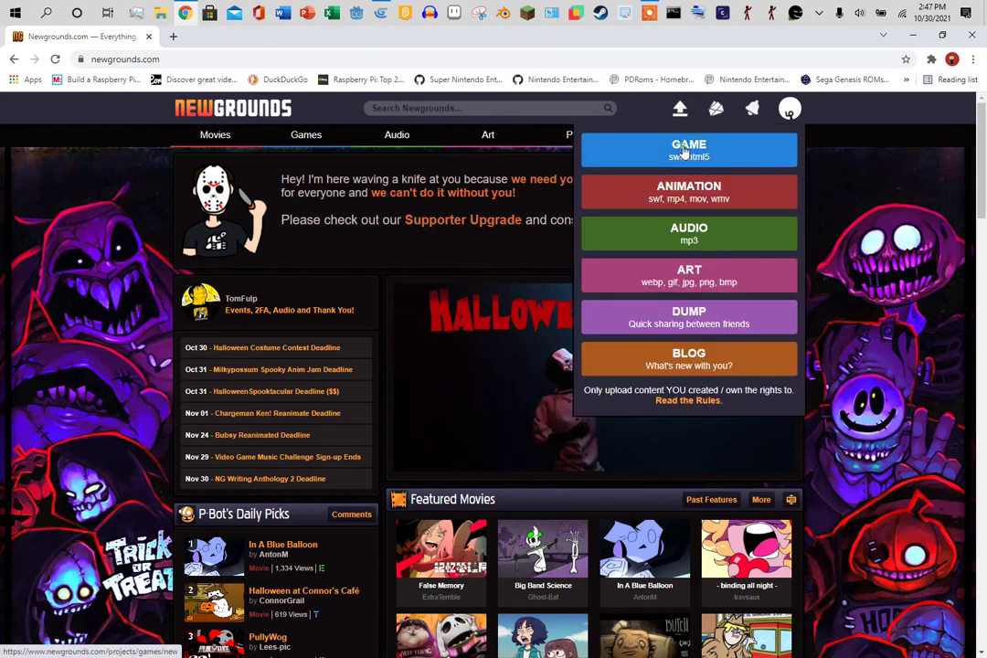
{"action": "left_click", "coordinate": [684, 149]}
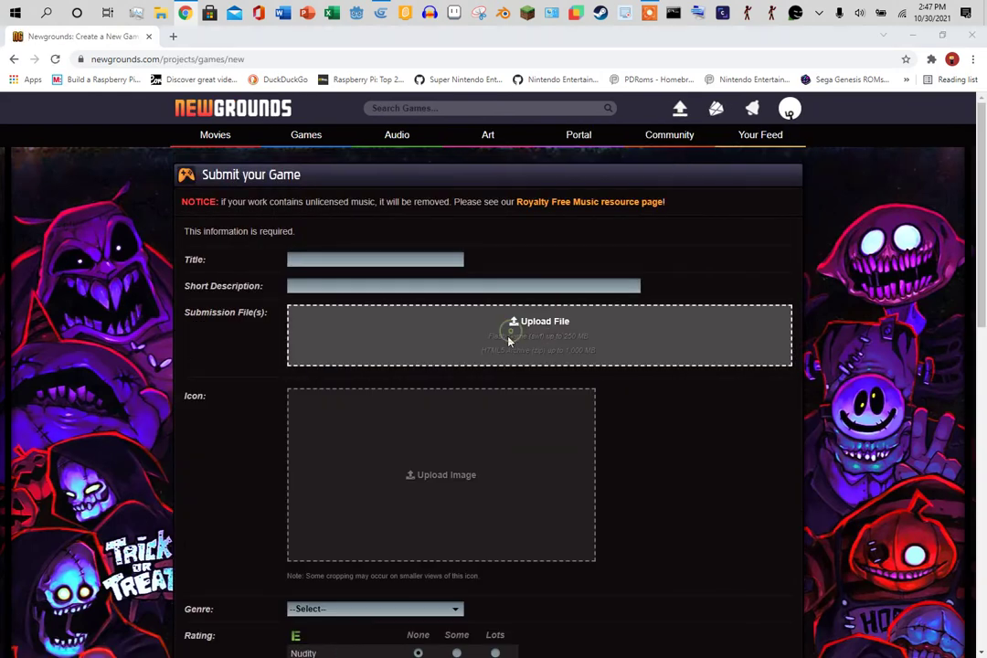
{"action": "left_click", "coordinate": [510, 341]}
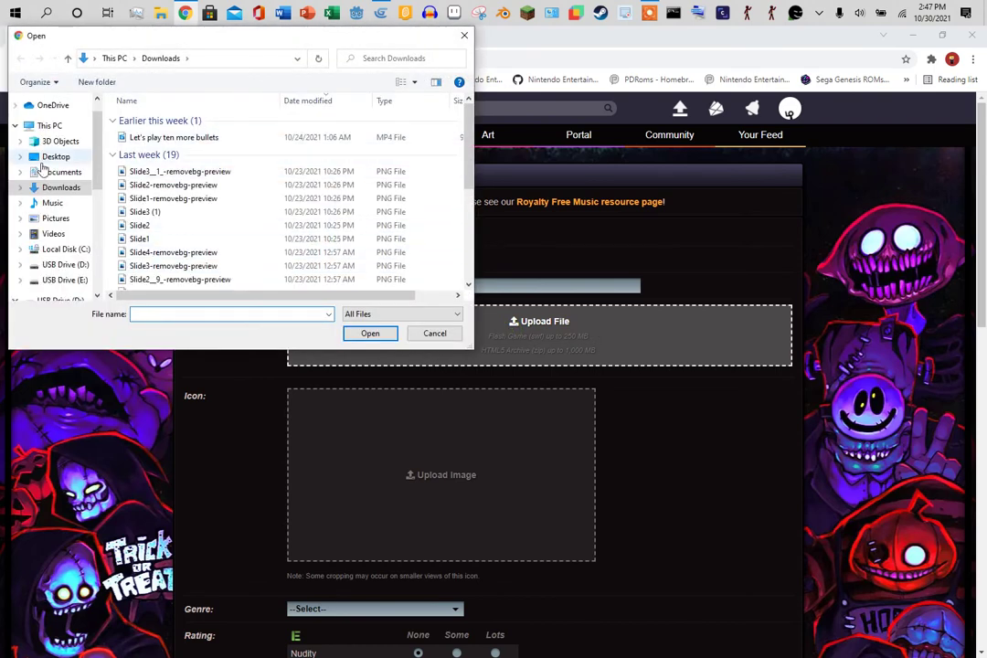
{"action": "left_click", "coordinate": [48, 157]}
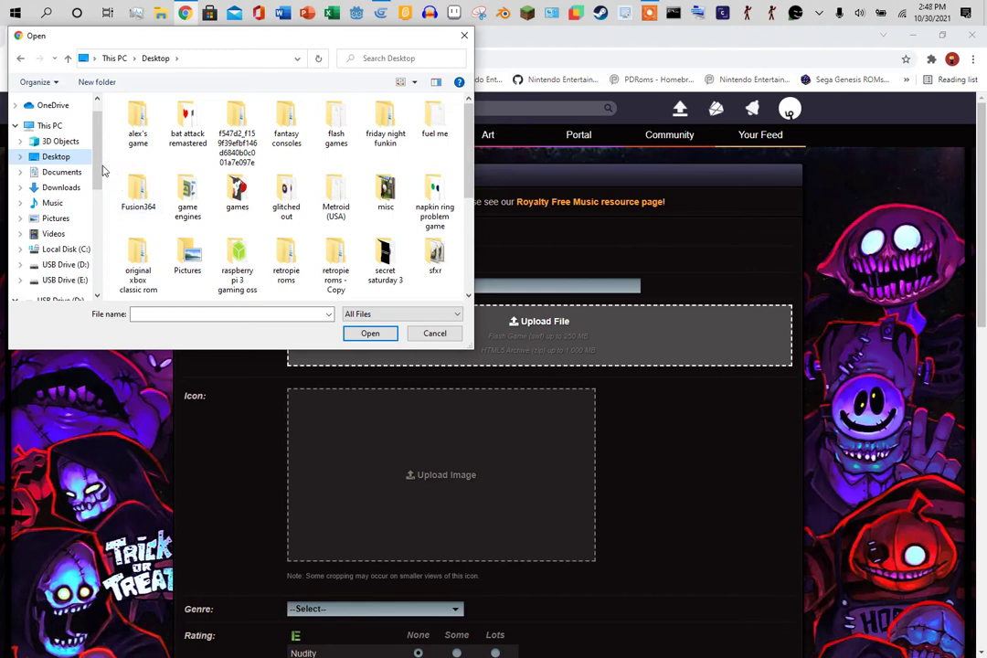
{"action": "scroll", "coordinate": [103, 201], "scroll_direction": "down", "scroll_amount": 5}
{"action": "left_click", "coordinate": [66, 244]}
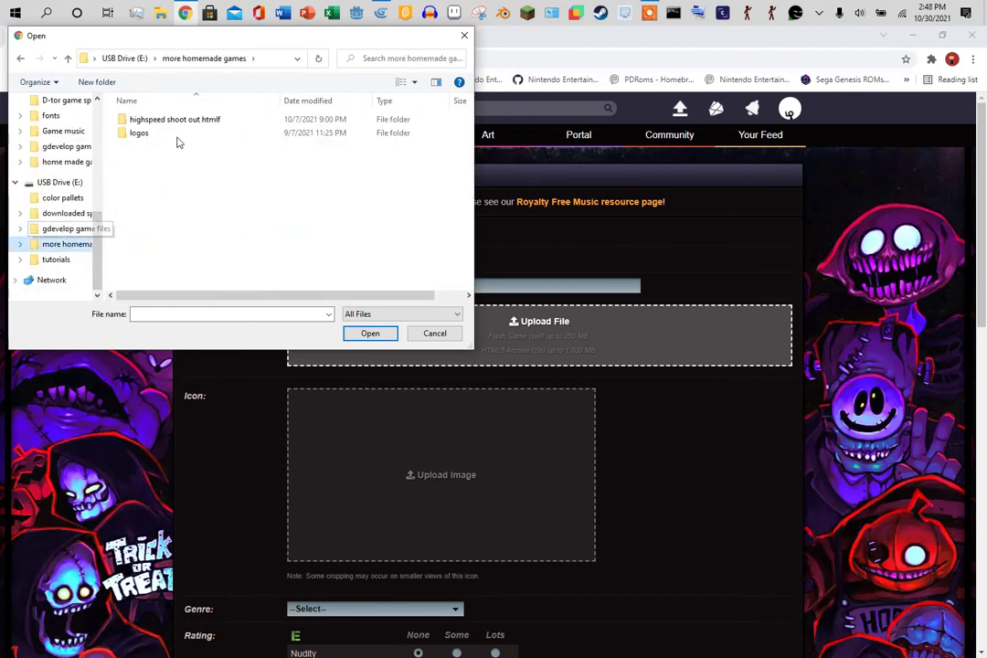
{"action": "double_click", "coordinate": [158, 120]}
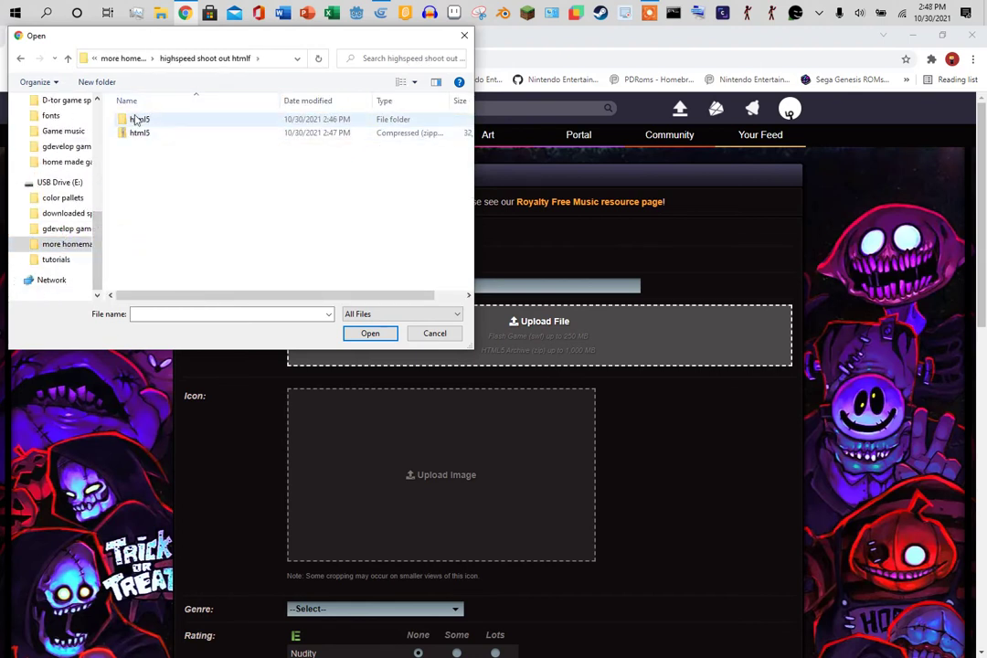
{"action": "left_click", "coordinate": [141, 133]}
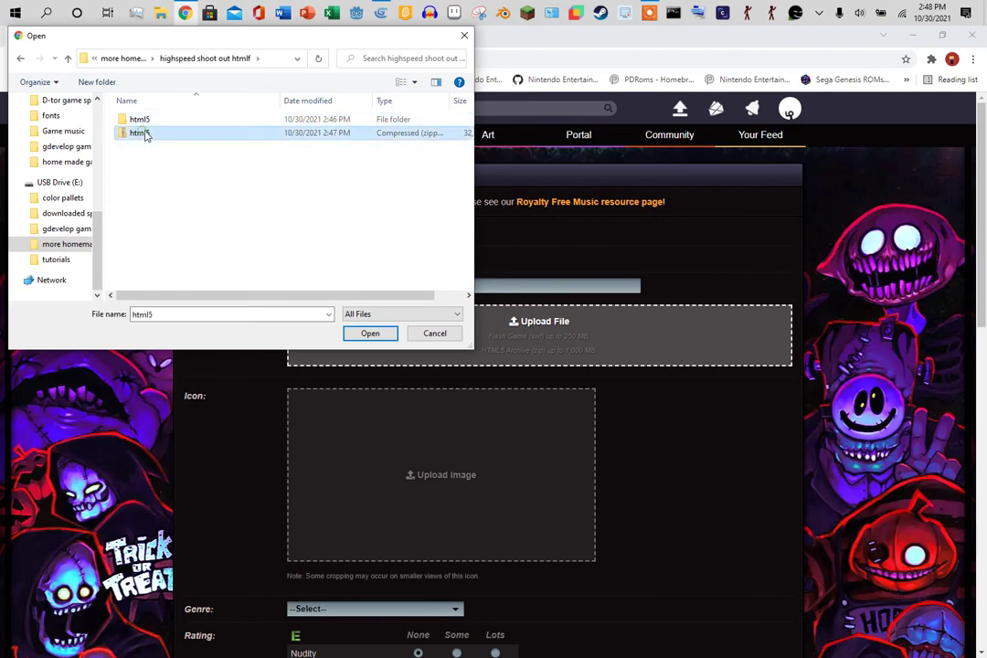
{"action": "left_click", "coordinate": [370, 334]}
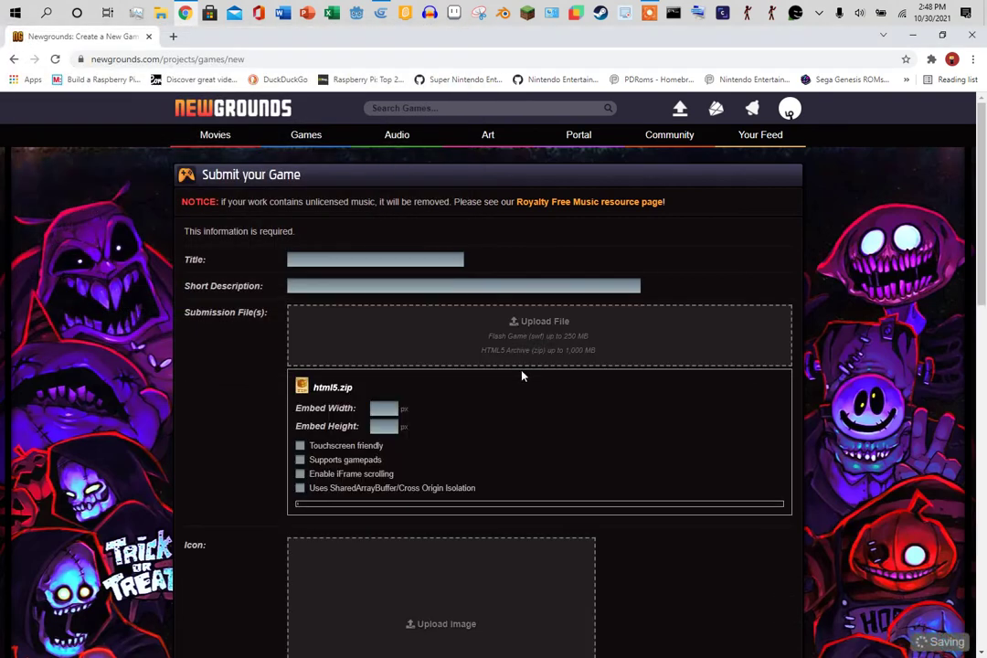
Set the embed width to 800 and height to 600 pixels.
{"action": "left_click", "coordinate": [387, 409]}
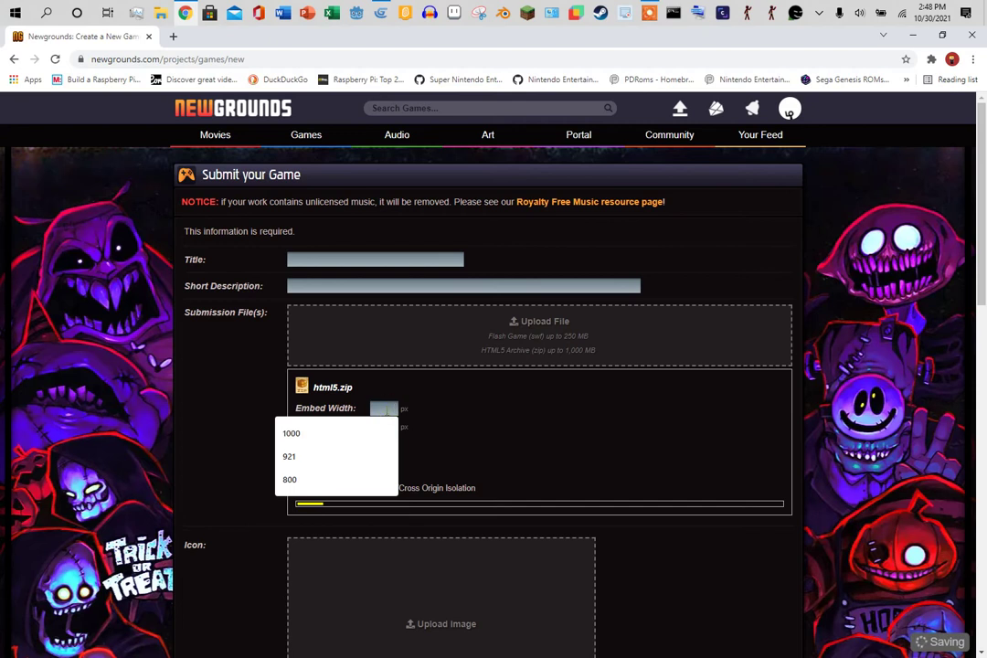
{"action": "type", "text": "800"}
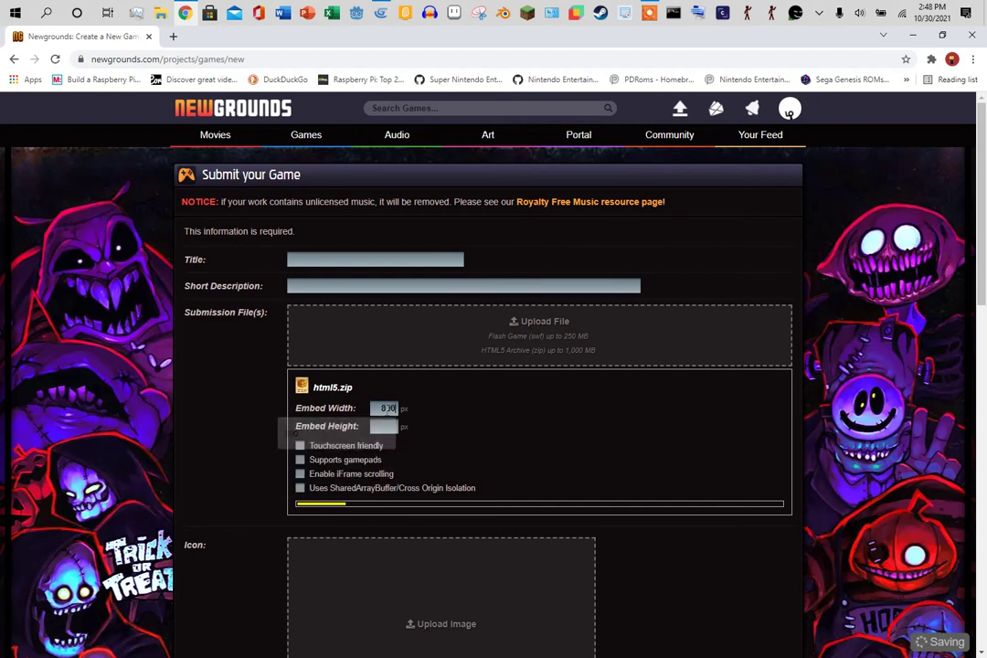
{"action": "left_click", "coordinate": [386, 426]}
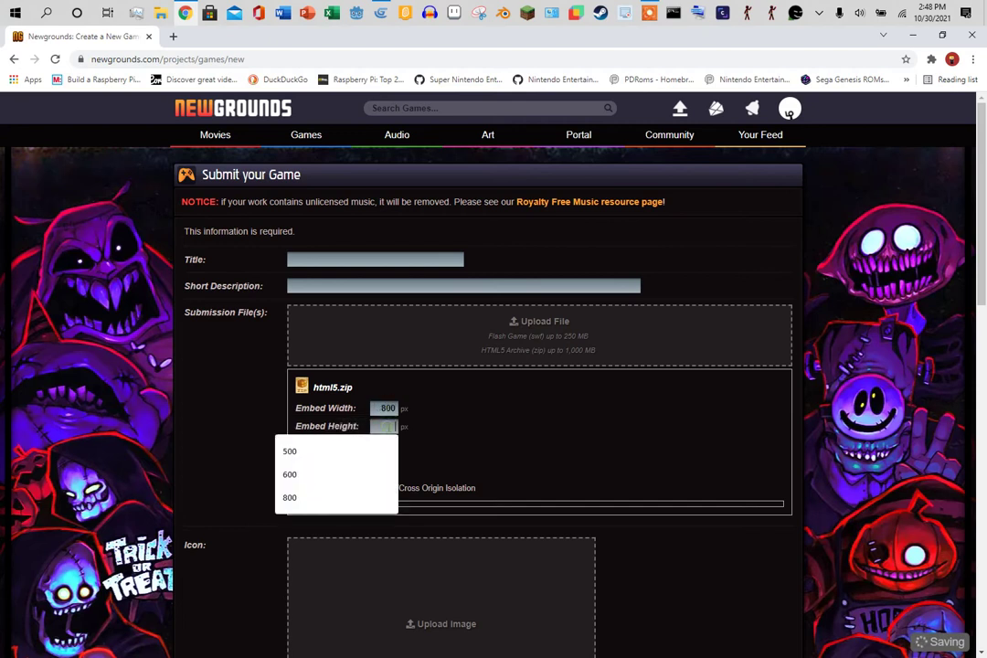
{"action": "type", "text": "600"}
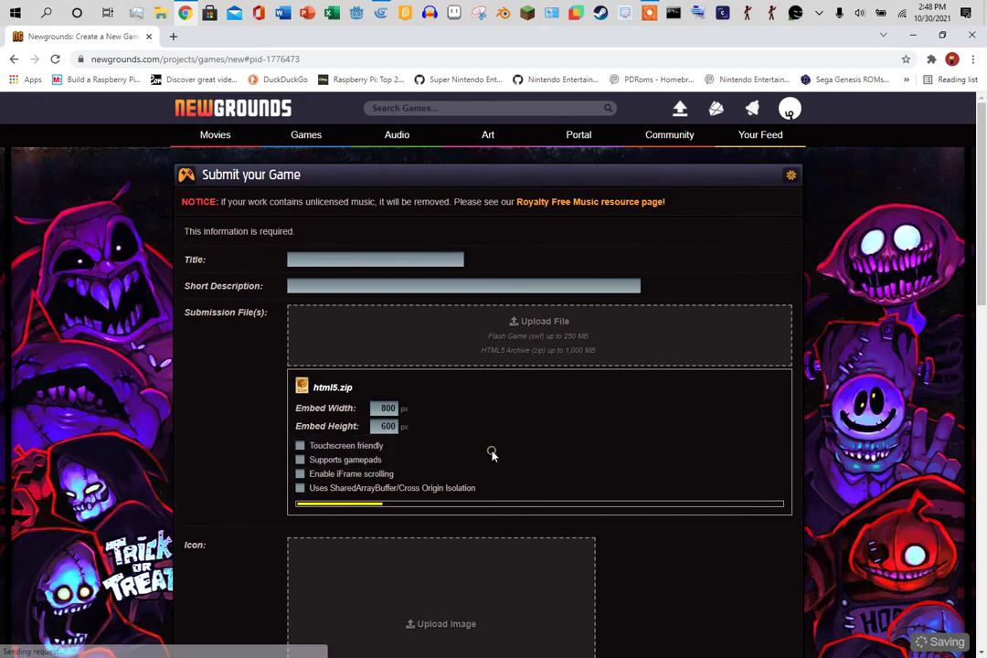
{"action": "scroll", "coordinate": [570, 469], "scroll_direction": "down", "scroll_amount": 4}
{"action": "scroll", "coordinate": [569, 469], "scroll_direction": "up", "scroll_amount": 4}
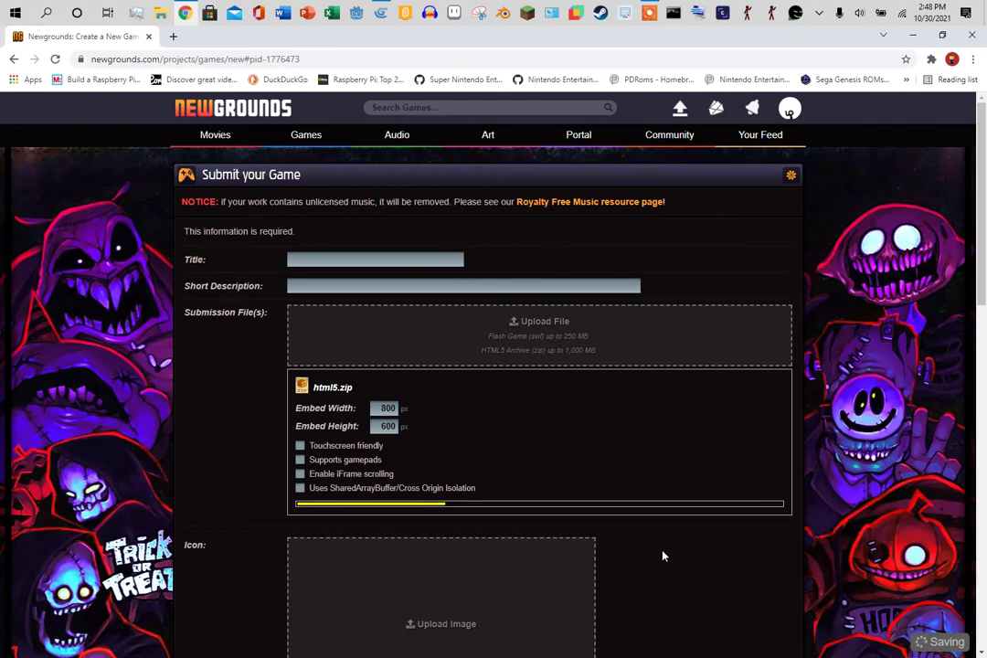
Bring up the icon image picker, then cancel it without choosing a file.
{"action": "left_click", "coordinate": [441, 604]}
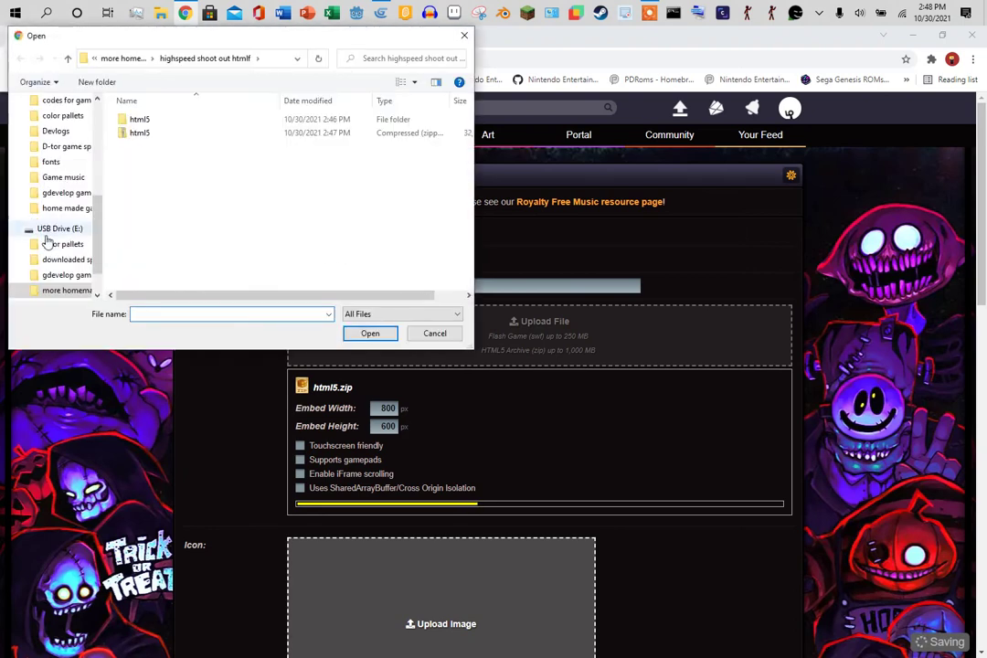
{"action": "scroll", "coordinate": [87, 182], "scroll_direction": "up", "scroll_amount": 5}
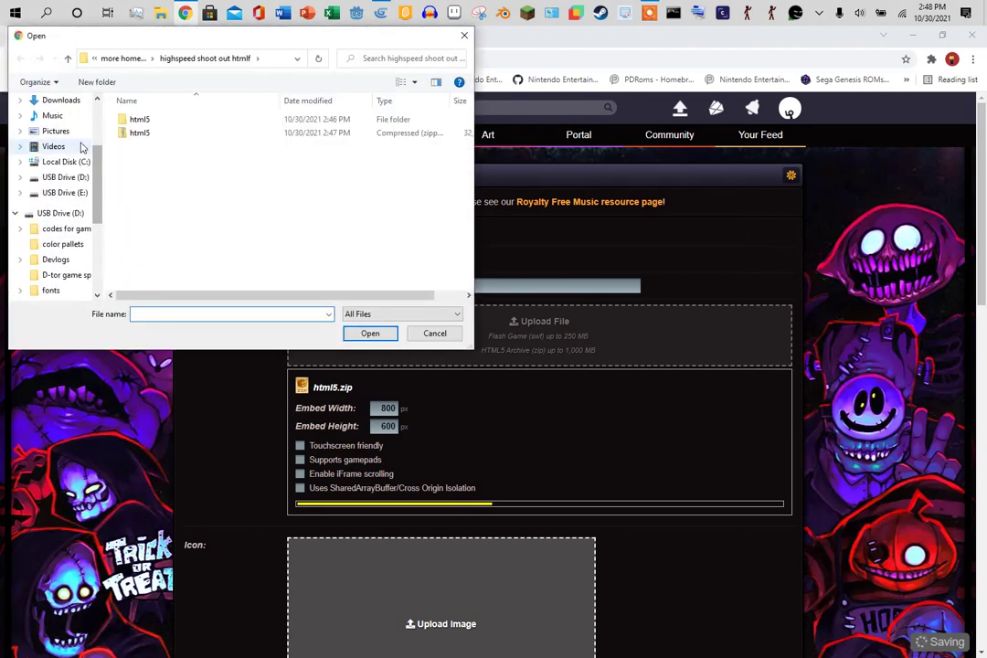
{"action": "left_click", "coordinate": [464, 34]}
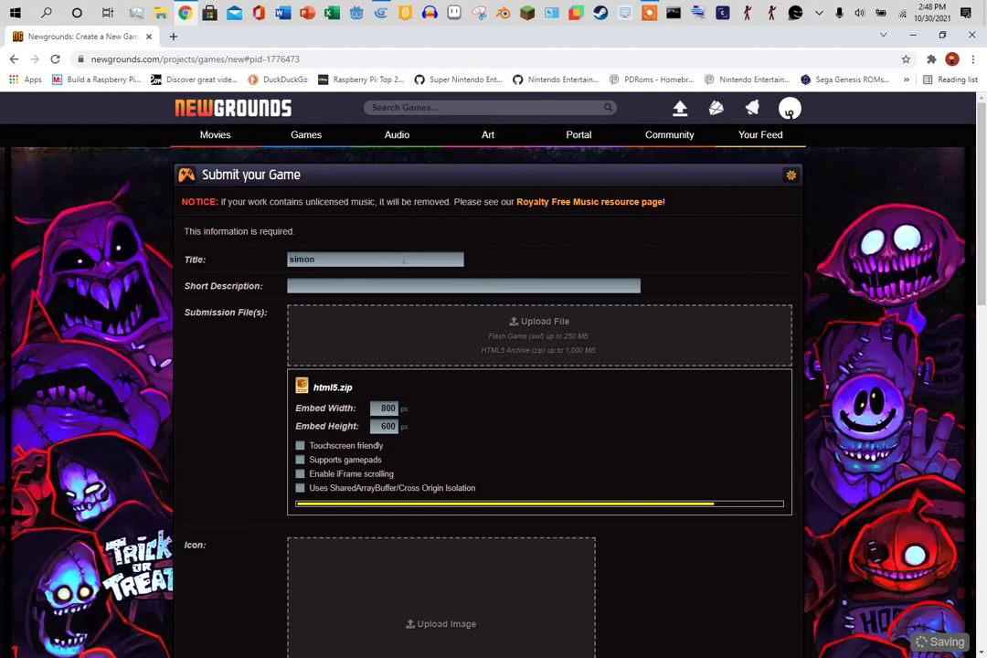
Begin the short description with 'a simo' and scroll through the submission form.
{"action": "left_click", "coordinate": [560, 287]}
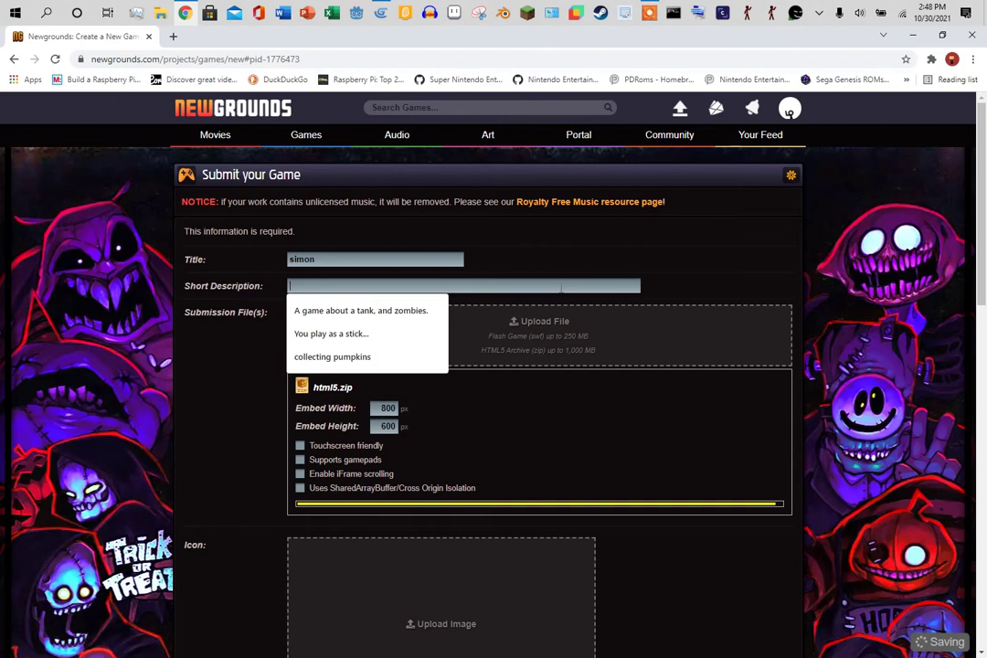
{"action": "type", "text": "a simon game"}
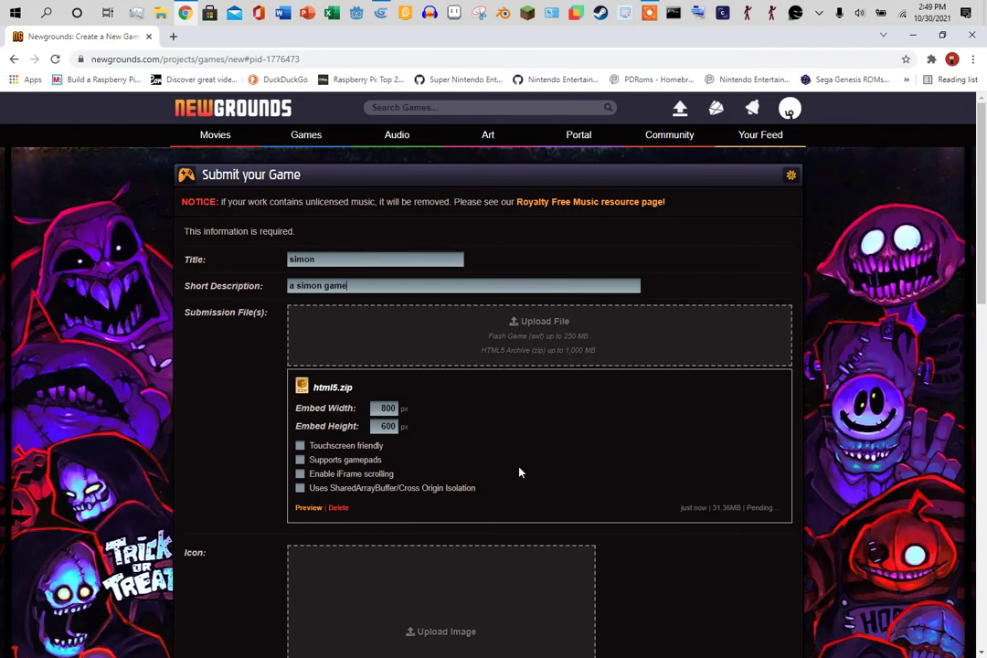
{"action": "scroll", "coordinate": [520, 470], "scroll_direction": "down", "scroll_amount": 3}
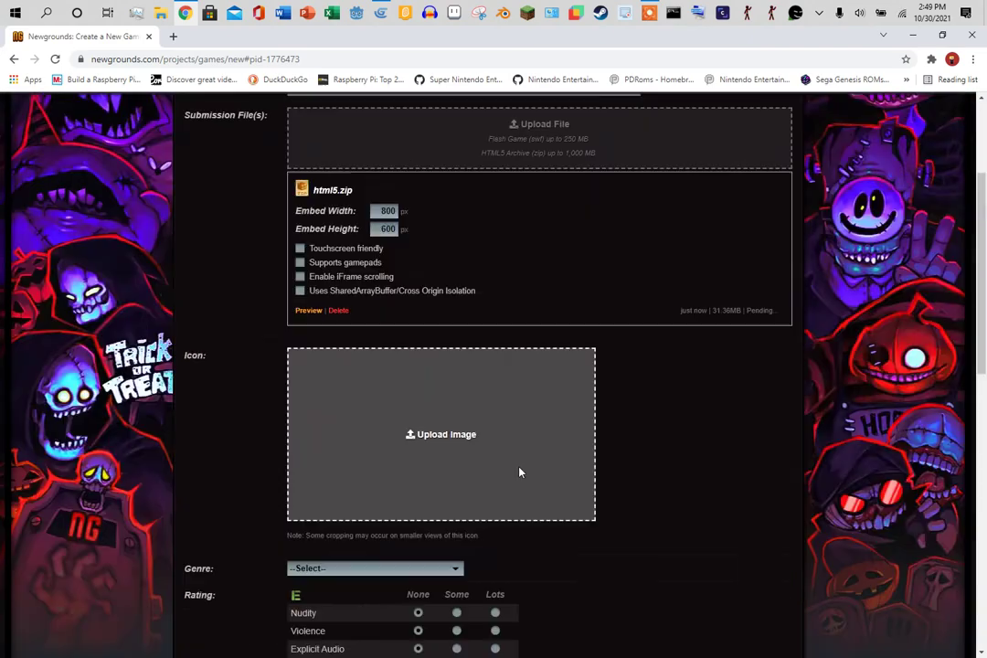
{"action": "scroll", "coordinate": [484, 373], "scroll_direction": "up", "scroll_amount": 3}
{"action": "scroll", "coordinate": [527, 522], "scroll_direction": "down", "scroll_amount": 15}
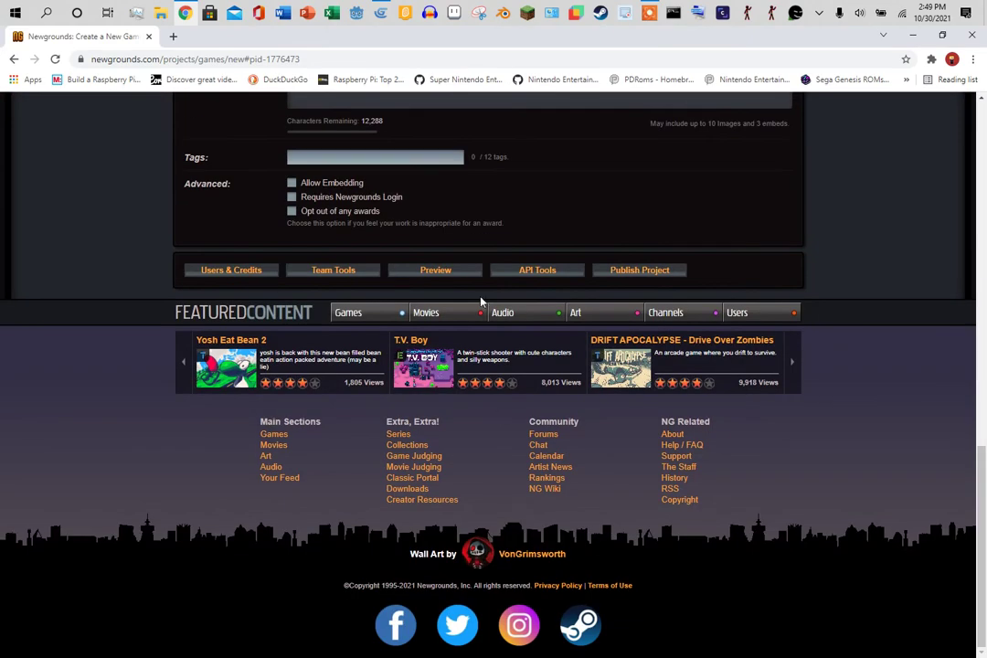
{"action": "scroll", "coordinate": [637, 312], "scroll_direction": "up", "scroll_amount": 5}
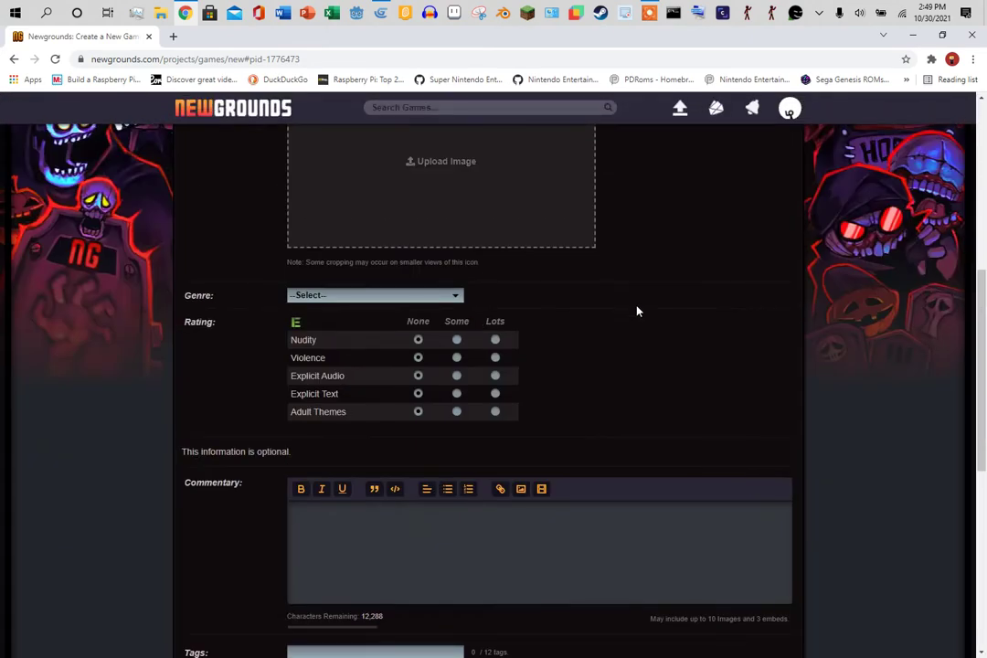
Choose Adventure - Other from the Genre list and place the cursor in the Commentary box.
{"action": "left_click", "coordinate": [348, 295]}
{"action": "scroll", "coordinate": [379, 475], "scroll_direction": "down", "scroll_amount": 2}
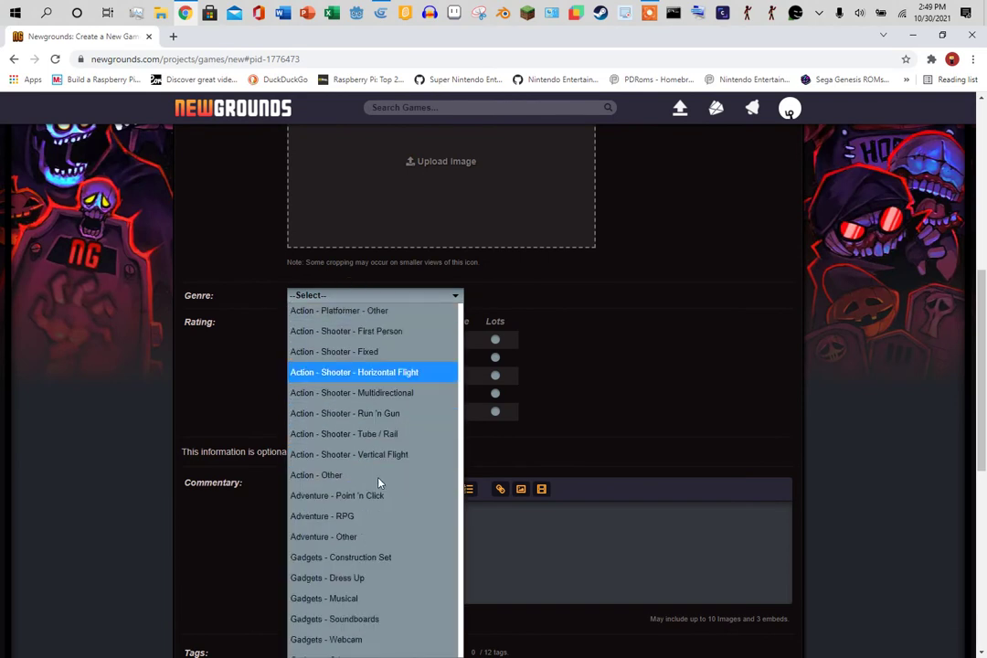
{"action": "scroll", "coordinate": [379, 483], "scroll_direction": "down", "scroll_amount": 9}
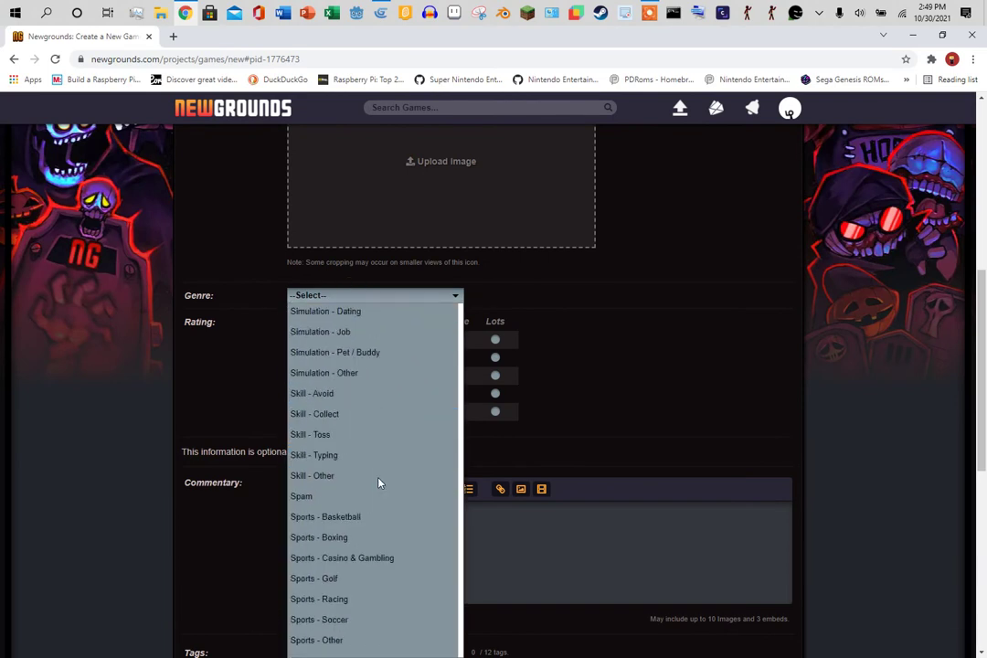
{"action": "left_click", "coordinate": [631, 477]}
{"action": "scroll", "coordinate": [985, 403], "scroll_direction": "down", "scroll_amount": 2}
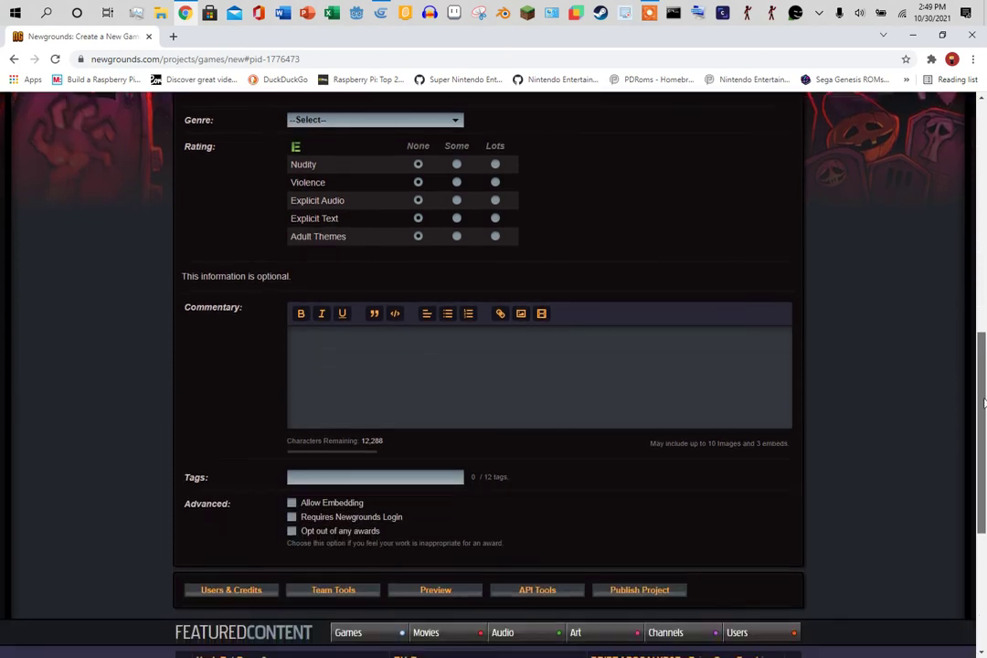
{"action": "left_click", "coordinate": [452, 134]}
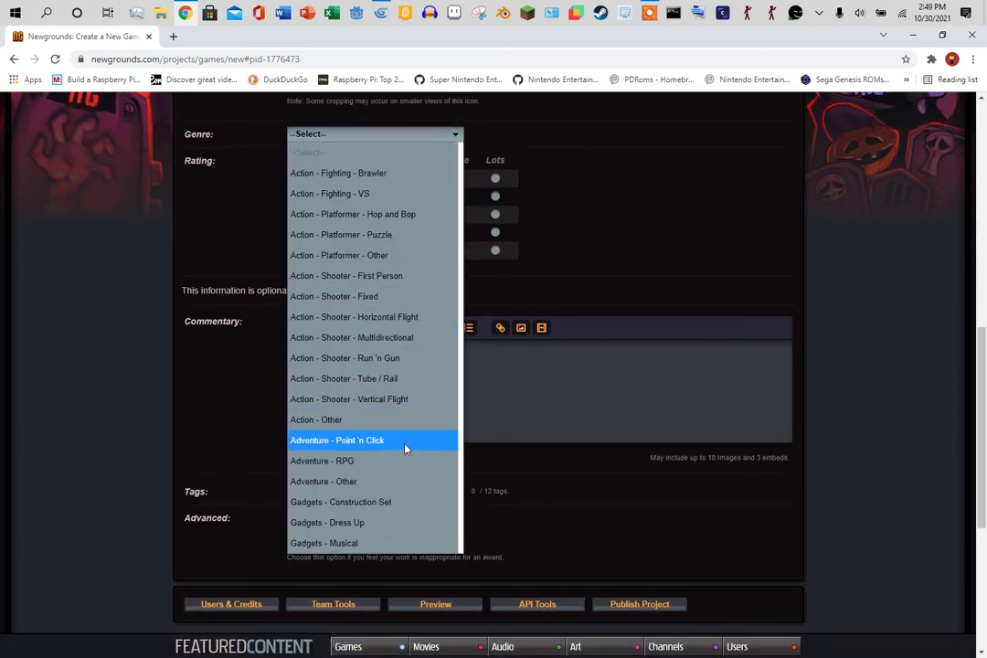
{"action": "left_click", "coordinate": [410, 481]}
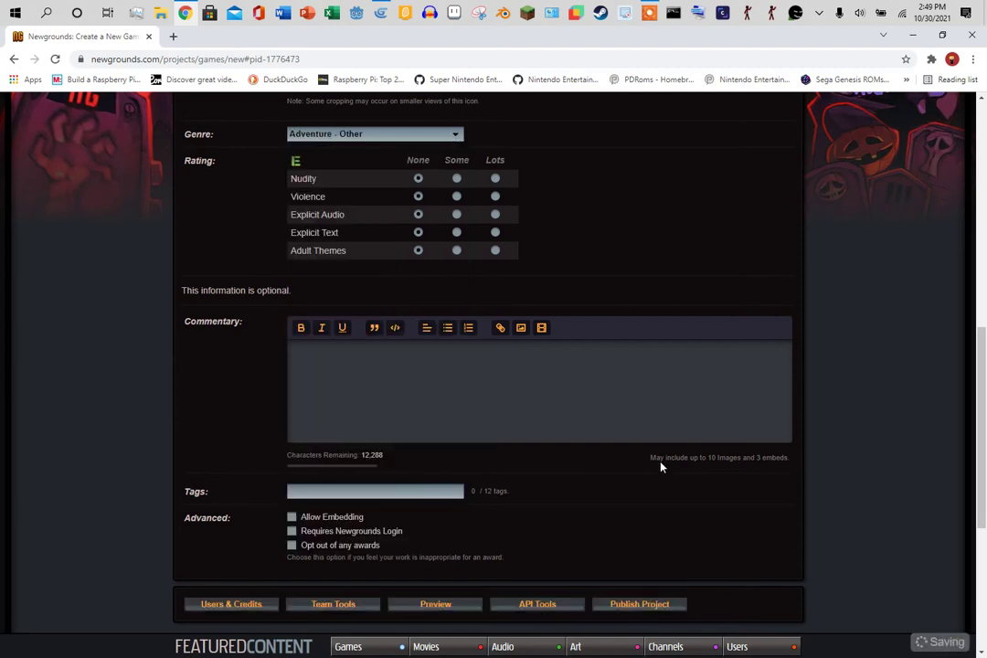
{"action": "left_click", "coordinate": [416, 386]}
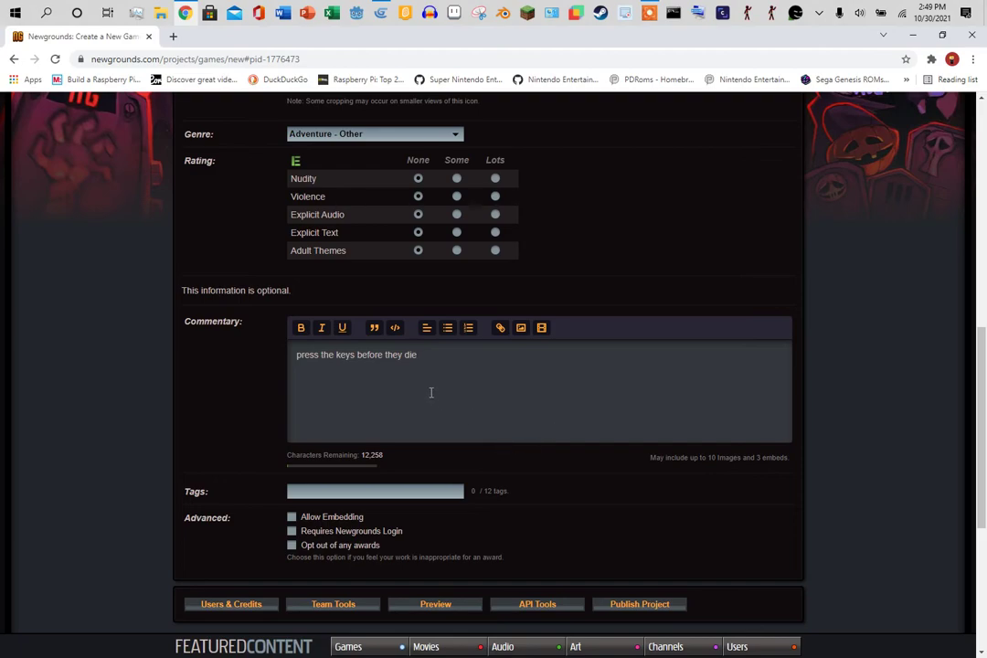
Review the form with the 'press the keys before they die' commentary, then return to GDevelop.
{"action": "scroll", "coordinate": [430, 392], "scroll_direction": "down", "scroll_amount": 4}
{"action": "scroll", "coordinate": [604, 320], "scroll_direction": "up", "scroll_amount": 7}
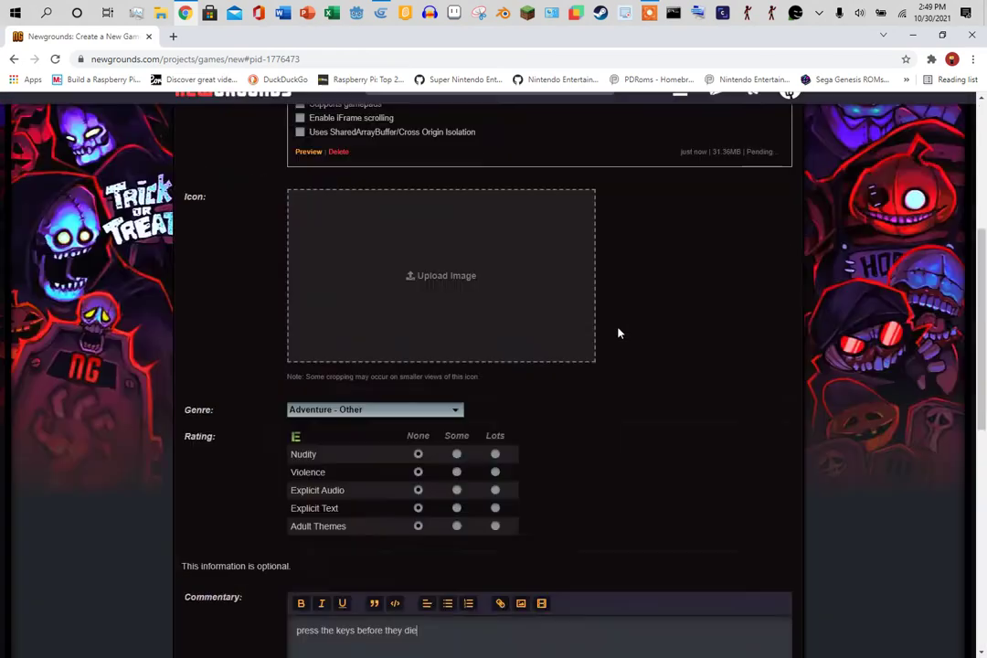
{"action": "scroll", "coordinate": [618, 334], "scroll_direction": "down", "scroll_amount": 7}
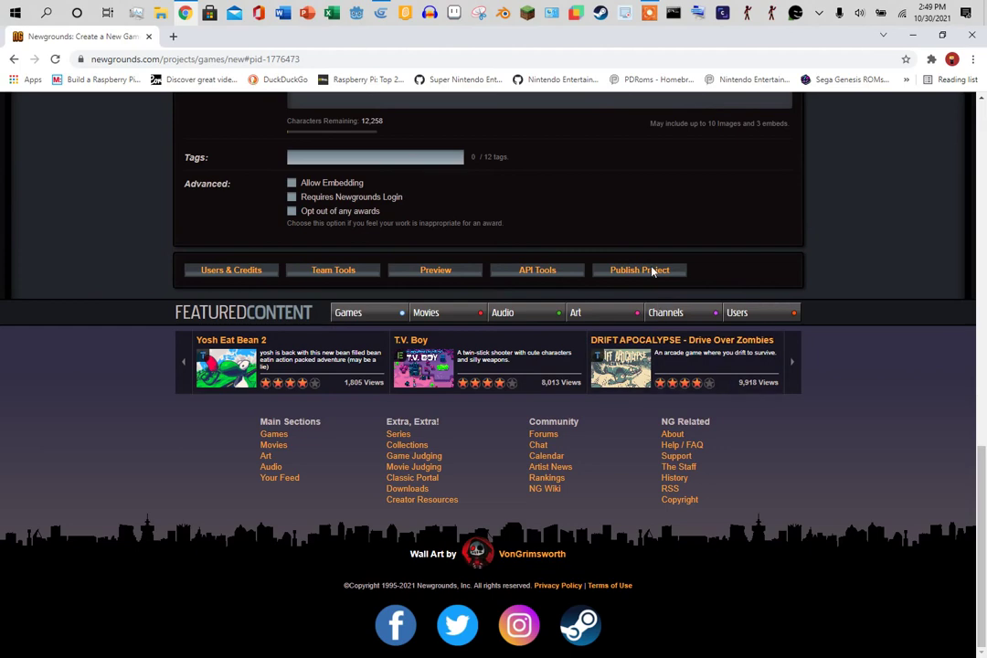
{"action": "scroll", "coordinate": [741, 318], "scroll_direction": "up", "scroll_amount": 6}
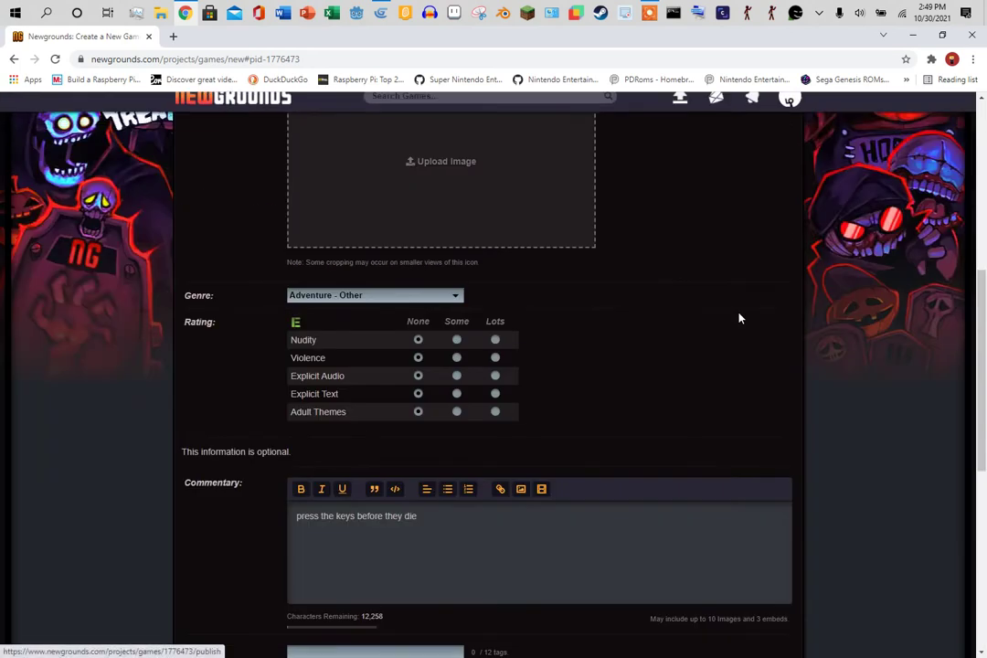
{"action": "scroll", "coordinate": [740, 318], "scroll_direction": "up", "scroll_amount": 5}
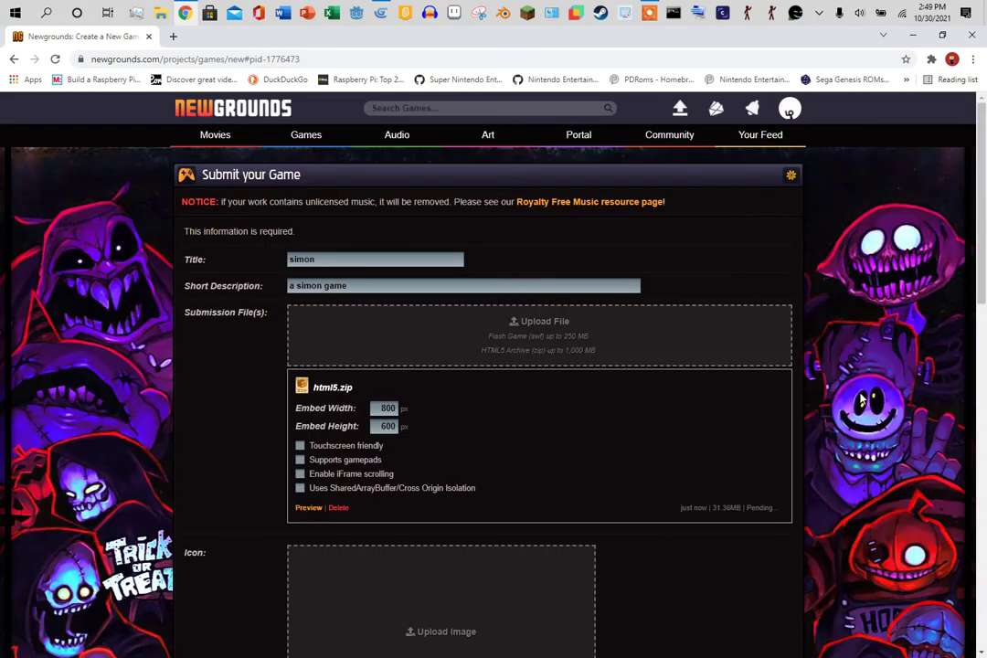
{"action": "scroll", "coordinate": [985, 377], "scroll_direction": "down", "scroll_amount": 4}
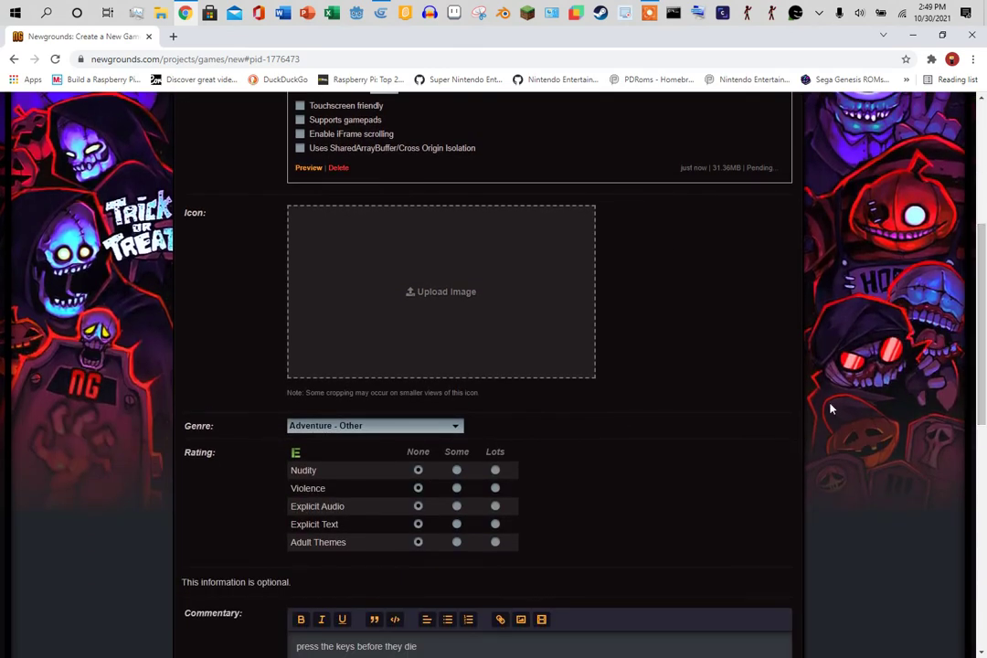
{"action": "left_click", "coordinate": [380, 12]}
Show GDevelop's New scene layout and snip the game stage with Snipping Tool.
{"action": "left_click", "coordinate": [86, 92]}
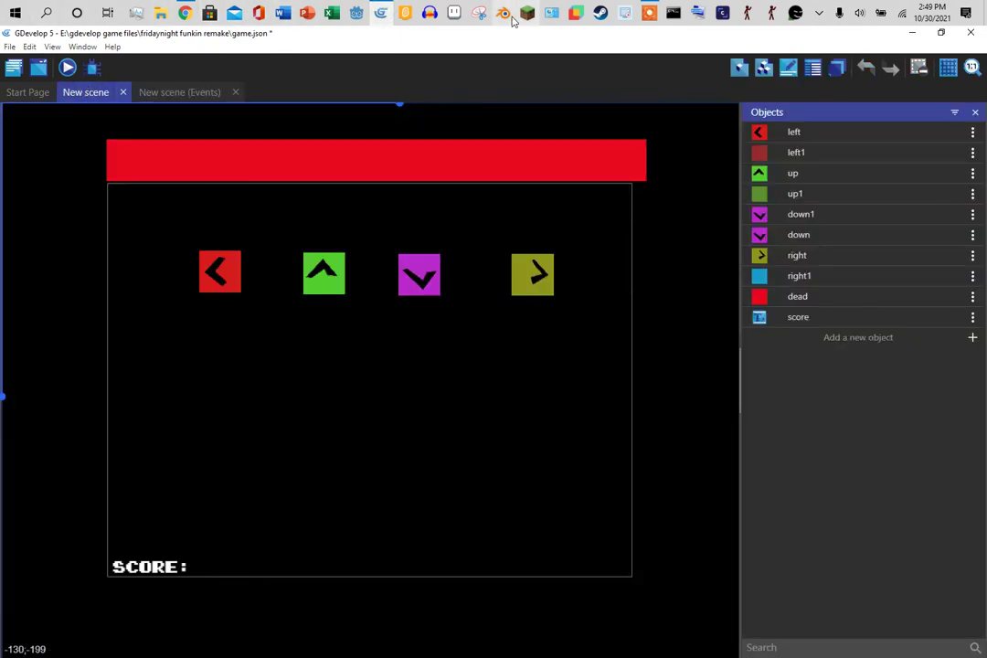
{"action": "left_click", "coordinate": [482, 15]}
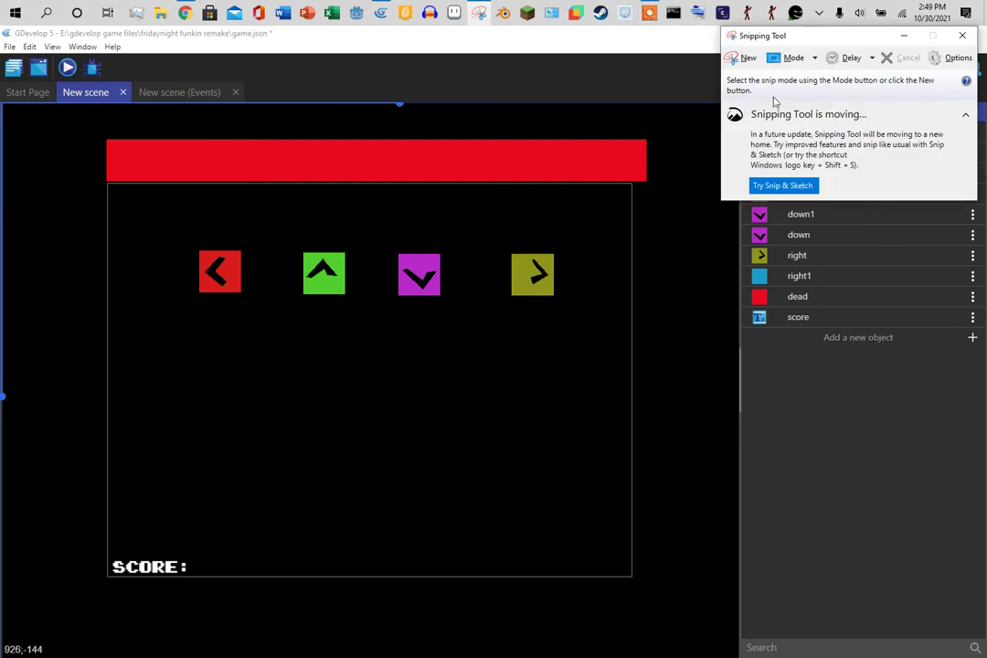
{"action": "left_click", "coordinate": [745, 59]}
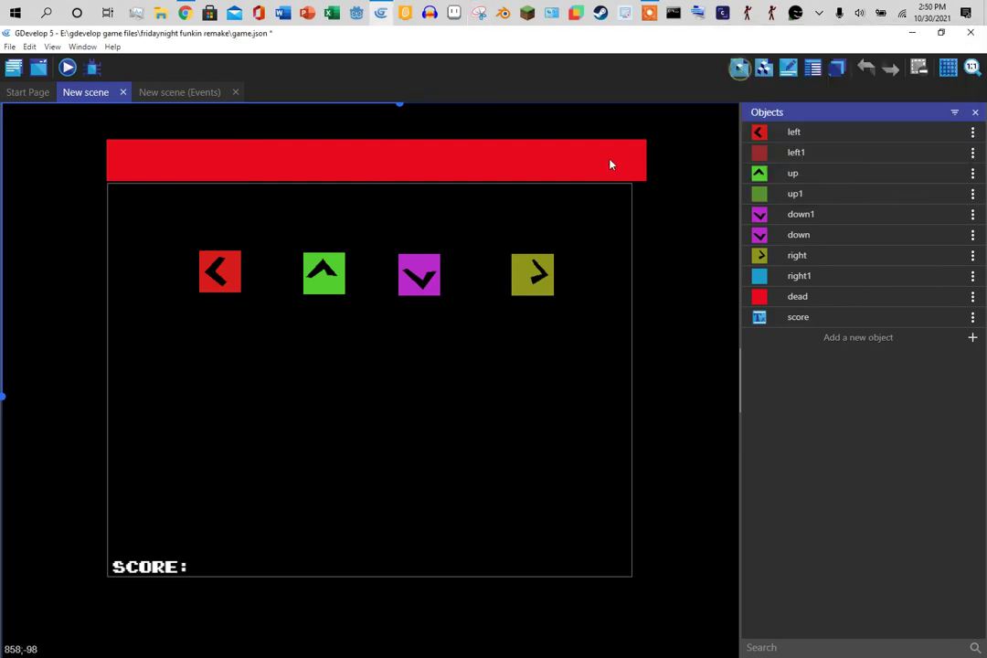
{"action": "left_click_drag", "start_coordinate": [107, 183], "coordinate": [636, 578]}
Save the snip over Capture.PNG in Pictures and go back to Newgrounds.
{"action": "left_click", "coordinate": [77, 87]}
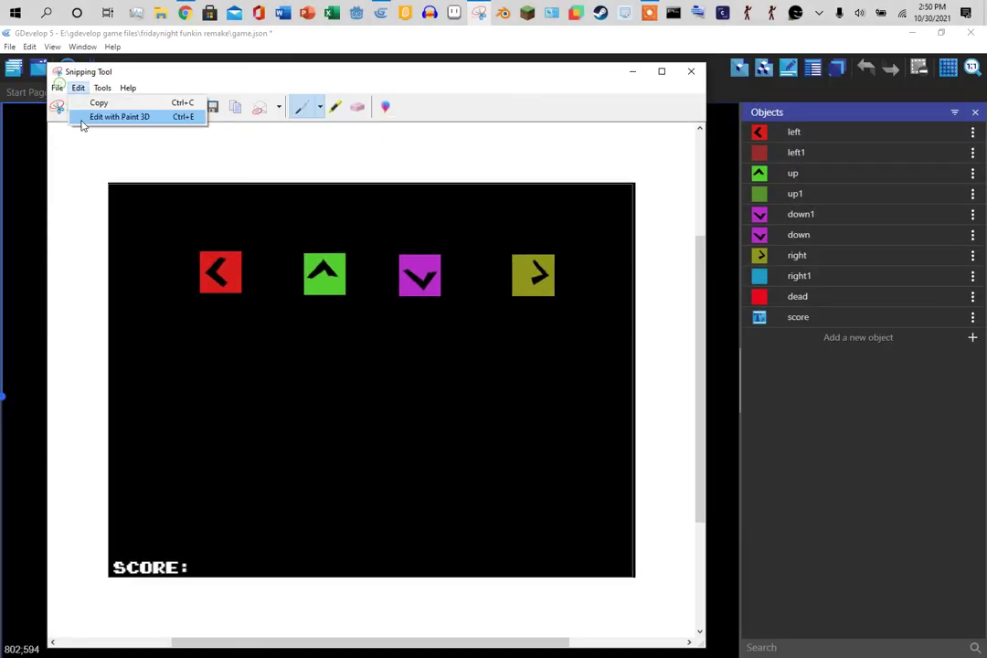
{"action": "mouse_move", "coordinate": [57, 88]}
{"action": "left_click", "coordinate": [70, 121]}
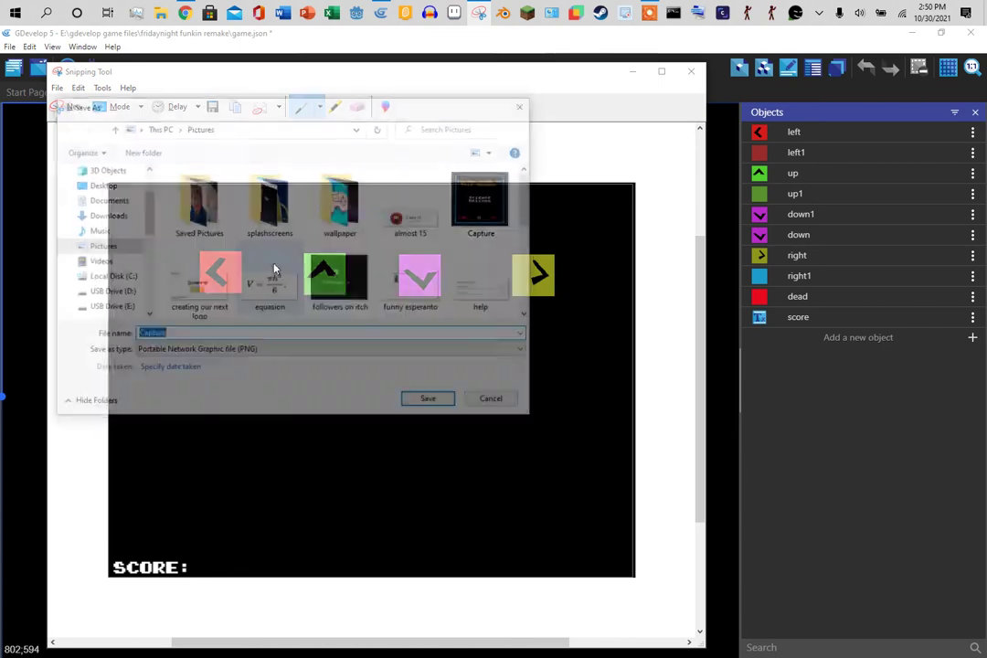
{"action": "left_click", "coordinate": [444, 407]}
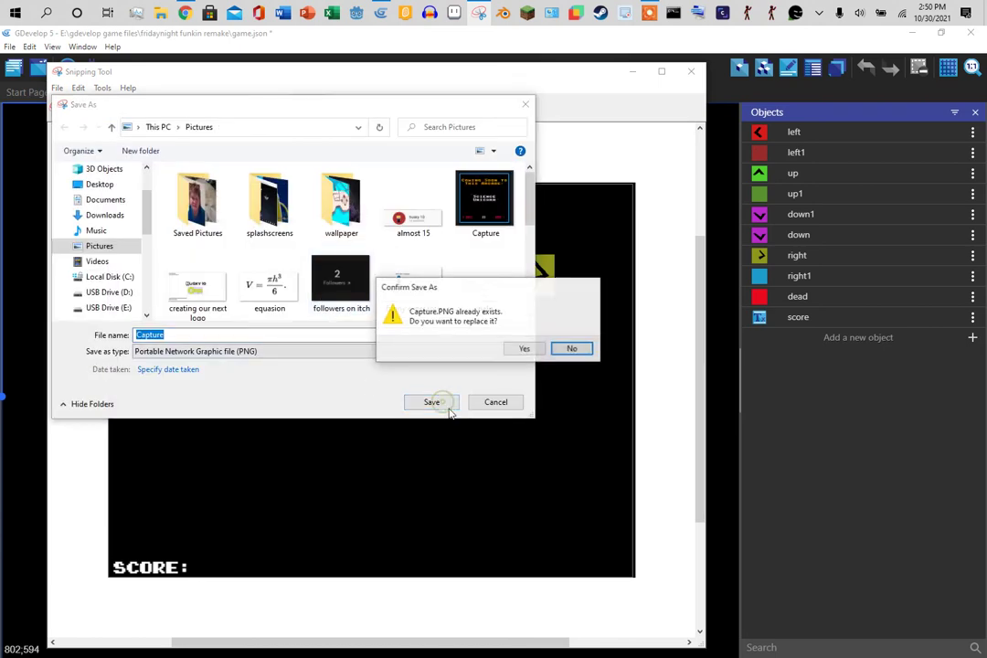
{"action": "left_click", "coordinate": [532, 346]}
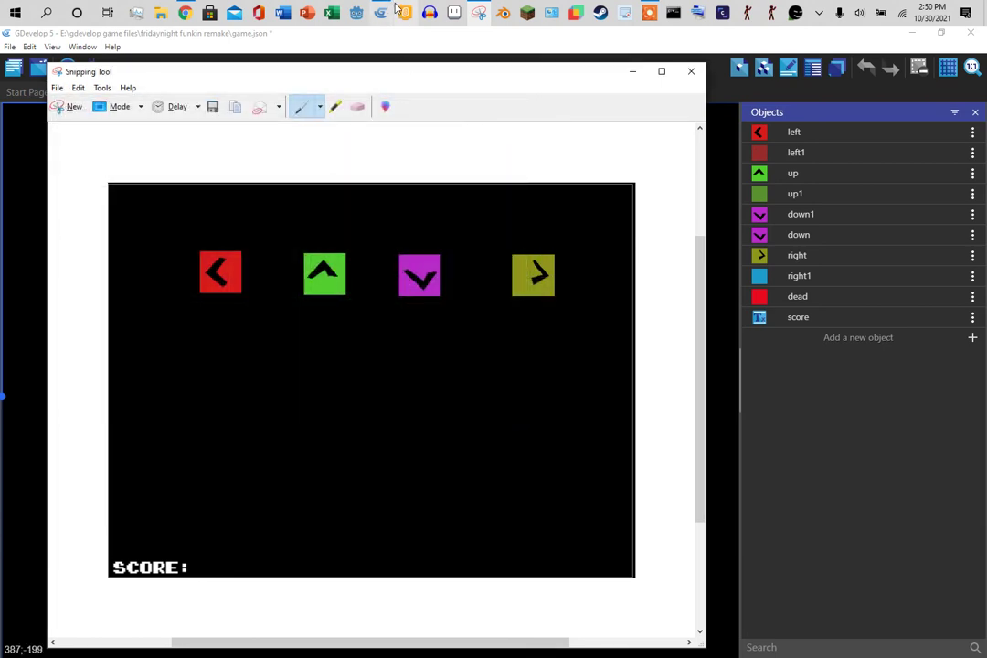
{"action": "left_click", "coordinate": [185, 13]}
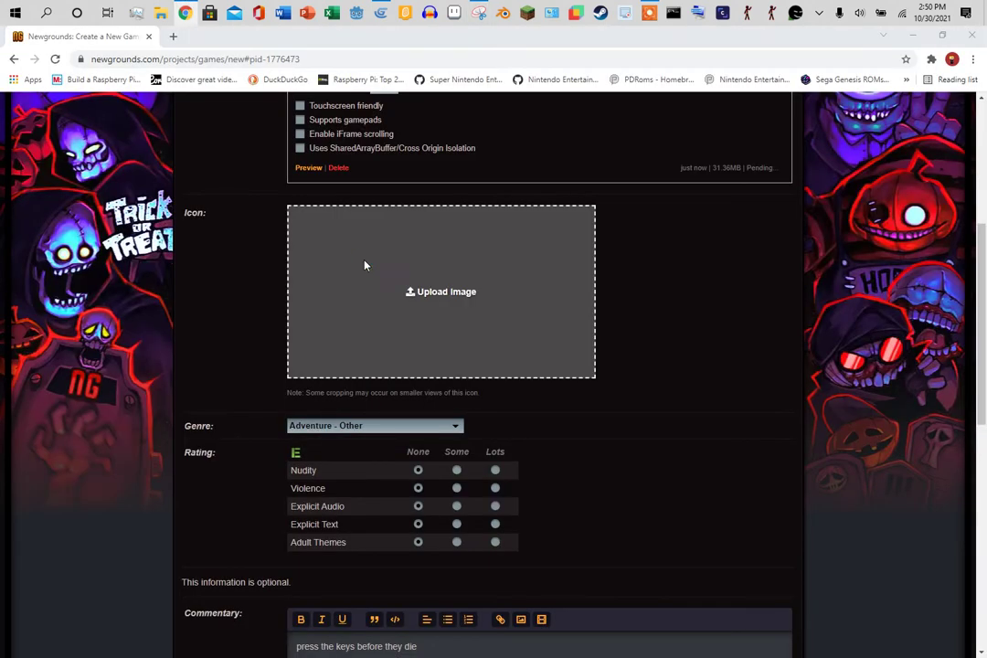
Upload Capture.PNG from Pictures as simon's icon, save the crop, and start publishing.
{"action": "left_click", "coordinate": [365, 265]}
{"action": "scroll", "coordinate": [100, 210], "scroll_direction": "up", "scroll_amount": 4}
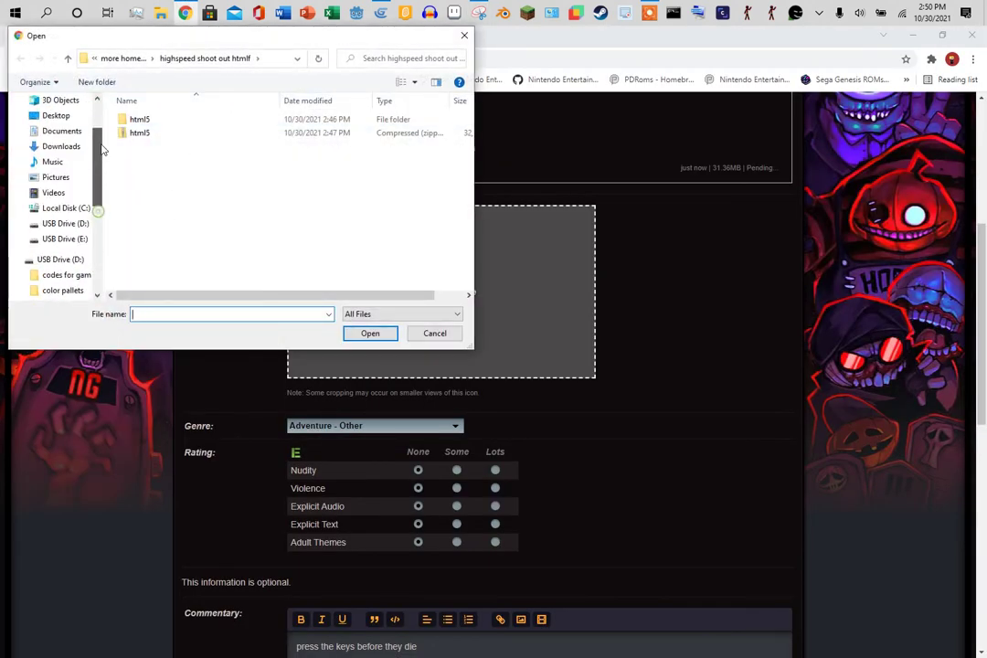
{"action": "left_click", "coordinate": [54, 177]}
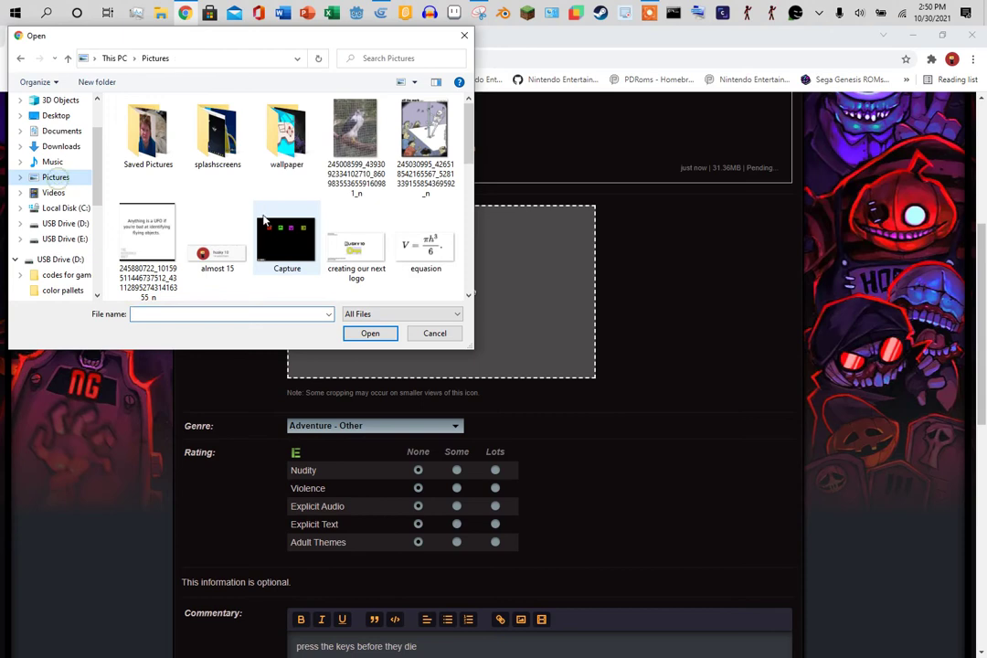
{"action": "left_click", "coordinate": [287, 240]}
{"action": "left_click", "coordinate": [379, 336]}
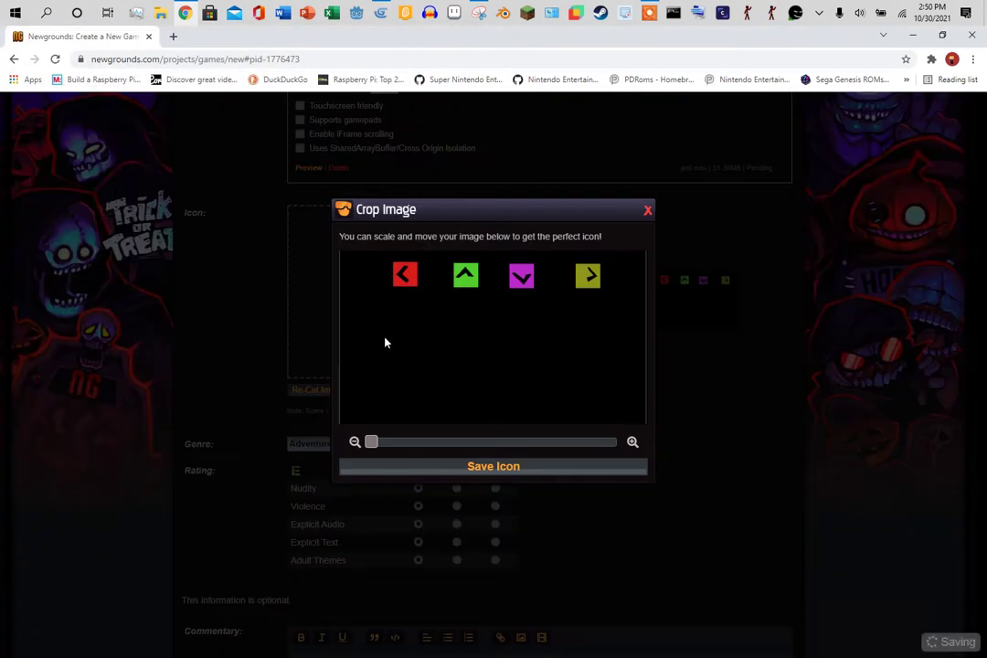
{"action": "left_click", "coordinate": [663, 225]}
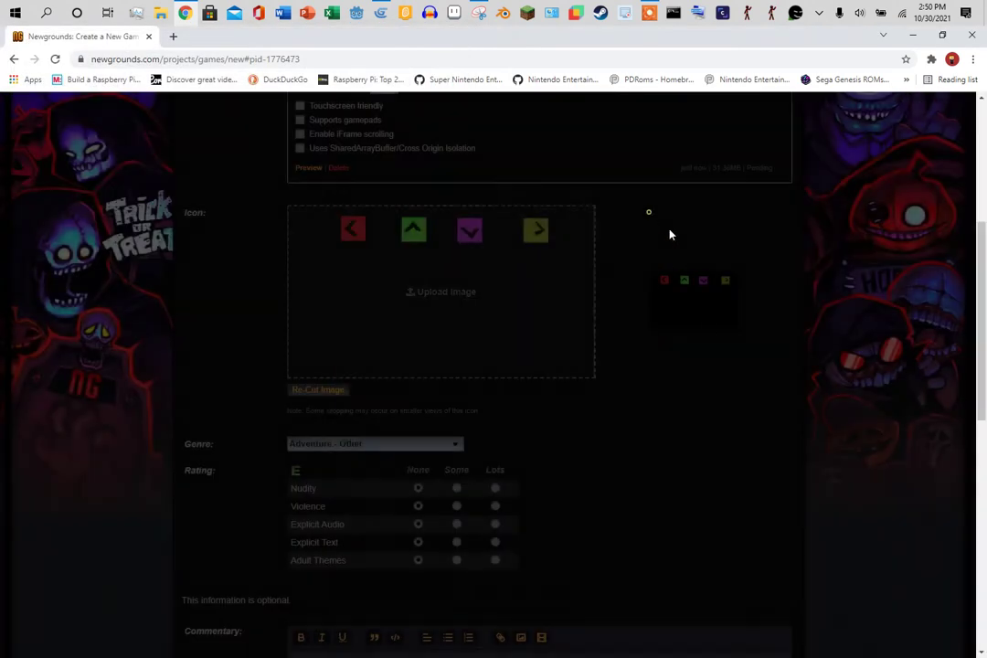
{"action": "left_click_drag", "start_coordinate": [980, 265], "coordinate": [976, 578]}
{"action": "scroll", "coordinate": [973, 579], "scroll_direction": "up", "scroll_amount": 2}
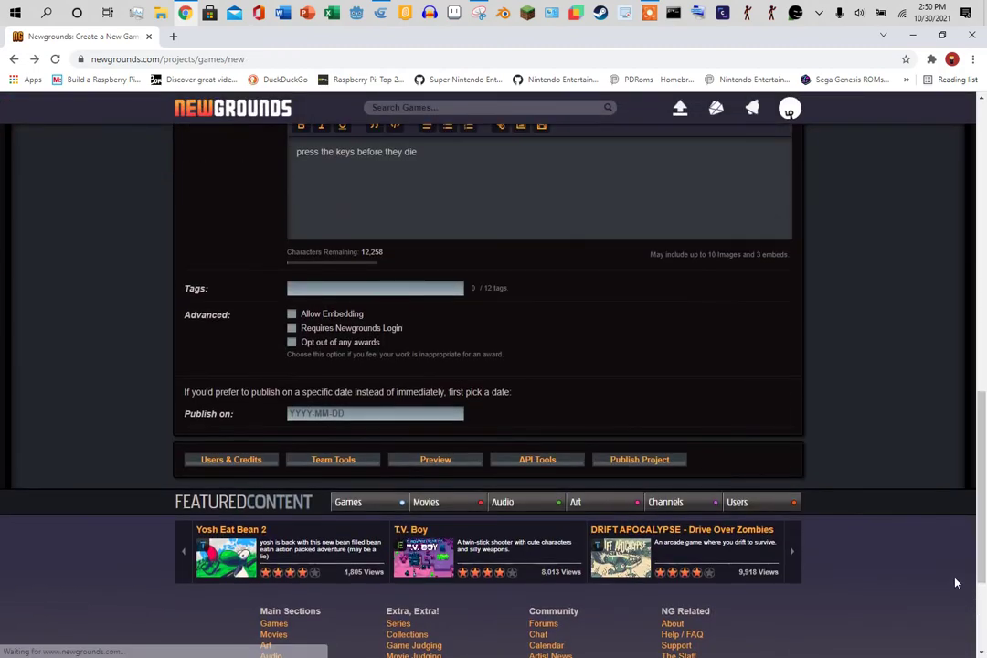
{"action": "left_click", "coordinate": [645, 464]}
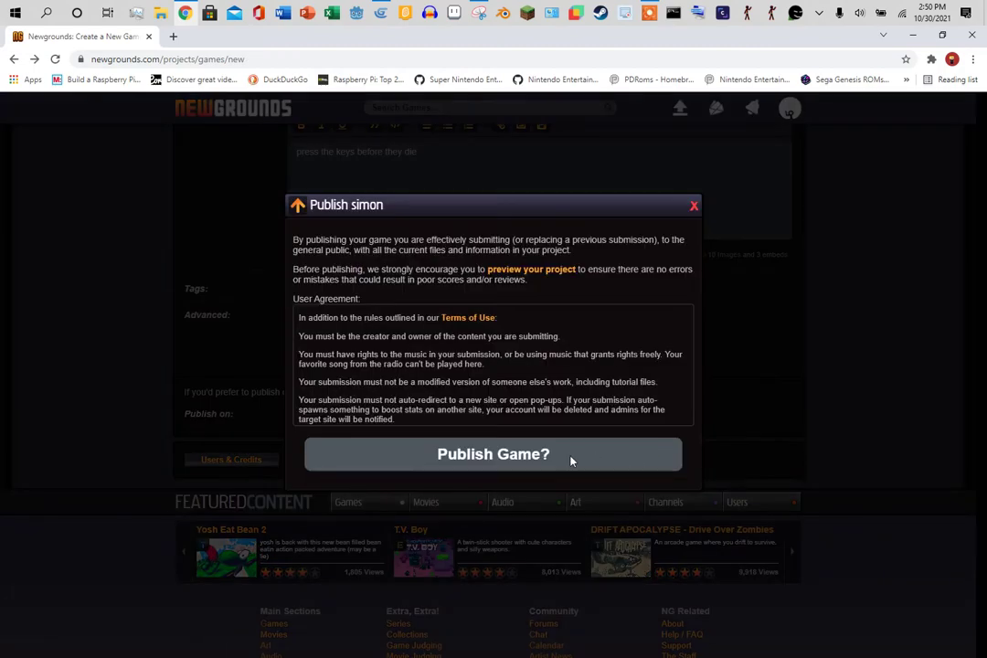
Confirm Publish Game in the Publish simon dialog.
{"action": "left_click", "coordinate": [510, 457]}
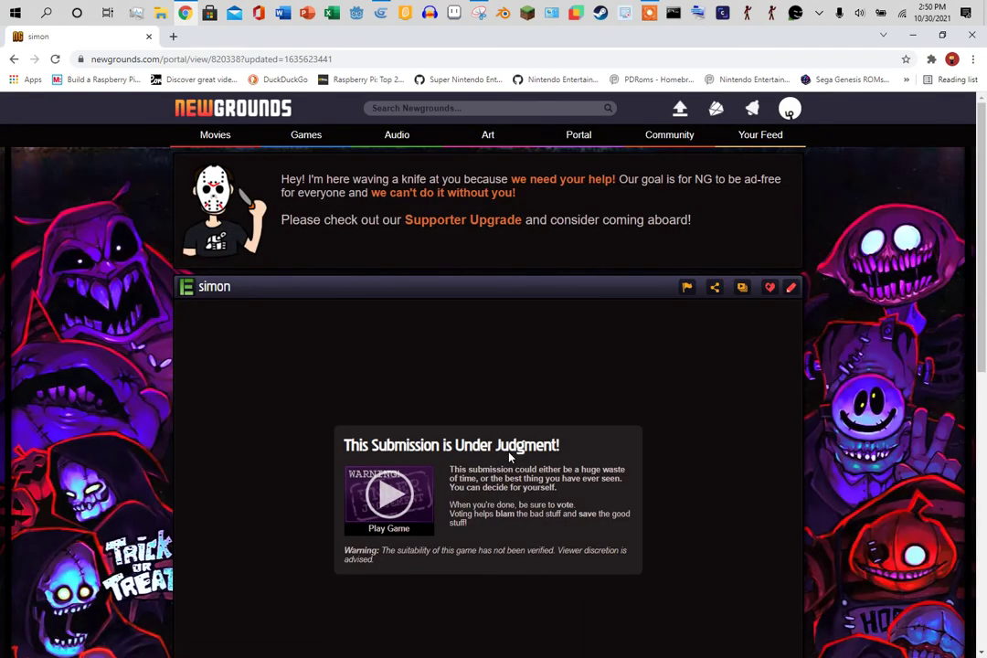
Play simon on Newgrounds until losing, reload and play again, then switch to GDevelop.
{"action": "scroll", "coordinate": [965, 357], "scroll_direction": "down", "scroll_amount": 2}
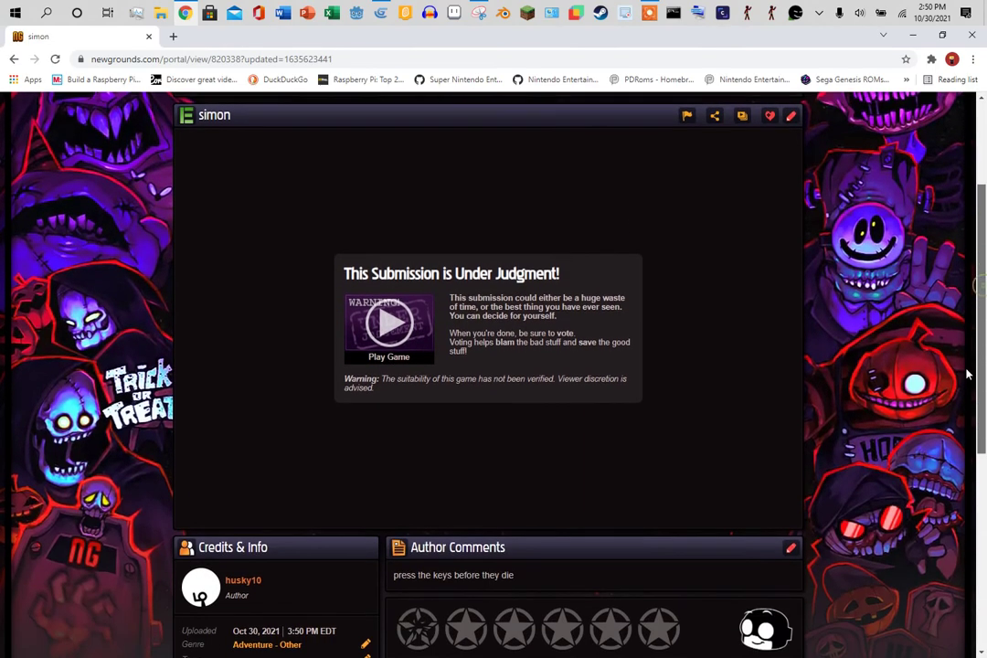
{"action": "left_click", "coordinate": [384, 348]}
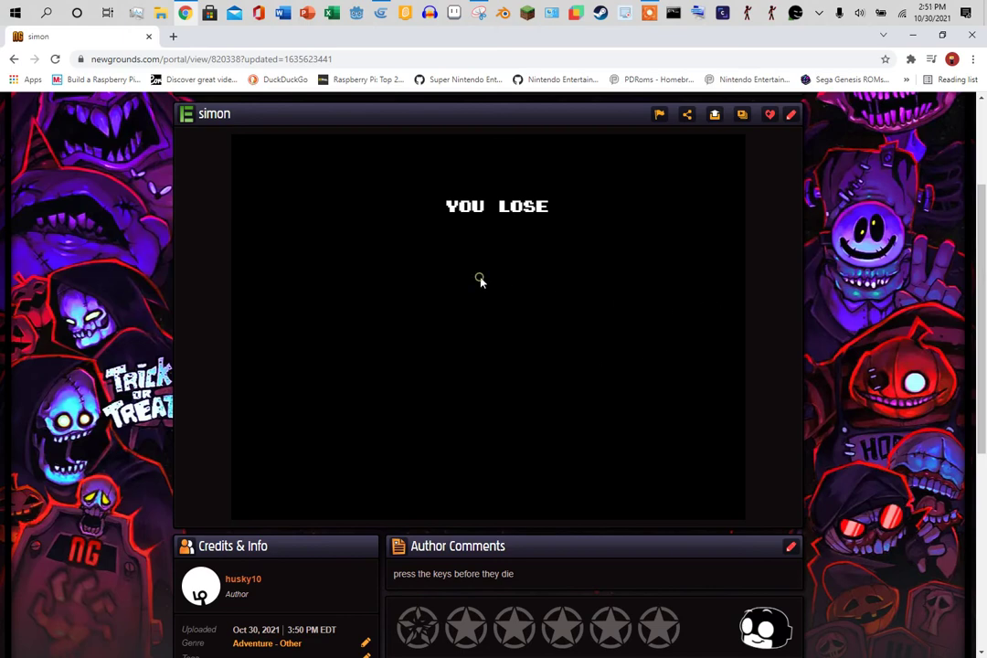
{"action": "scroll", "coordinate": [480, 281], "scroll_direction": "up", "scroll_amount": 2}
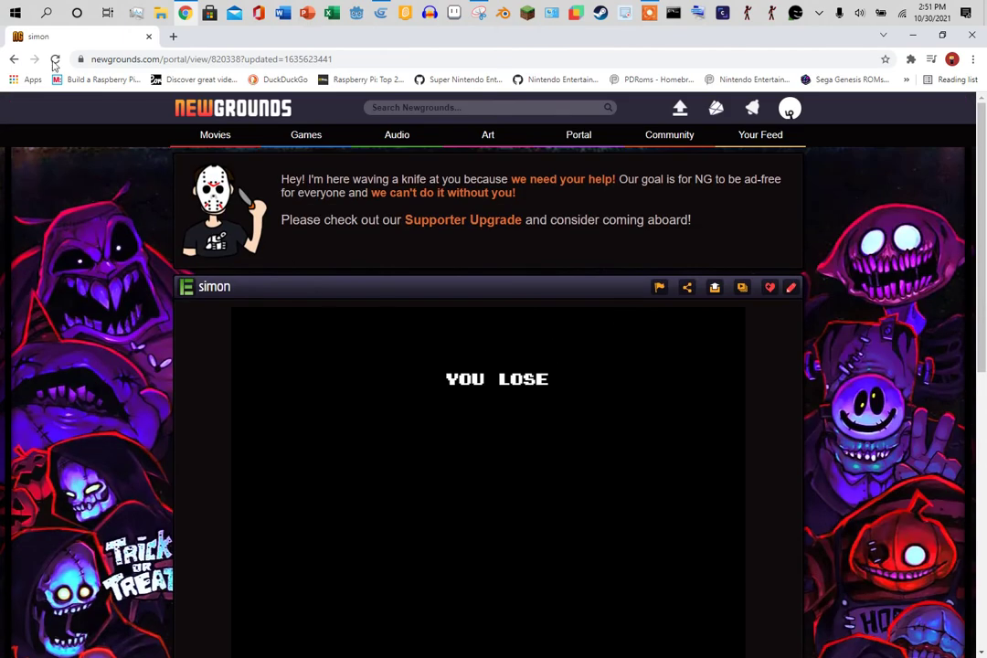
{"action": "left_click", "coordinate": [55, 60]}
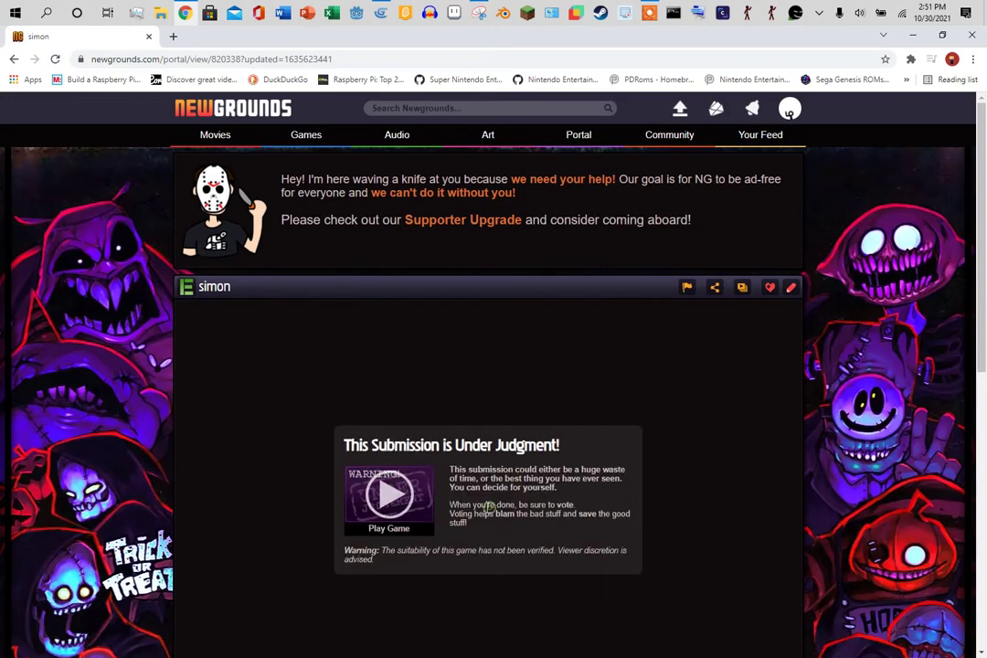
{"action": "left_click", "coordinate": [385, 498]}
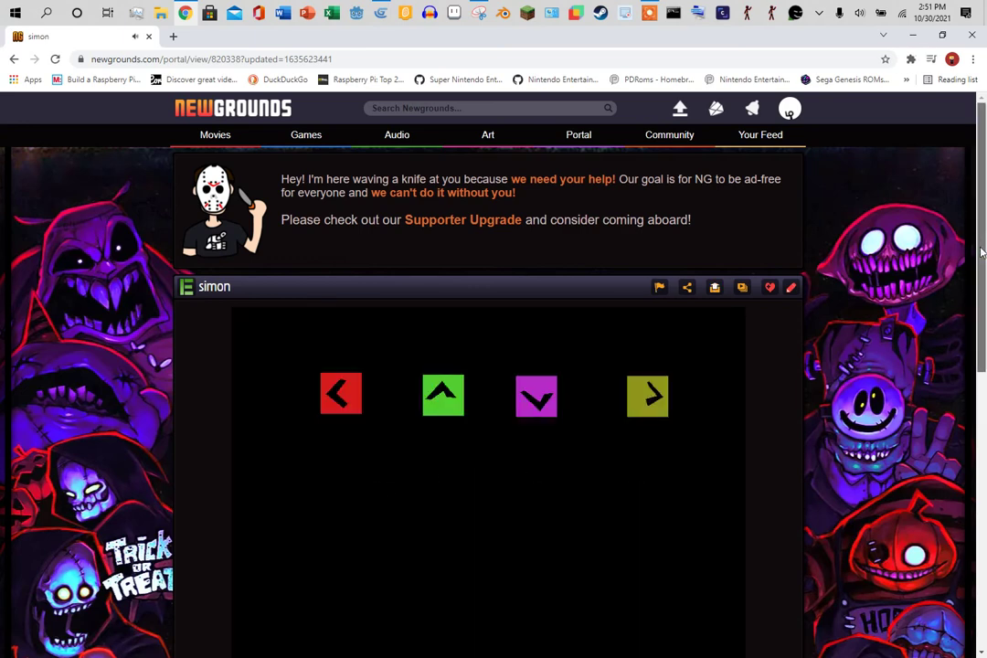
{"action": "left_click_drag", "start_coordinate": [982, 253], "coordinate": [982, 302]}
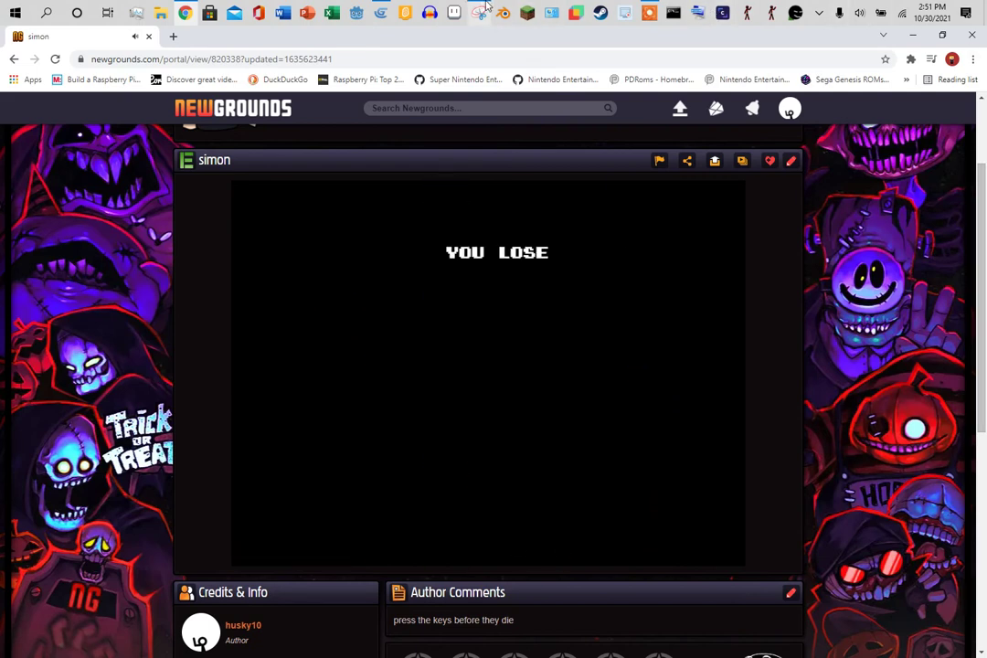
{"action": "left_click", "coordinate": [380, 13]}
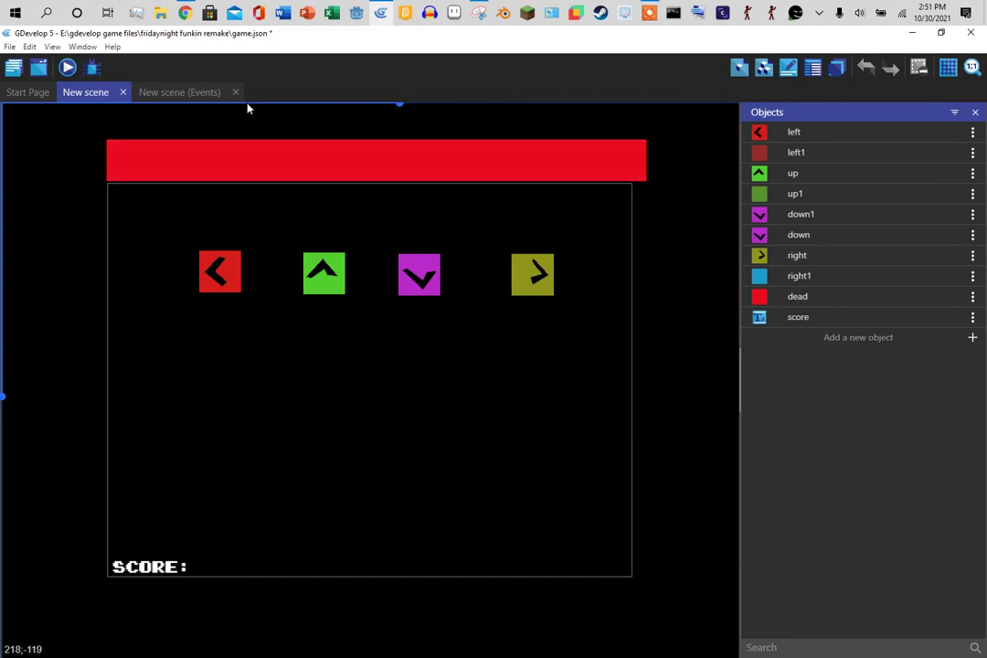
From the New scene events, preview the game and hit blocks with W, A and D for 2 points.
{"action": "left_click", "coordinate": [181, 92]}
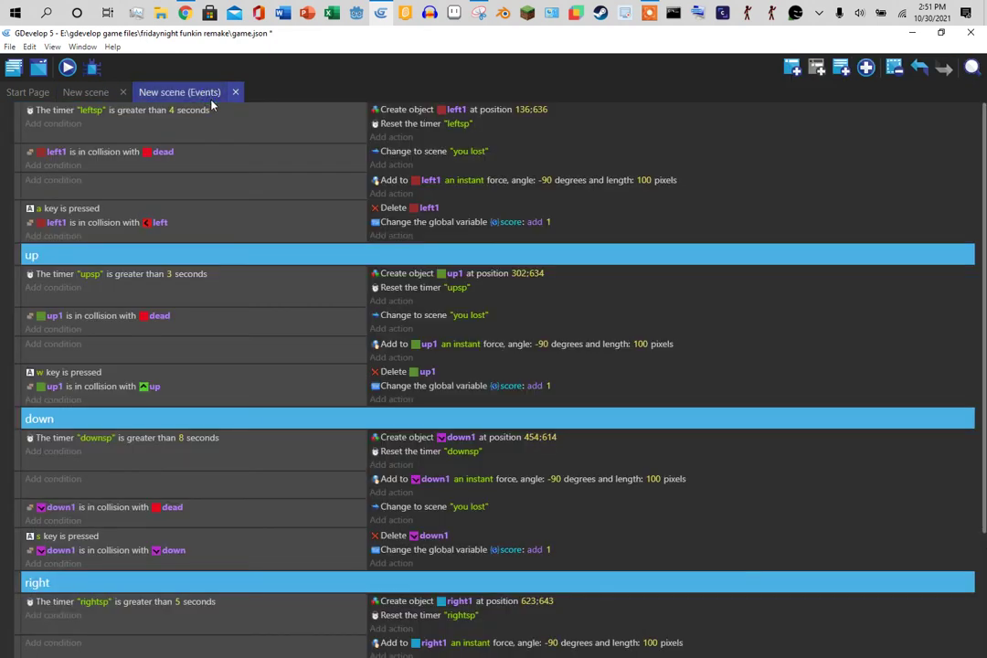
{"action": "left_click", "coordinate": [40, 210]}
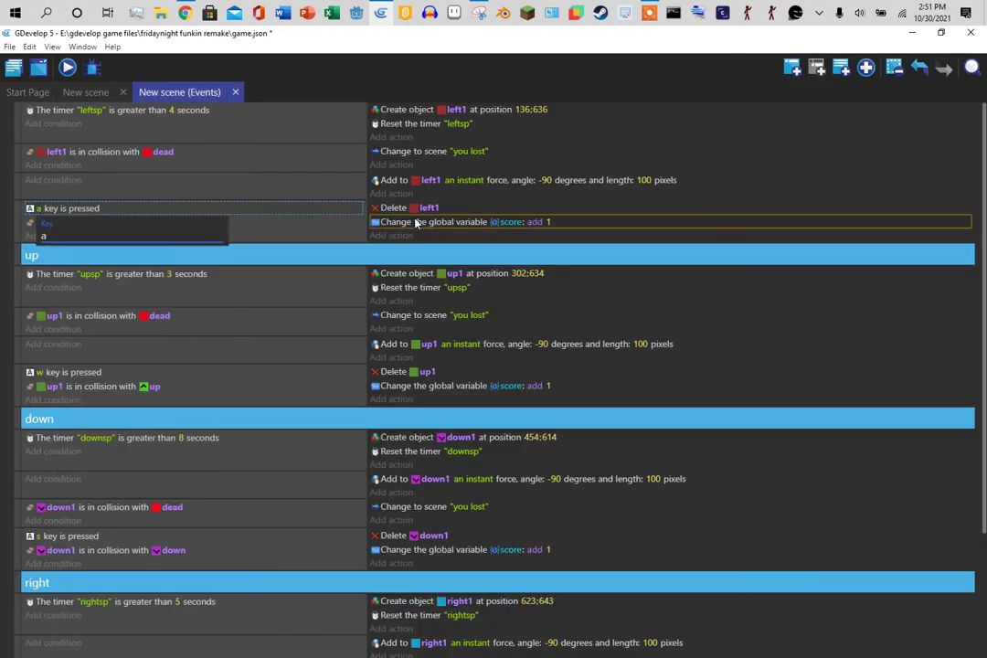
{"action": "left_click", "coordinate": [68, 68]}
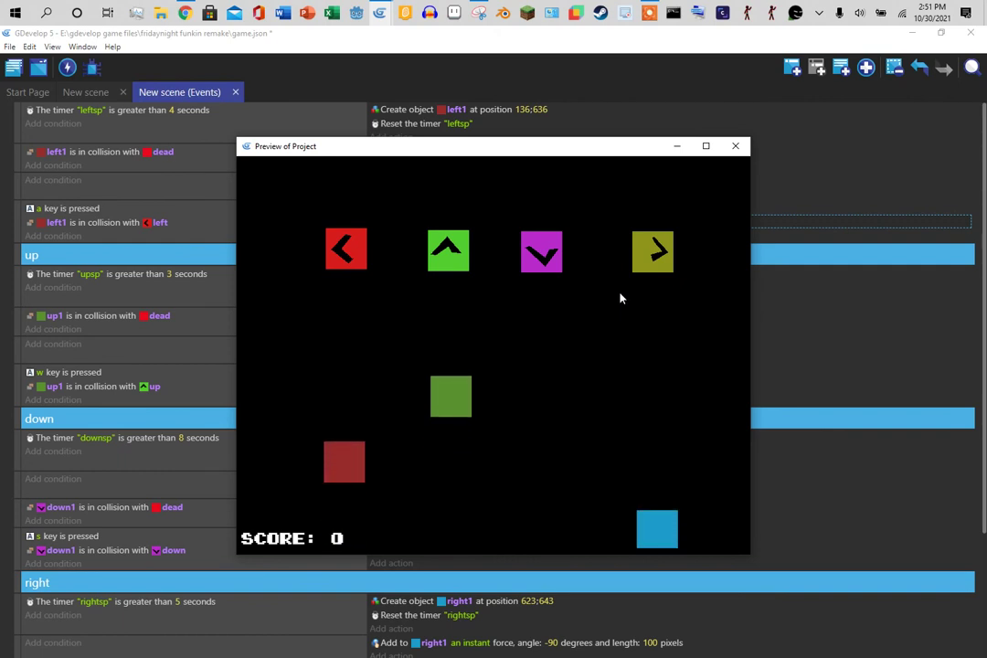
{"action": "key", "text": "w"}
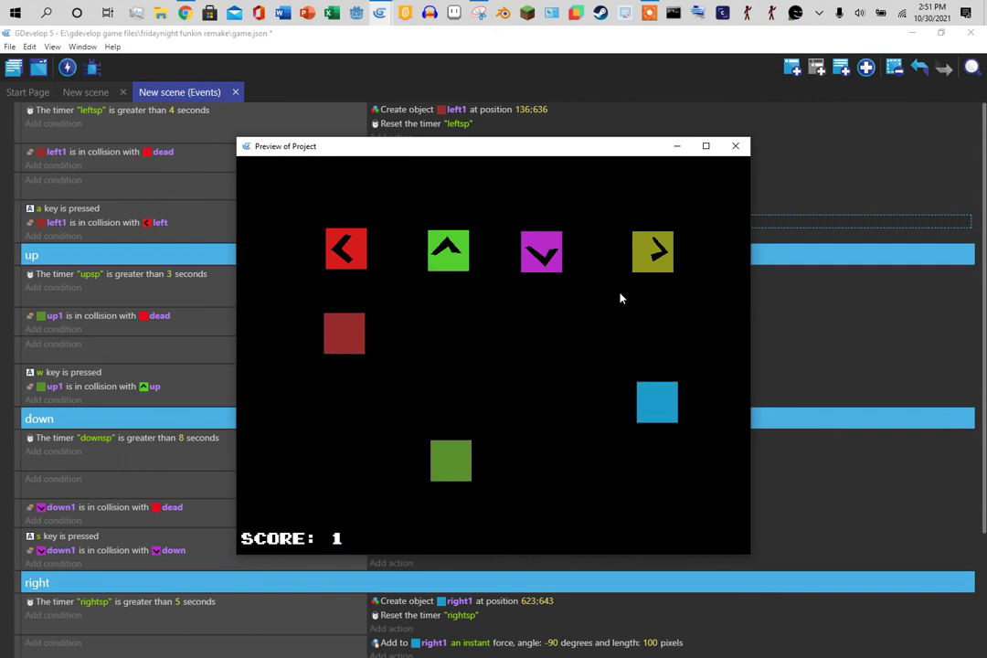
{"action": "key", "text": "a"}
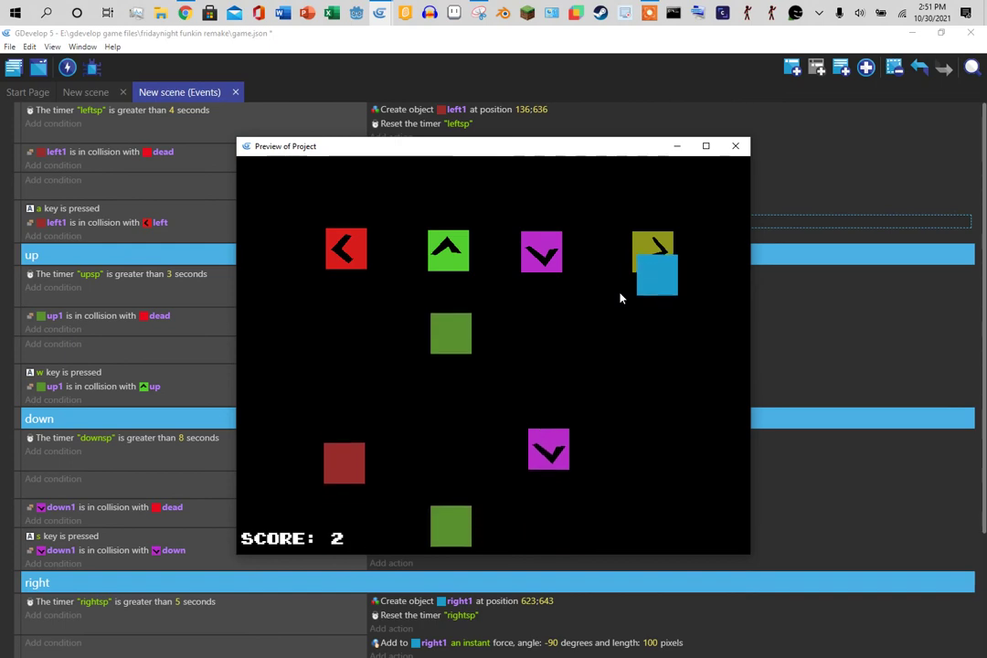
{"action": "key", "text": "d"}
{"action": "left_click", "coordinate": [735, 146]}
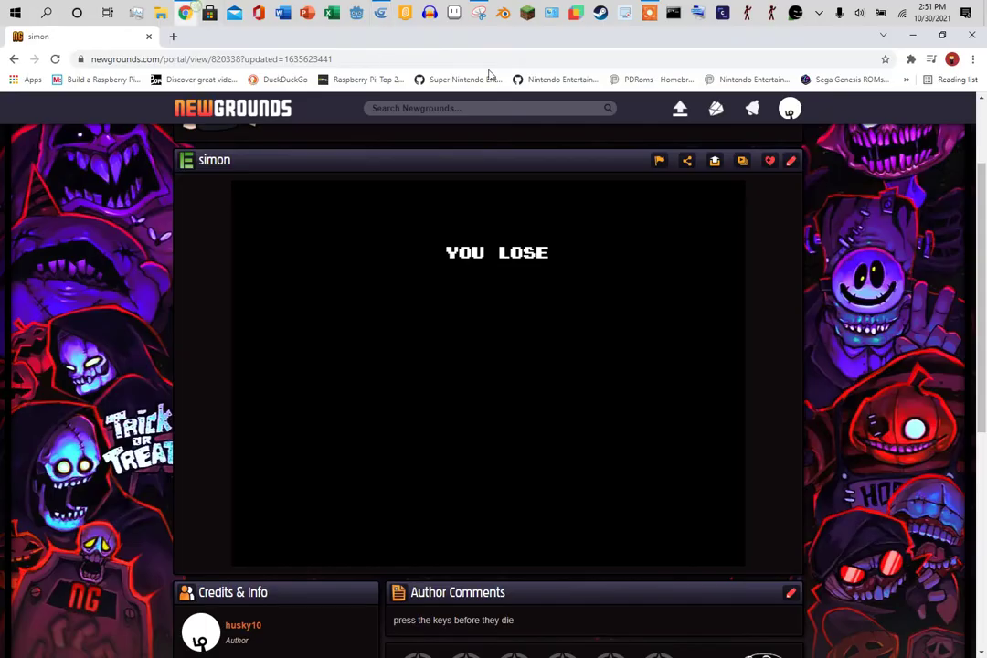
Open Account Settings from the Newgrounds avatar menu and scroll through its Finances options.
{"action": "left_click", "coordinate": [185, 12]}
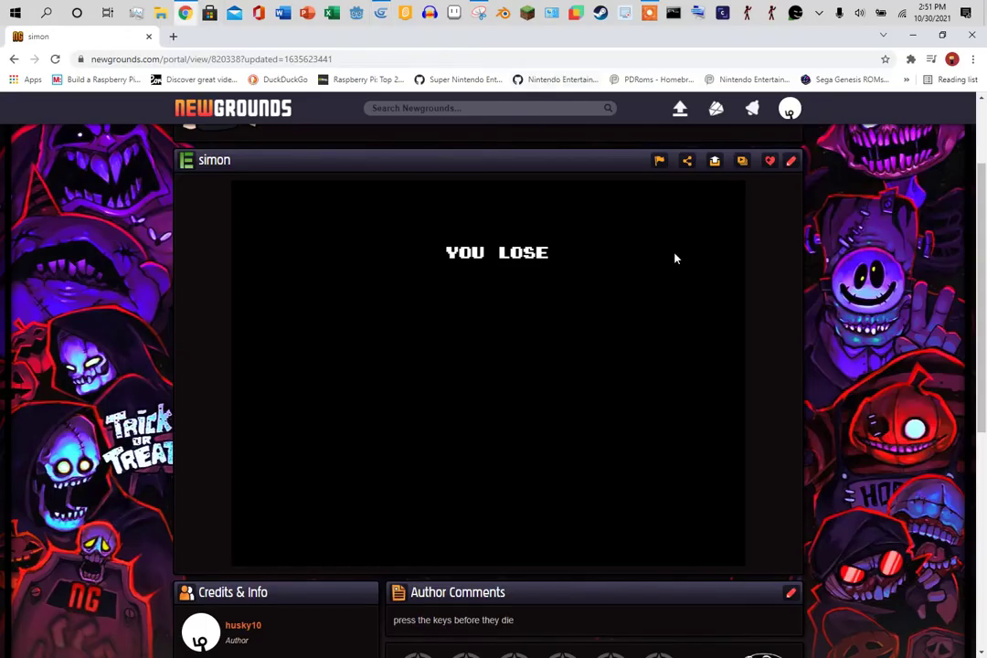
{"action": "left_click", "coordinate": [791, 111]}
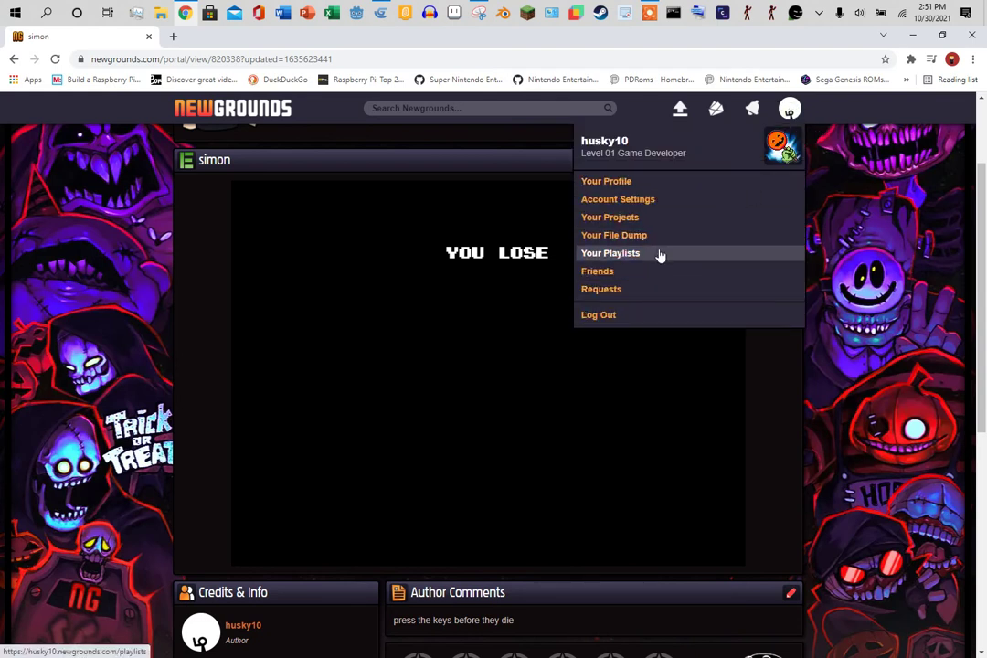
{"action": "left_click", "coordinate": [646, 206]}
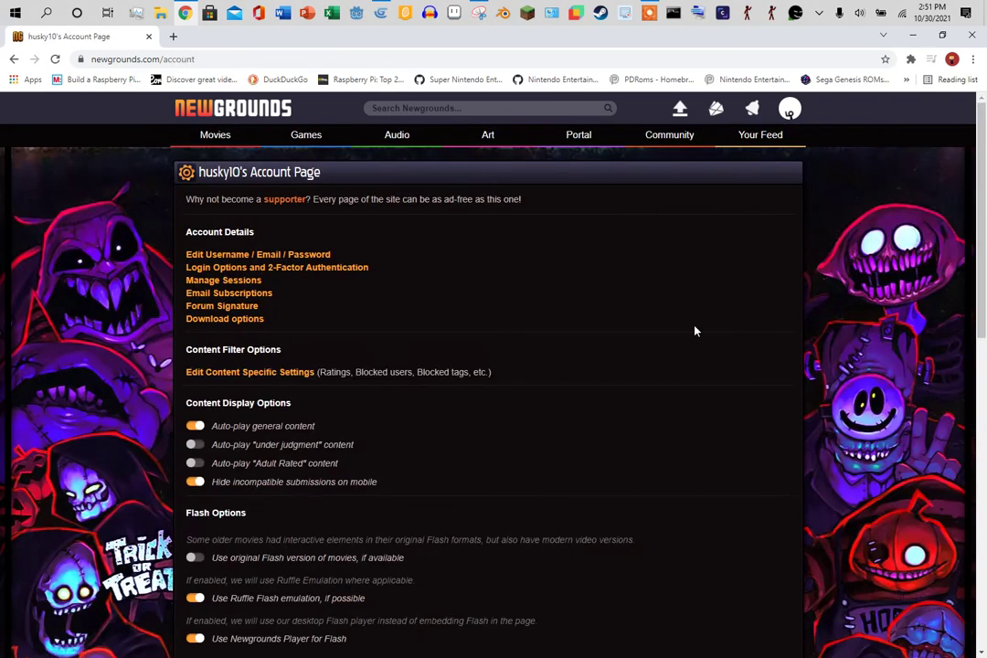
{"action": "scroll", "coordinate": [696, 331], "scroll_direction": "down", "scroll_amount": 5}
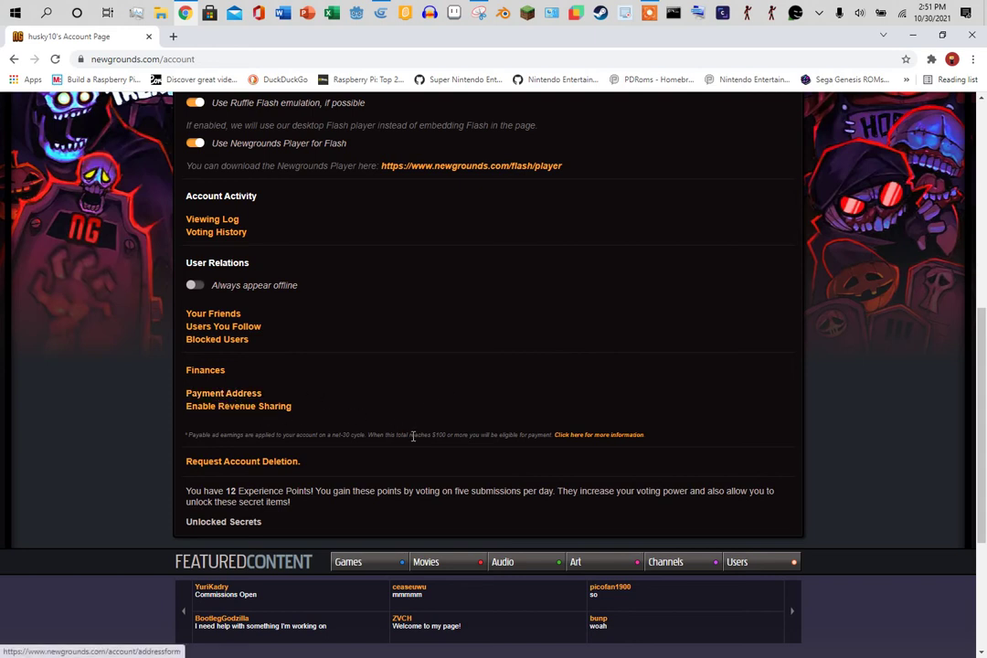
{"action": "scroll", "coordinate": [518, 443], "scroll_direction": "up", "scroll_amount": 5}
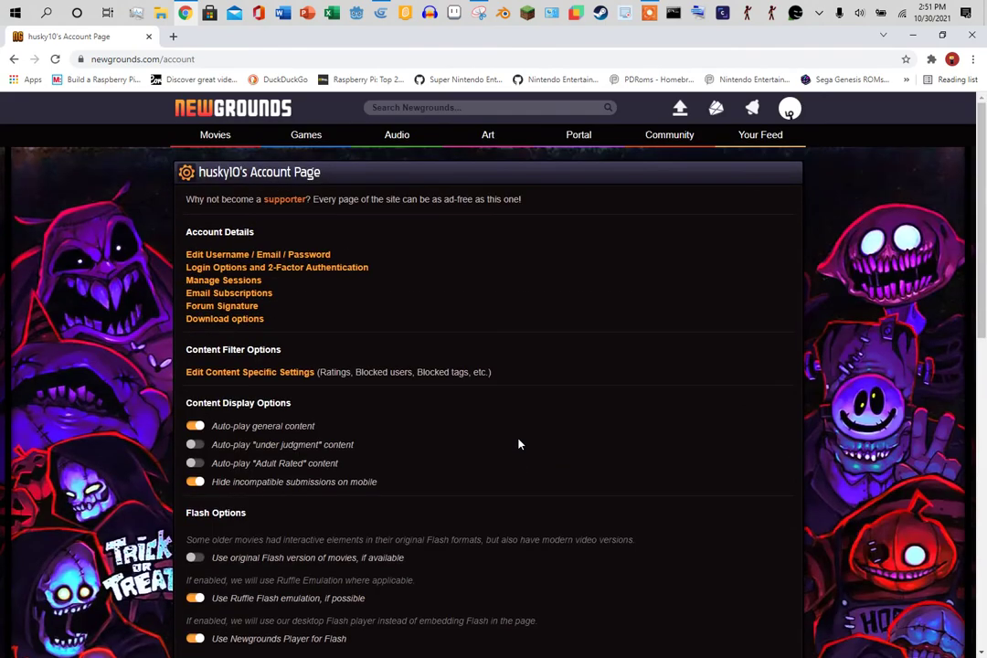
{"action": "scroll", "coordinate": [518, 444], "scroll_direction": "down", "scroll_amount": 5}
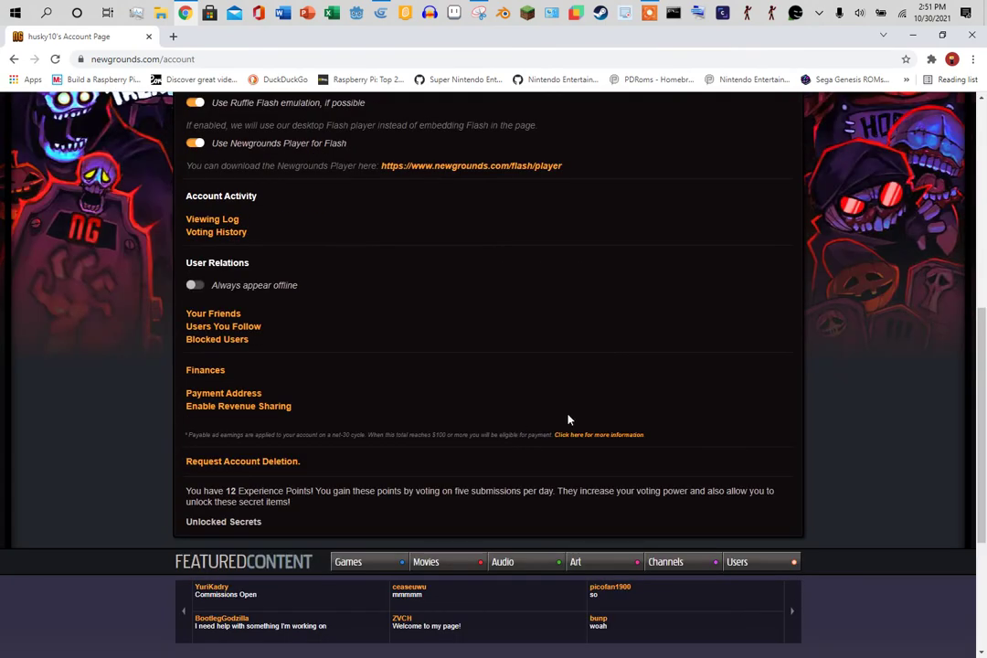
{"action": "scroll", "coordinate": [969, 375], "scroll_direction": "up", "scroll_amount": 2}
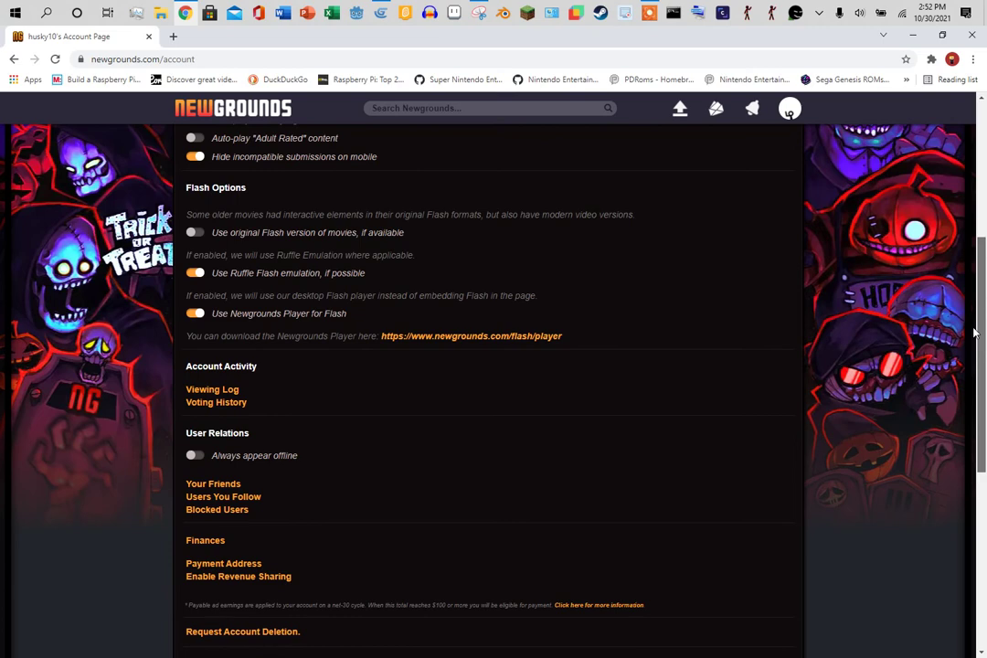
{"action": "left_click_drag", "start_coordinate": [973, 333], "coordinate": [903, 226]}
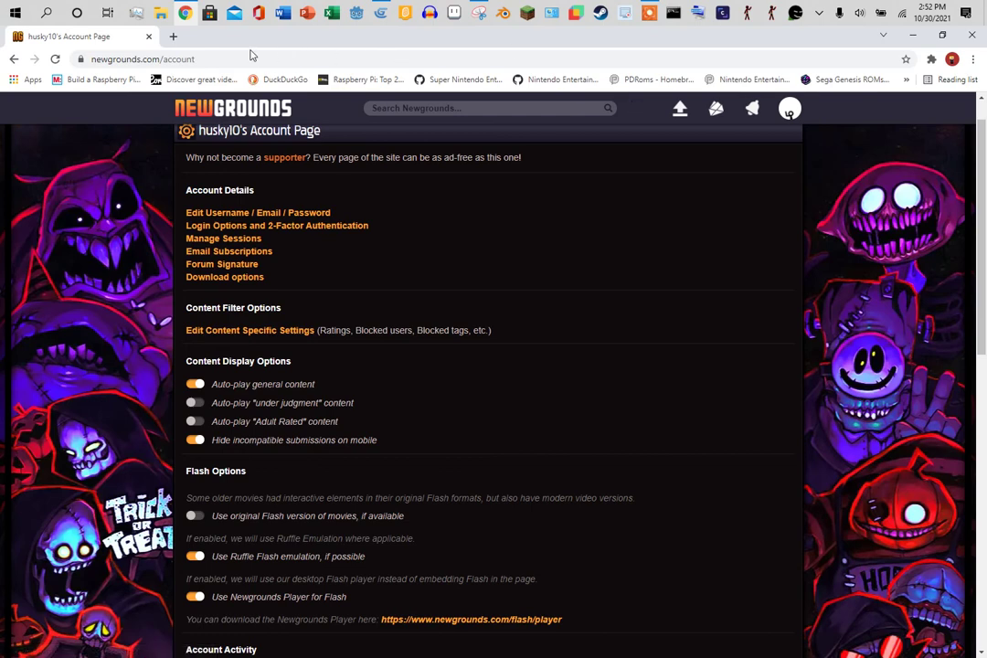
Search Google for 'how to monetize on newgrounds' and open the Newgrounds Wiki Monetization page.
{"action": "left_click", "coordinate": [172, 37]}
{"action": "type", "text": "how to"}
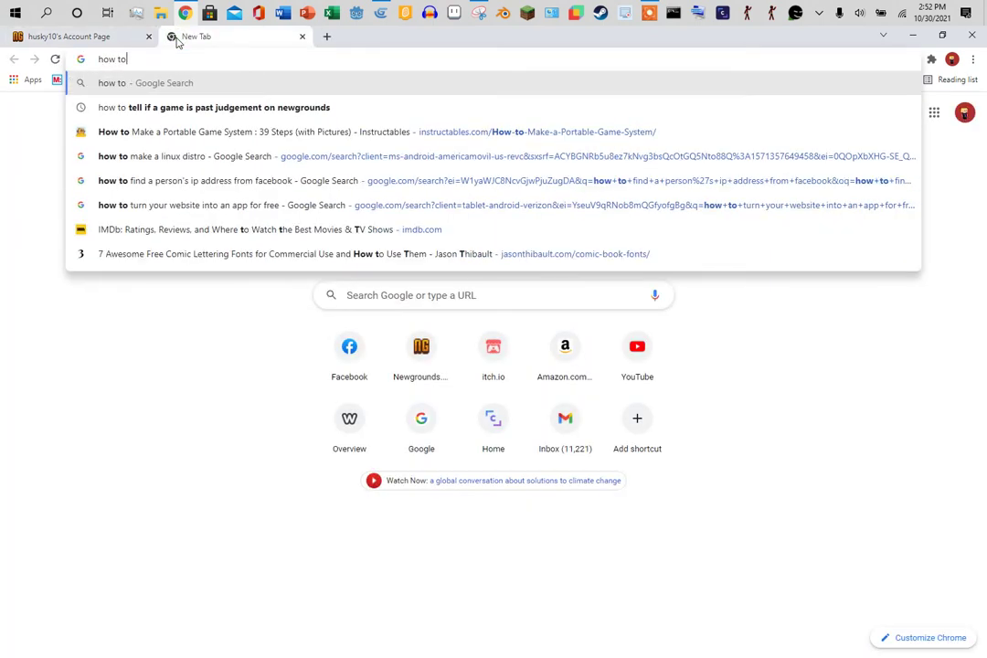
{"action": "type", "text": " moneti"}
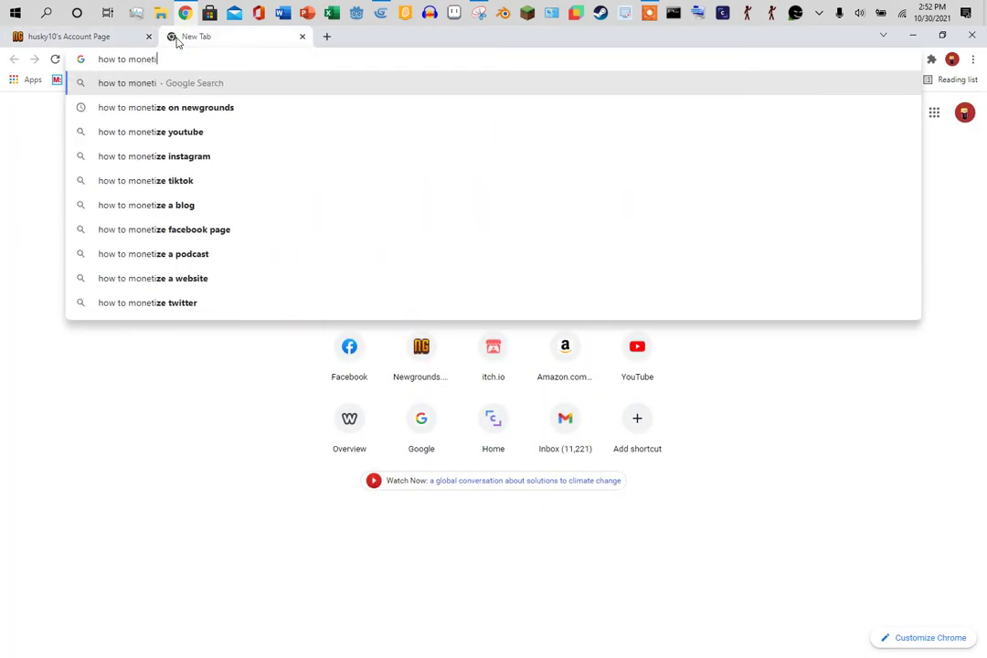
{"action": "type", "text": "ze"}
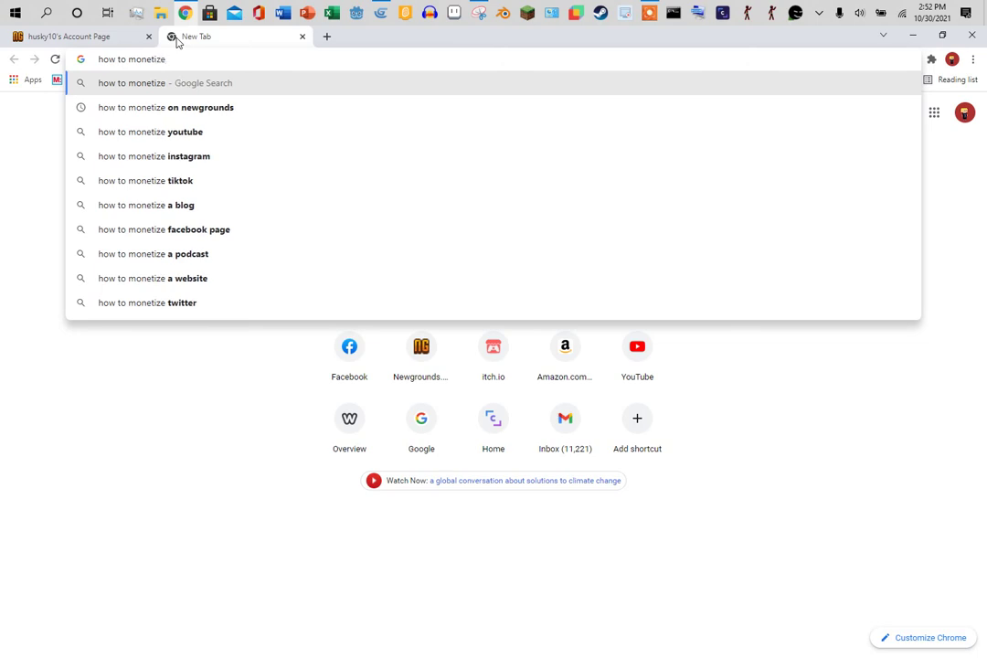
{"action": "key", "text": "Down"}
{"action": "key", "text": "Return"}
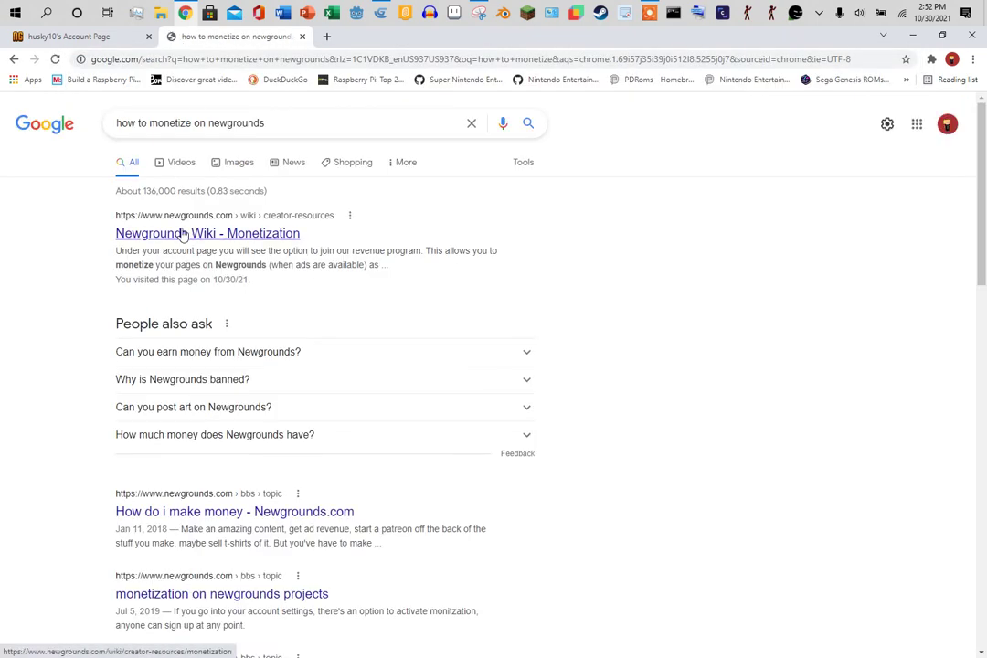
{"action": "left_click", "coordinate": [183, 234]}
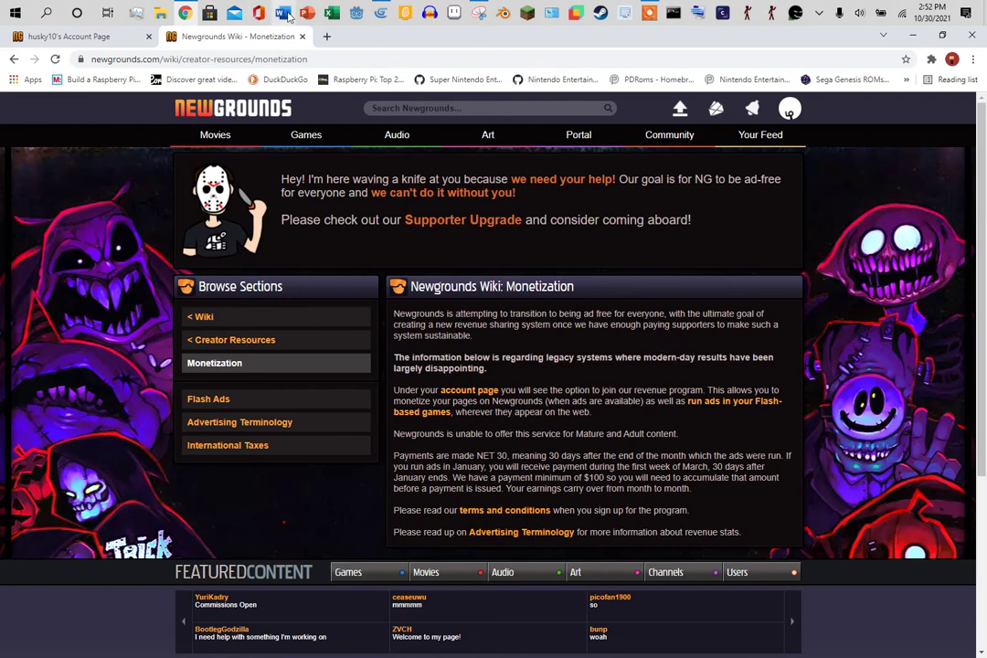
Compare the Monetization wiki tab with the Newgrounds account page.
{"action": "left_click", "coordinate": [87, 37]}
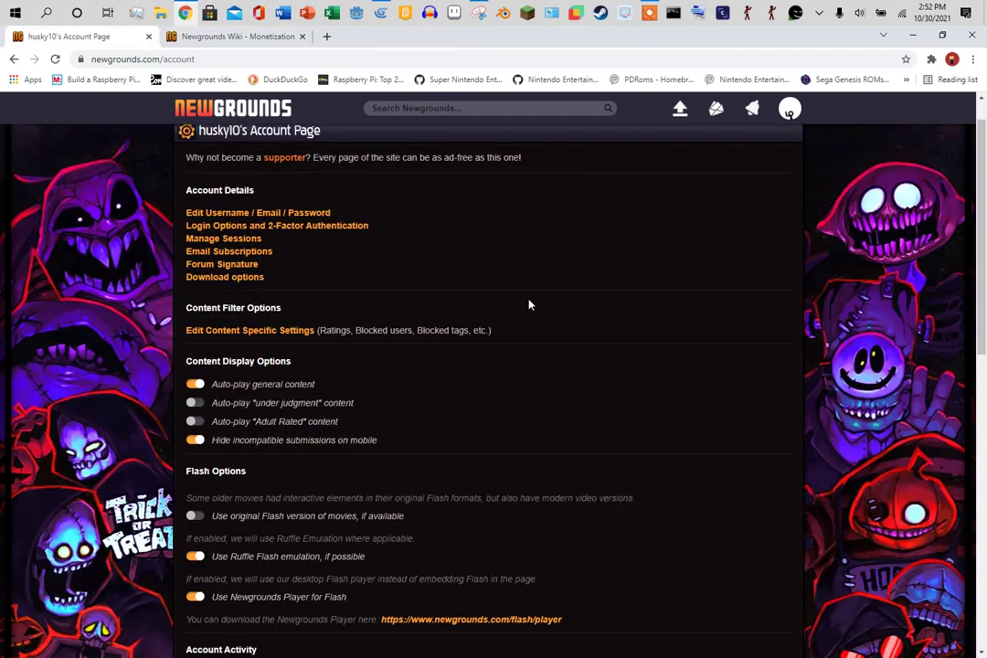
{"action": "scroll", "coordinate": [529, 315], "scroll_direction": "up", "scroll_amount": 1}
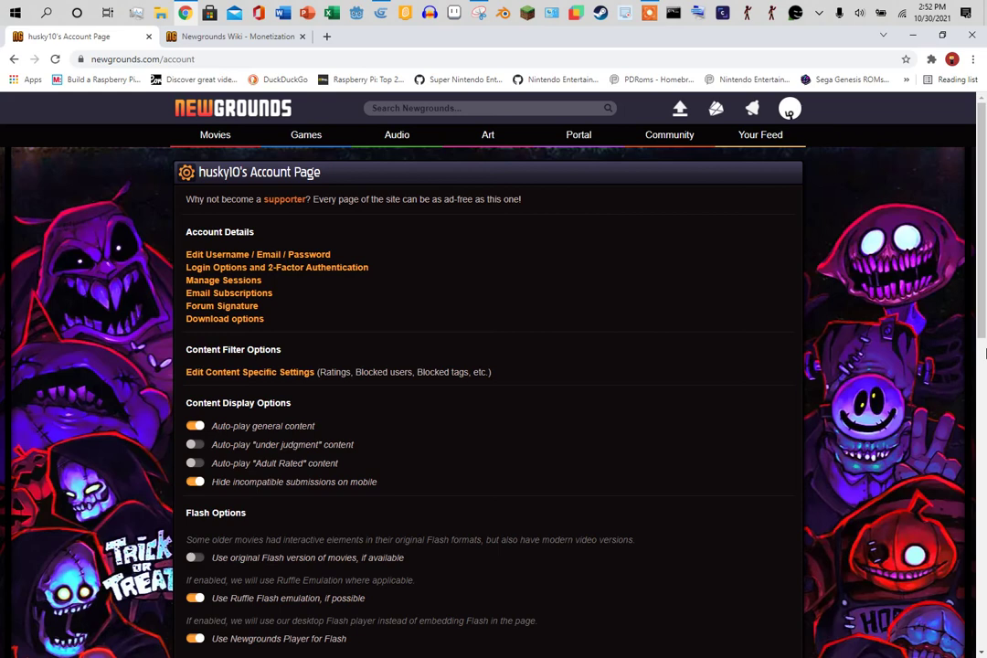
{"action": "left_click", "coordinate": [230, 37]}
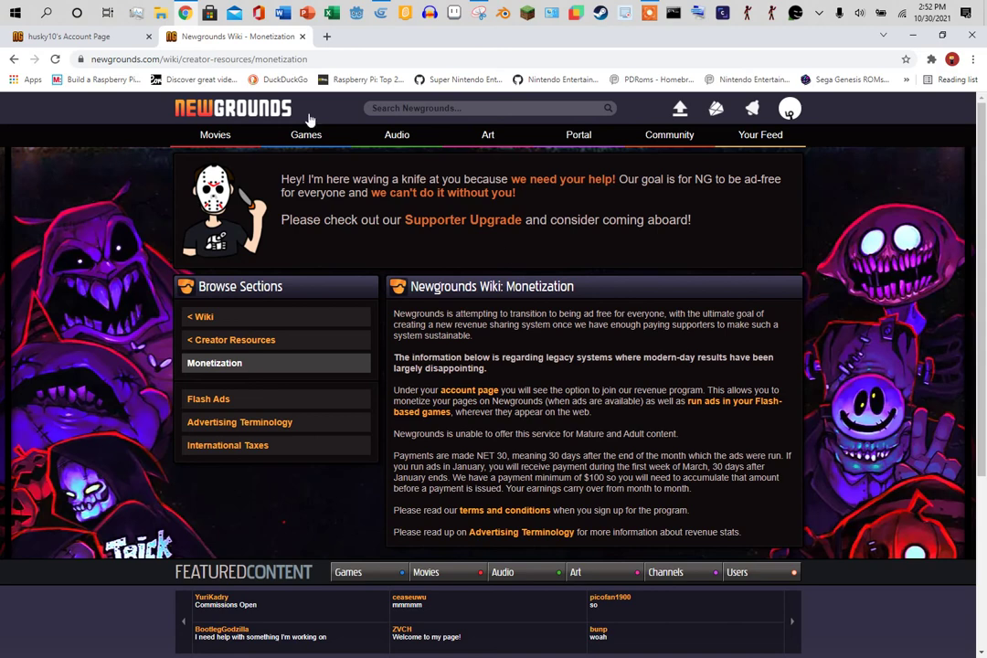
{"action": "left_click", "coordinate": [78, 36]}
Open the Newgrounds user profile page and cross-check it against the Monetization wiki.
{"action": "left_click", "coordinate": [790, 109]}
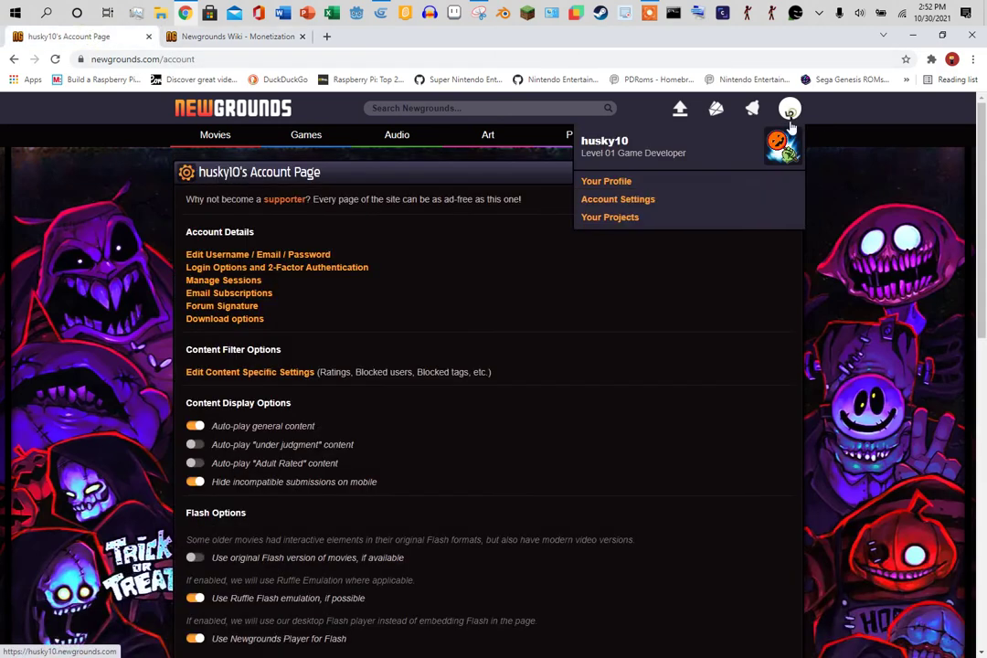
{"action": "left_click", "coordinate": [650, 197]}
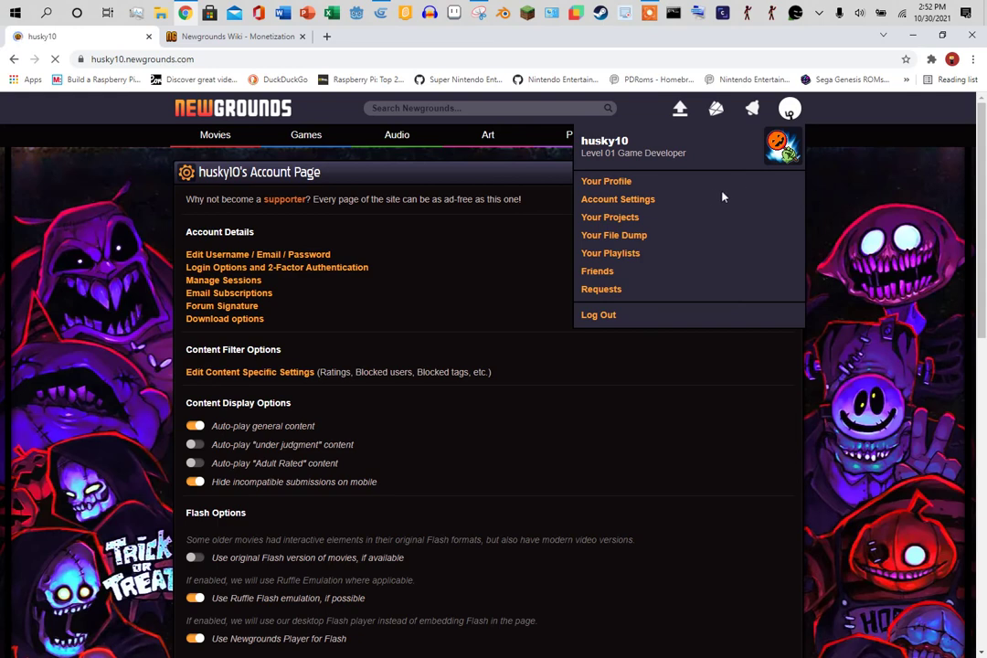
{"action": "scroll", "coordinate": [984, 271], "scroll_direction": "down", "scroll_amount": 1}
{"action": "scroll", "coordinate": [985, 272], "scroll_direction": "down", "scroll_amount": 4}
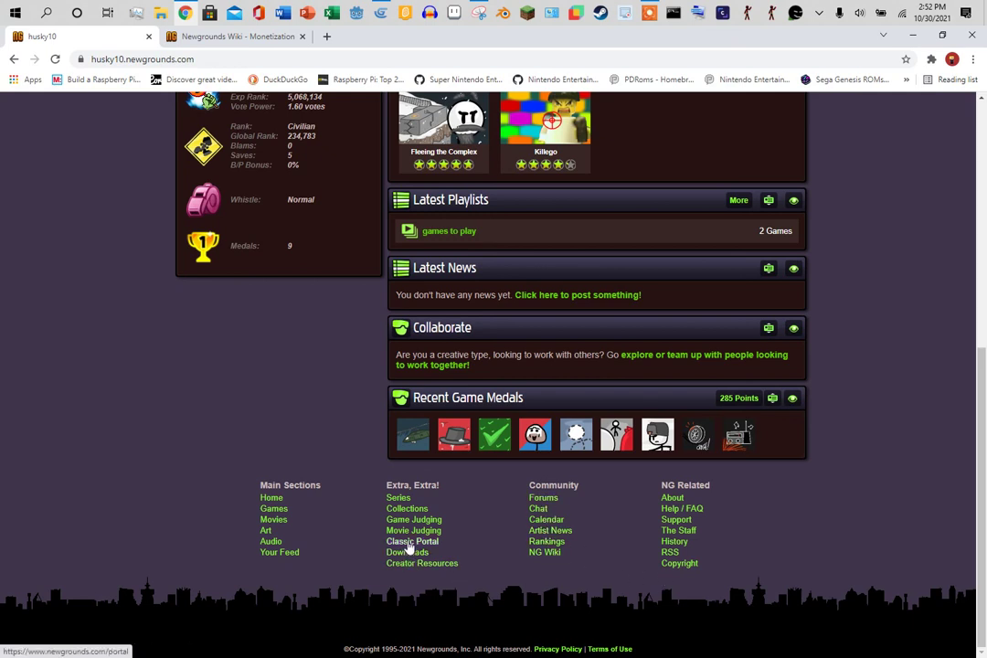
{"action": "left_click", "coordinate": [261, 34]}
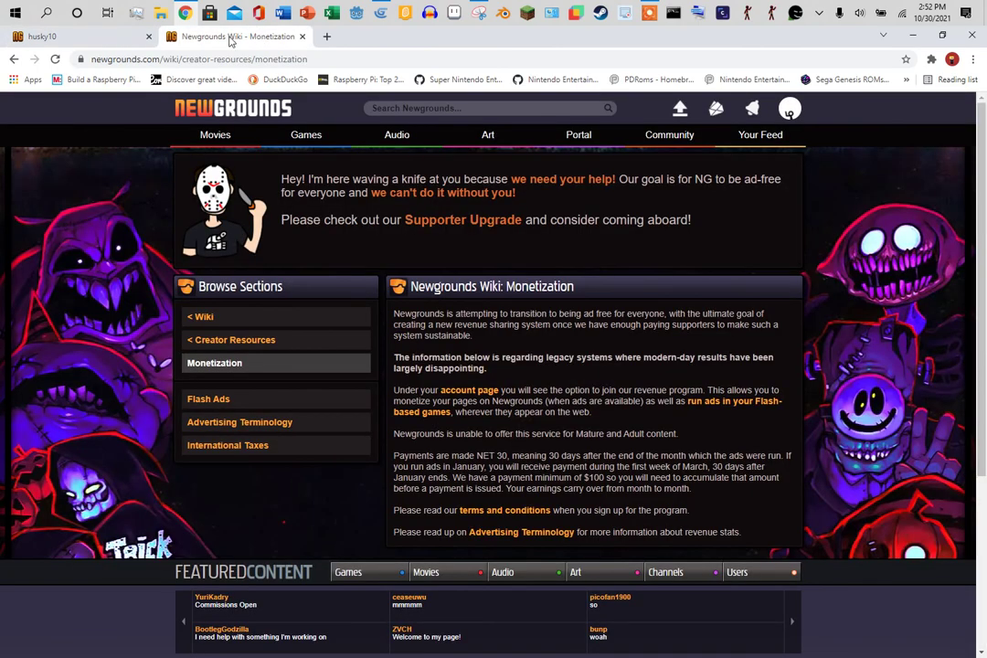
{"action": "left_click", "coordinate": [81, 36]}
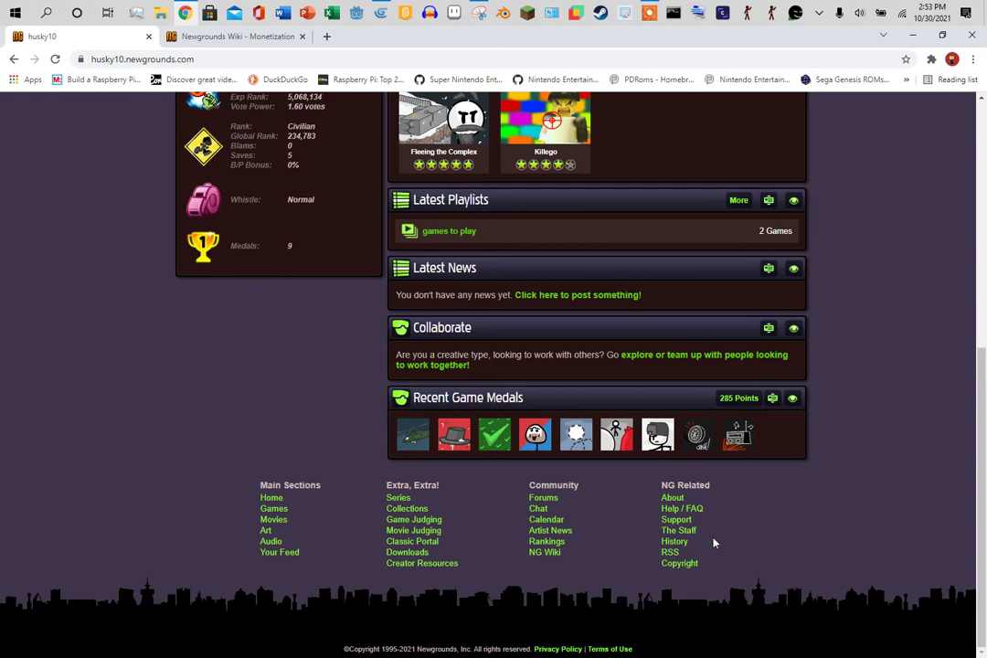
{"action": "scroll", "coordinate": [676, 512], "scroll_direction": "up", "scroll_amount": 5}
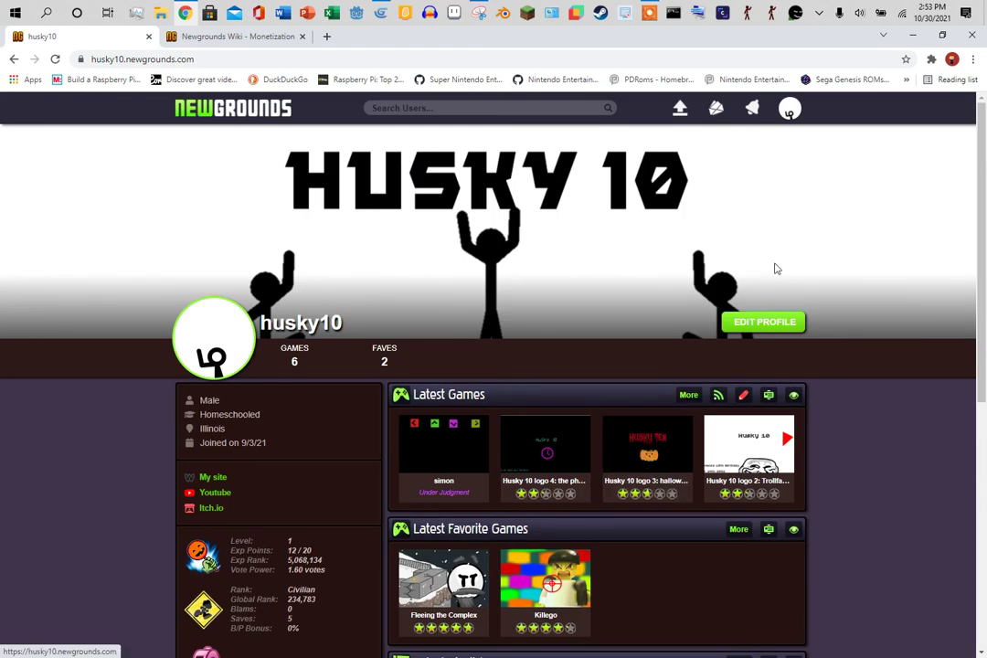
Open Account Settings, scroll to Finances, and open the Revenue Sharing sign-up form.
{"action": "left_click", "coordinate": [789, 108]}
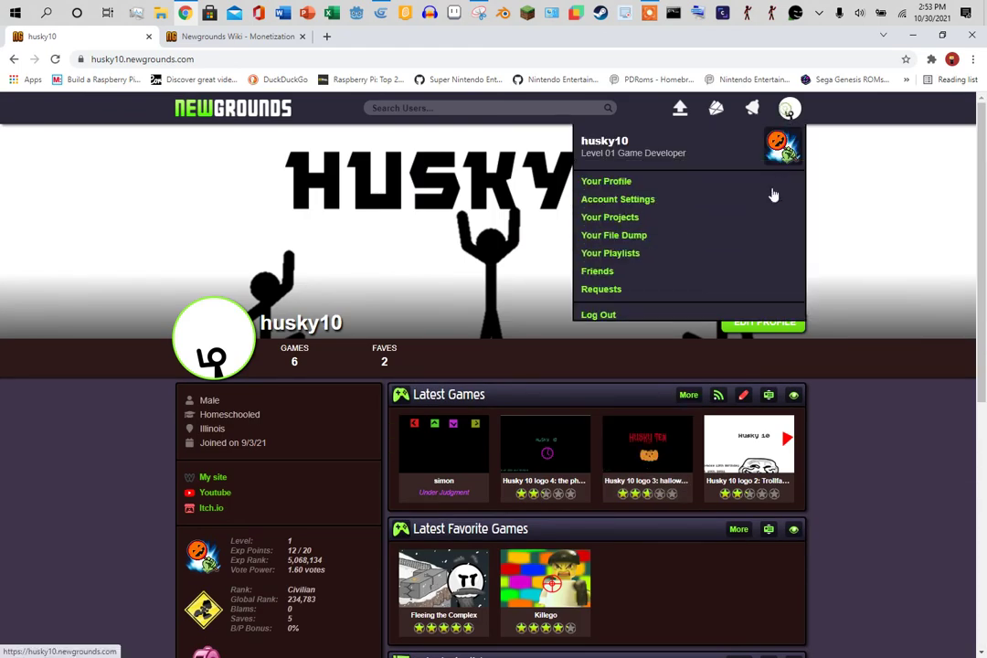
{"action": "left_click", "coordinate": [637, 199]}
{"action": "scroll", "coordinate": [403, 525], "scroll_direction": "down", "scroll_amount": 15}
{"action": "scroll", "coordinate": [402, 526], "scroll_direction": "up", "scroll_amount": 6}
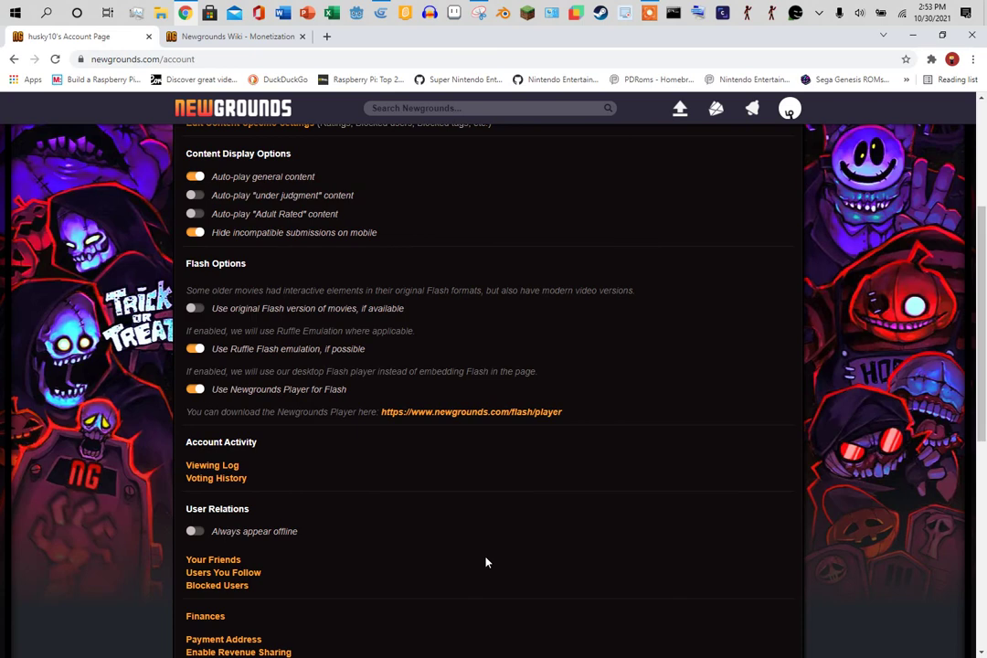
{"action": "scroll", "coordinate": [476, 557], "scroll_direction": "down", "scroll_amount": 6}
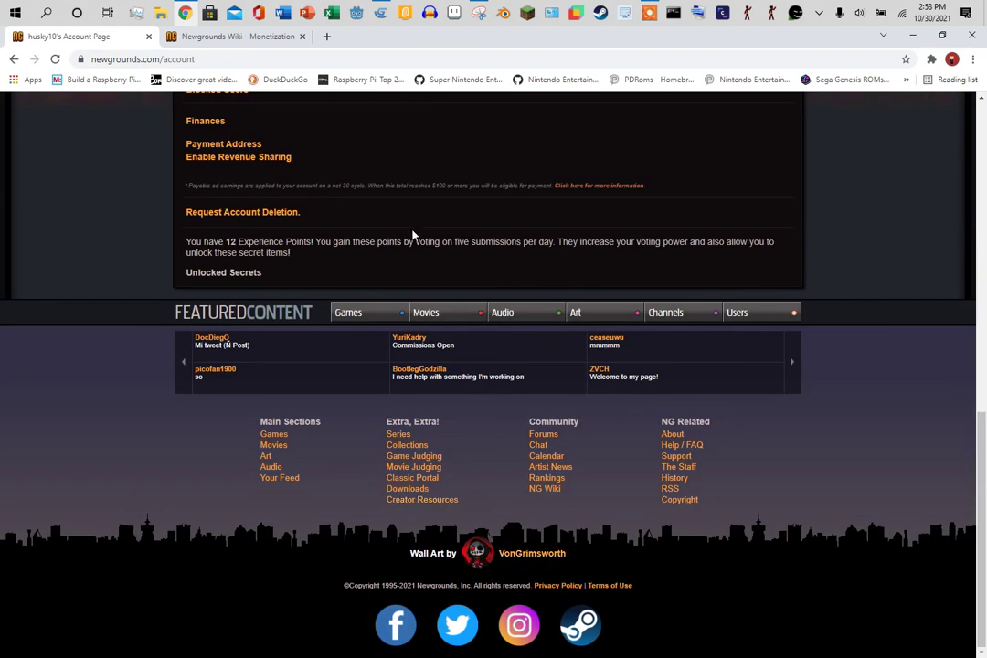
{"action": "left_click", "coordinate": [258, 157]}
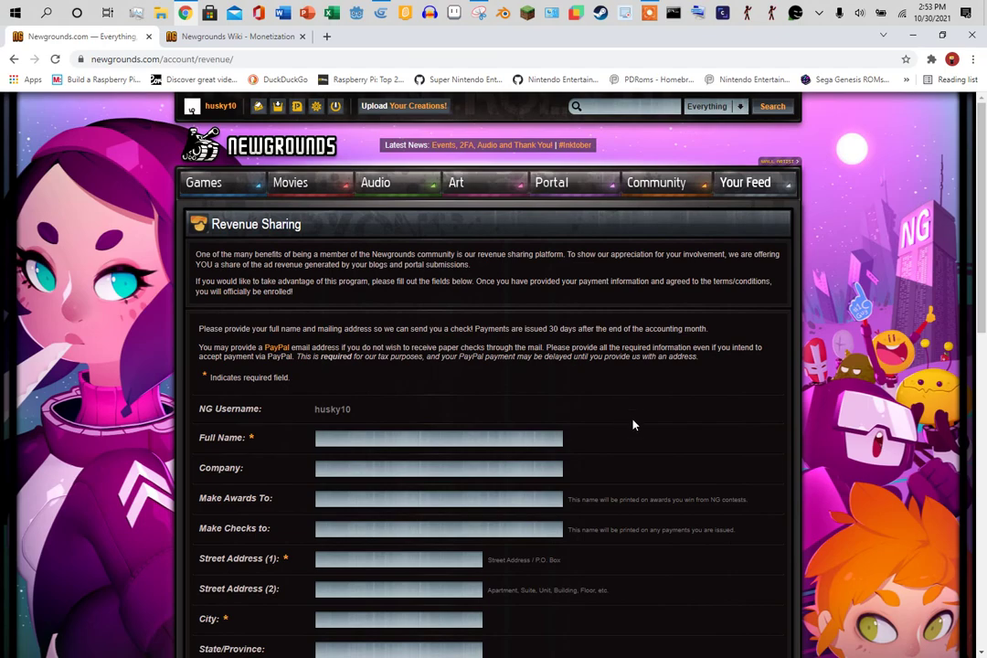
Scroll the Revenue Sharing form from its payment fields down to the Flash Ads terms and Submit button, then back.
{"action": "key", "text": "End"}
{"action": "key", "text": "Home"}
{"action": "scroll", "coordinate": [974, 528], "scroll_direction": "down", "scroll_amount": 10}
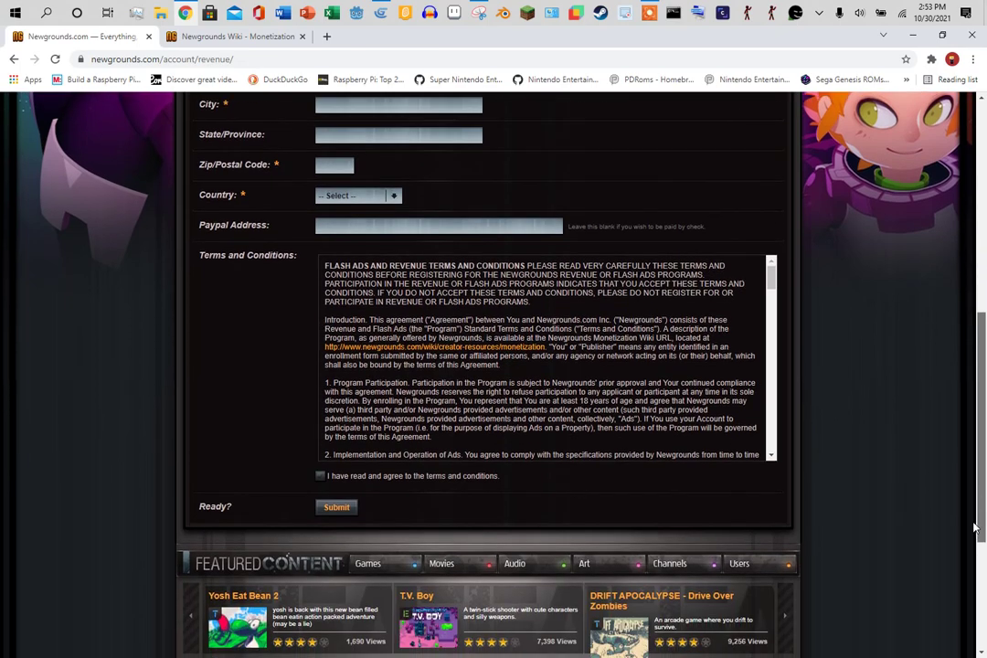
{"action": "left_click_drag", "start_coordinate": [975, 527], "coordinate": [984, 297]}
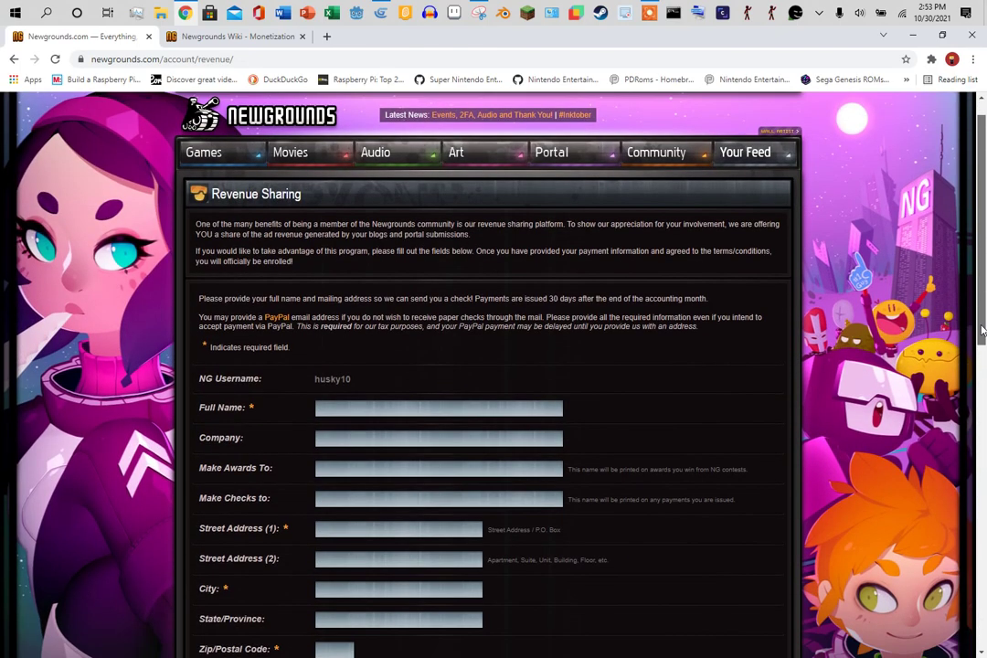
{"action": "scroll", "coordinate": [945, 486], "scroll_direction": "down", "scroll_amount": 5}
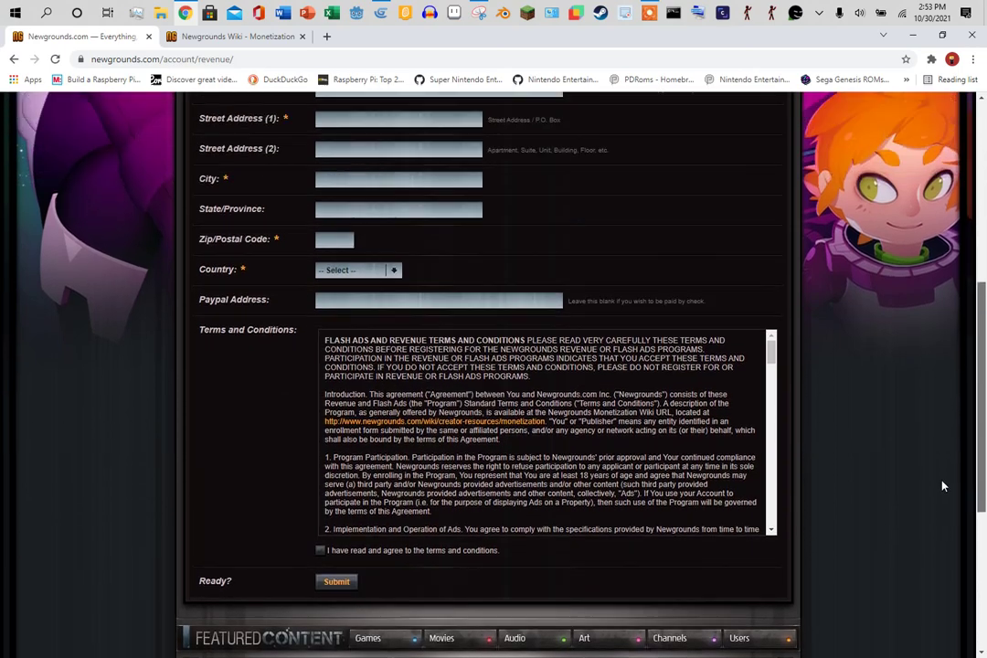
{"action": "scroll", "coordinate": [944, 486], "scroll_direction": "up", "scroll_amount": 4}
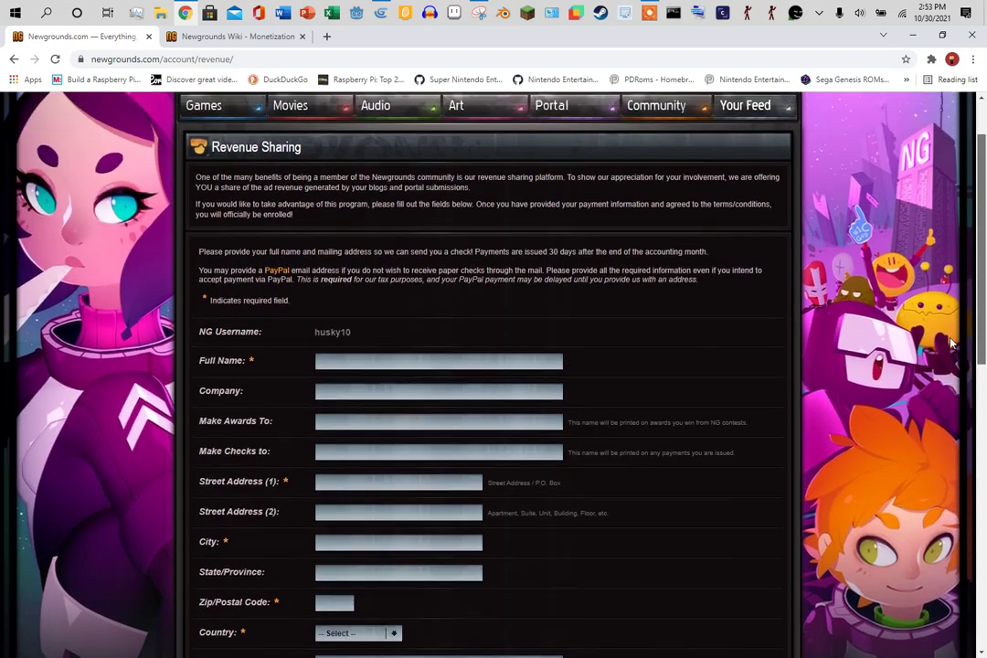
{"action": "scroll", "coordinate": [951, 344], "scroll_direction": "up", "scroll_amount": 1}
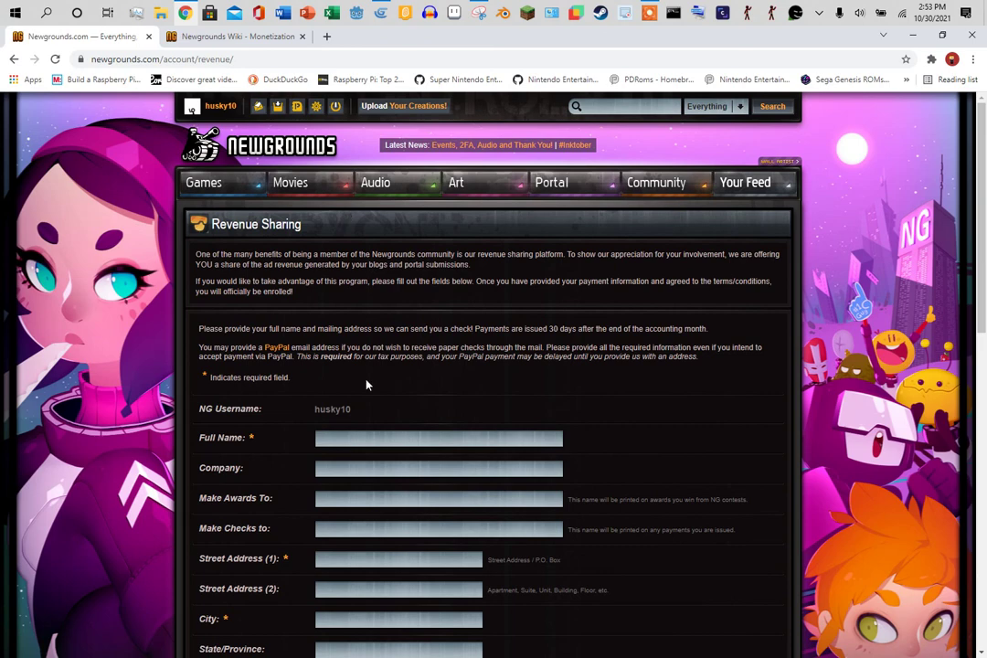
{"action": "scroll", "coordinate": [396, 491], "scroll_direction": "down", "scroll_amount": 5}
{"action": "scroll", "coordinate": [396, 497], "scroll_direction": "up", "scroll_amount": 5}
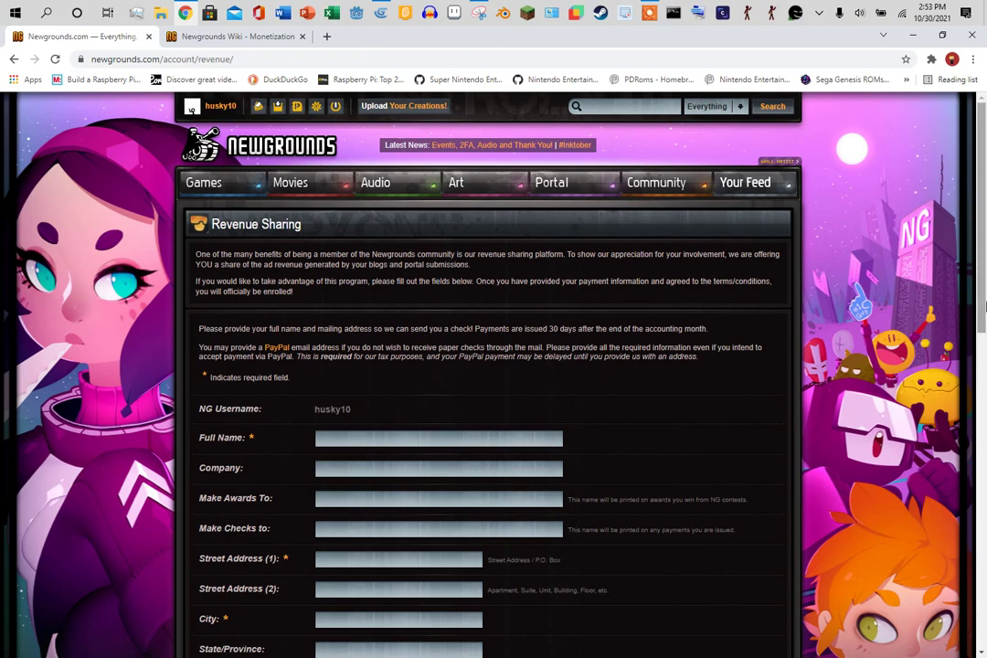
{"action": "left_click_drag", "start_coordinate": [984, 306], "coordinate": [964, 256]}
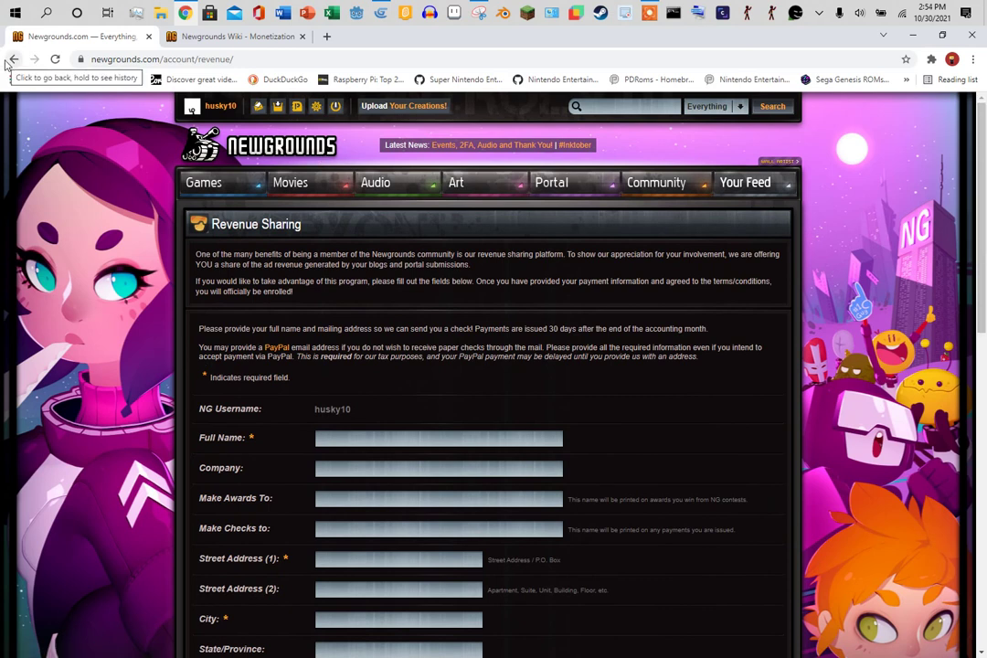
Bring GDevelop back to the front, showing the New scene event sheet with its four lane rules.
{"action": "left_click", "coordinate": [377, 11]}
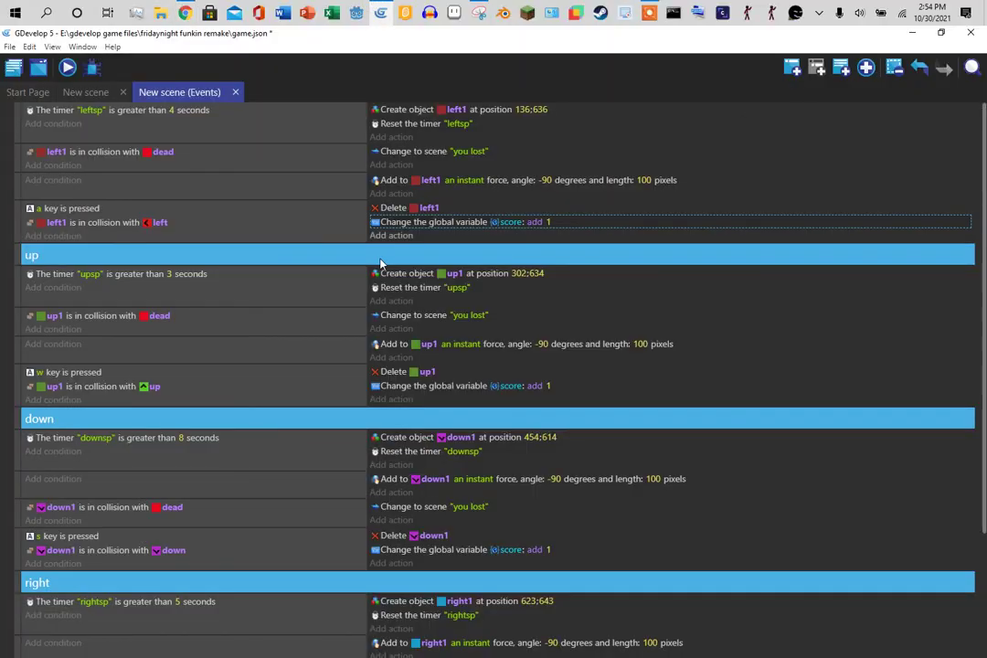